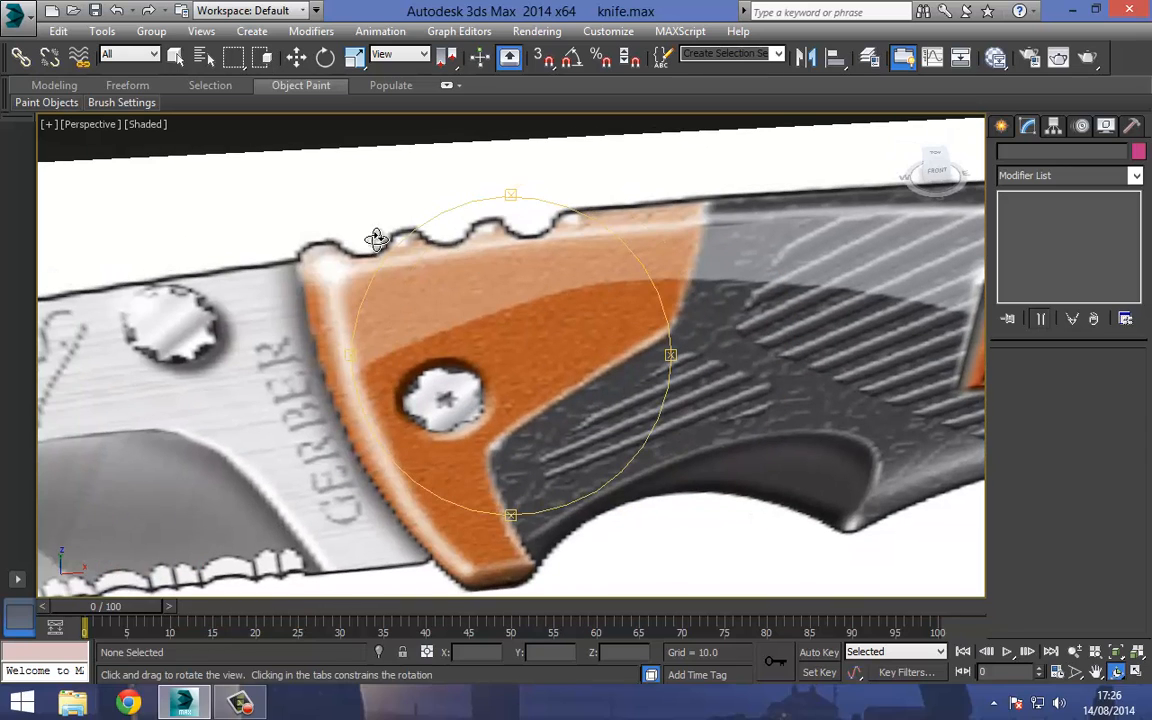
Examine the front section, finger recess and rear end of the handle in the knife reference image from several angles.
{"action": "left_click_drag", "start_coordinate": [516, 280], "coordinate": [397, 308]}
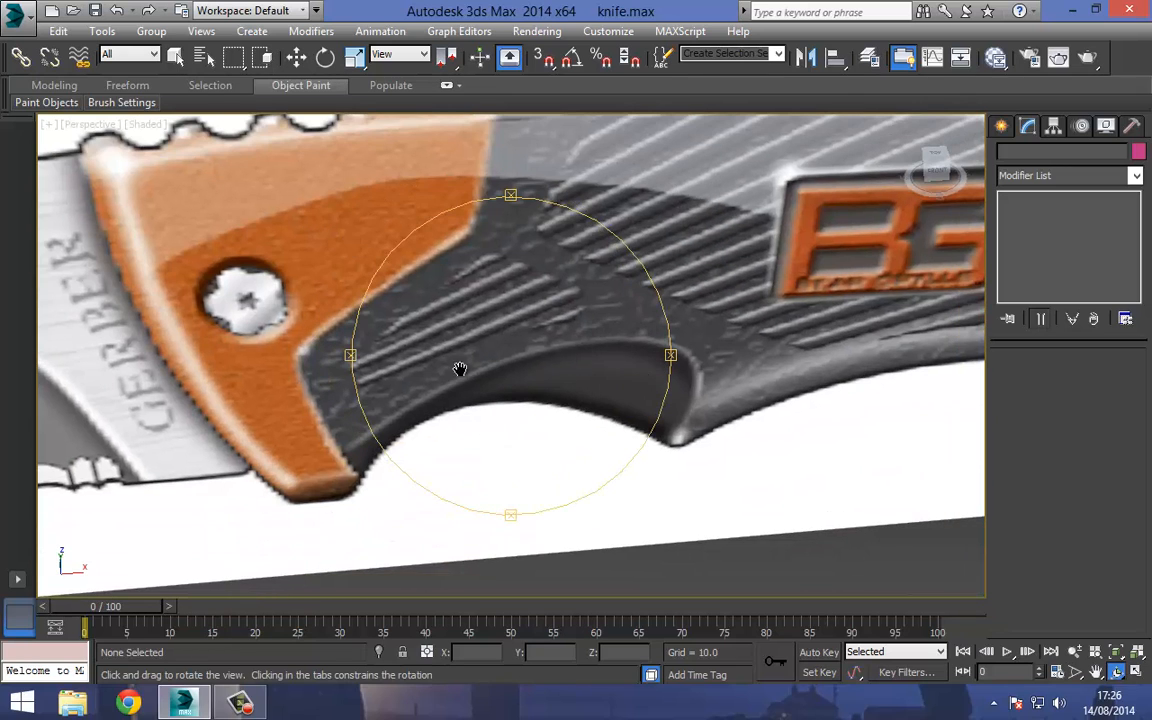
{"action": "middle_click_drag", "start_coordinate": [460, 369], "coordinate": [343, 431]}
{"action": "scroll", "coordinate": [343, 431], "scroll_direction": "down", "scroll_amount": 3}
{"action": "middle_click_drag", "start_coordinate": [614, 338], "coordinate": [509, 352]}
{"action": "scroll", "coordinate": [509, 352], "scroll_direction": "up", "scroll_amount": 2}
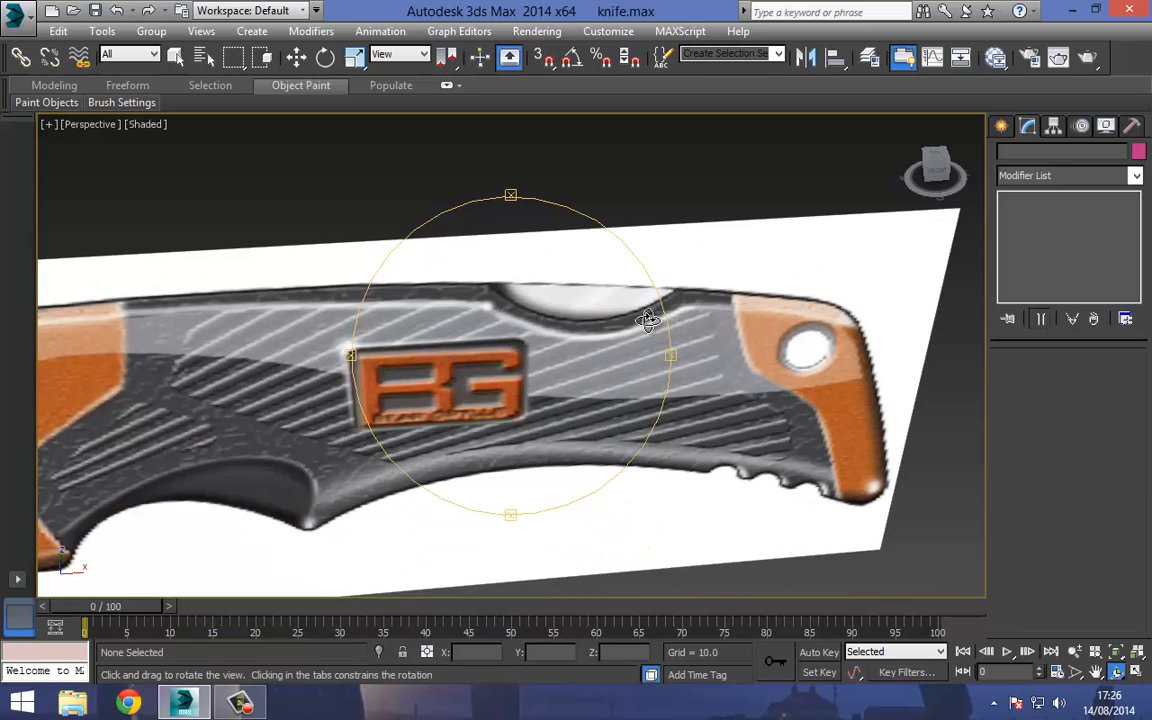
{"action": "left_click_drag", "start_coordinate": [425, 332], "coordinate": [513, 317]}
{"action": "scroll", "coordinate": [514, 318], "scroll_direction": "up", "scroll_amount": 2}
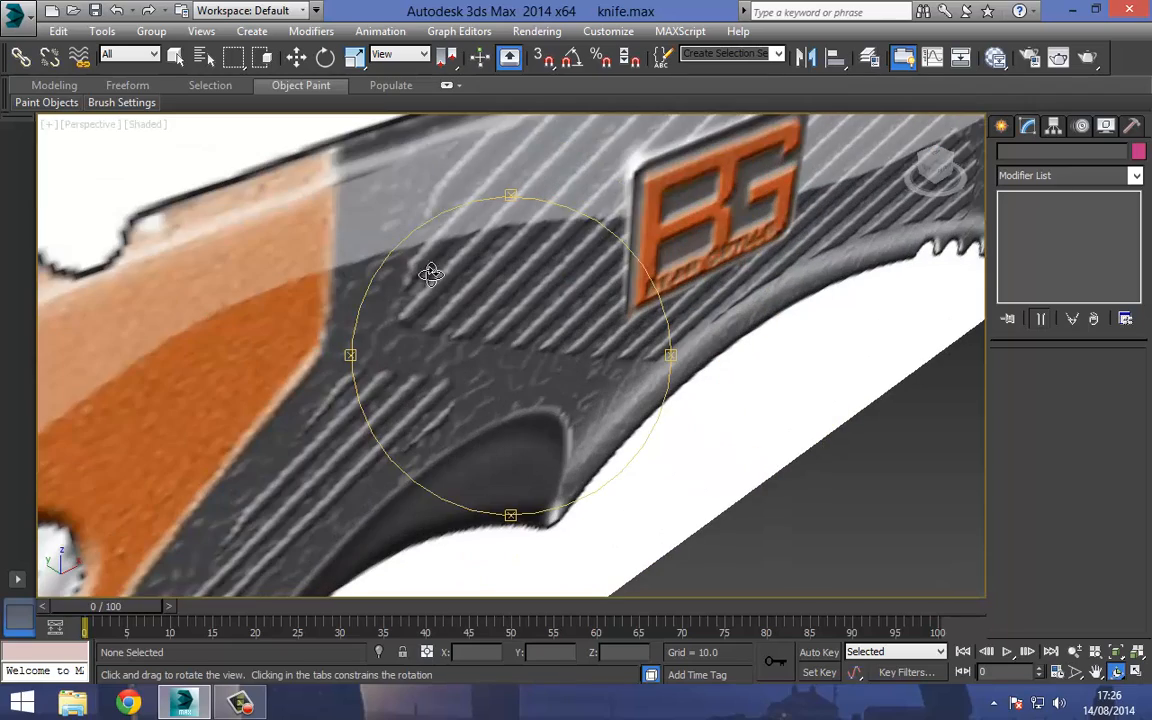
{"action": "scroll", "coordinate": [420, 362], "scroll_direction": "down", "scroll_amount": 2}
{"action": "middle_click_drag", "start_coordinate": [419, 365], "coordinate": [478, 329]}
{"action": "middle_click_drag", "start_coordinate": [520, 279], "coordinate": [409, 399]}
{"action": "scroll", "coordinate": [496, 325], "scroll_direction": "up", "scroll_amount": 3}
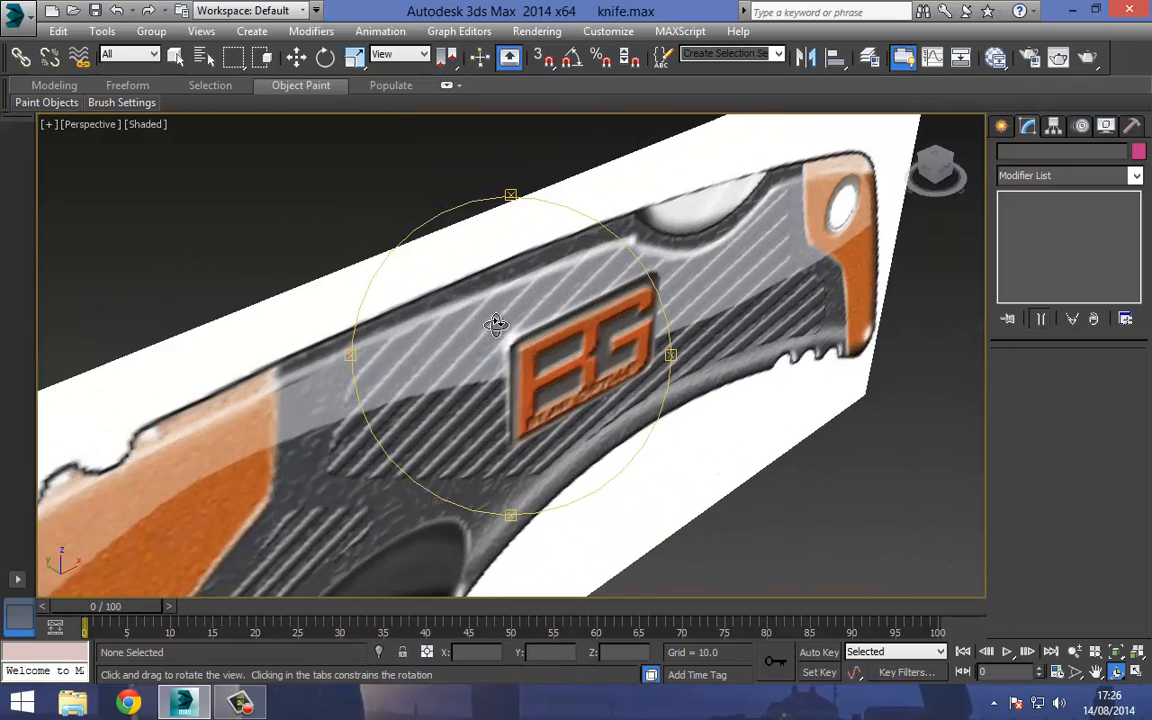
{"action": "scroll", "coordinate": [527, 288], "scroll_direction": "down", "scroll_amount": 5}
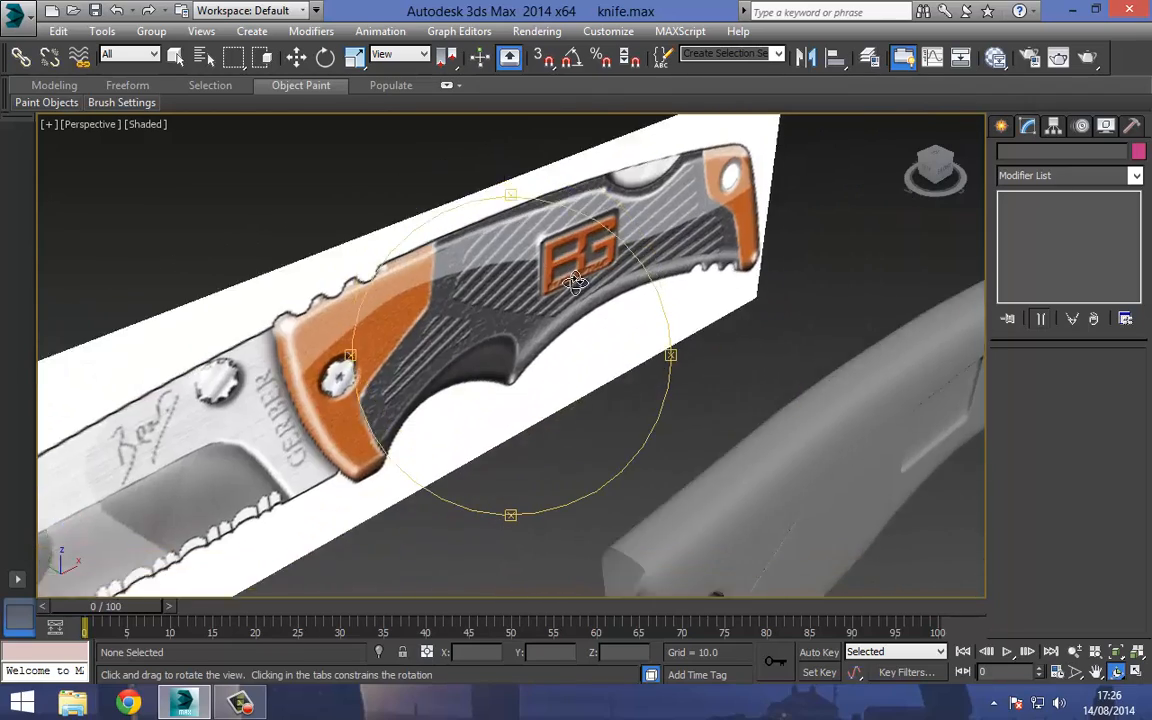
{"action": "scroll", "coordinate": [545, 320], "scroll_direction": "up", "scroll_amount": 8}
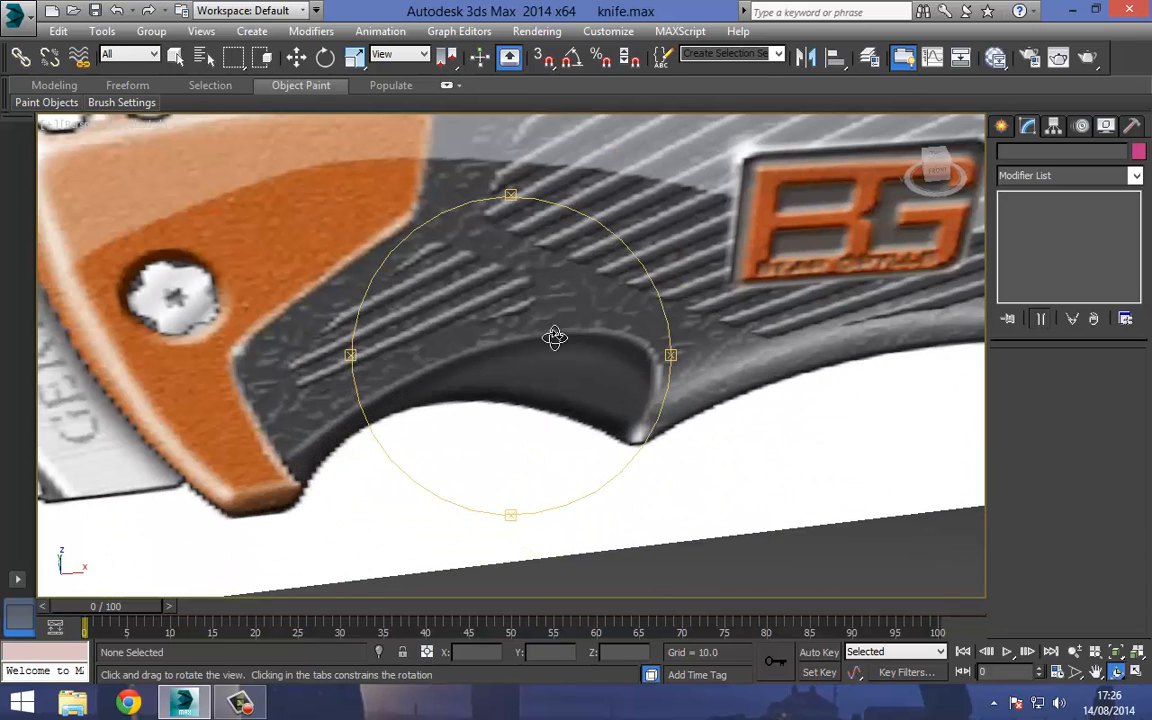
{"action": "scroll", "coordinate": [478, 306], "scroll_direction": "down", "scroll_amount": 8}
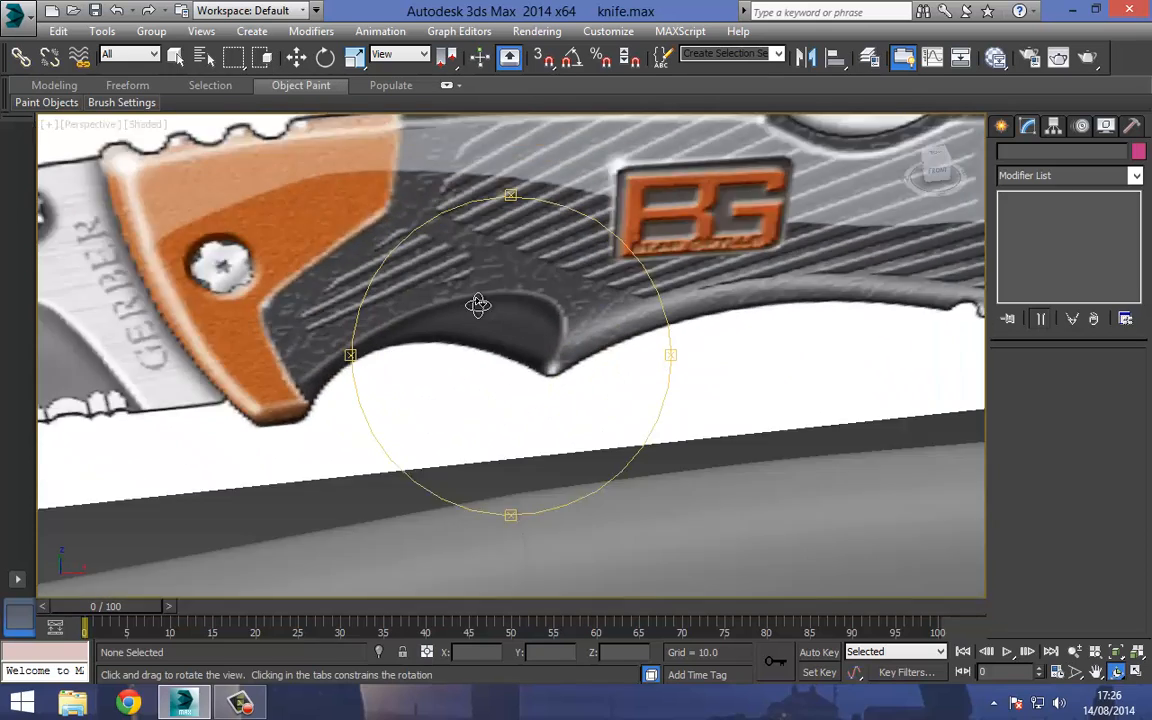
Select the handle mesh with the Move tool and show it in the Front view over the reference image.
{"action": "left_click", "coordinate": [297, 57]}
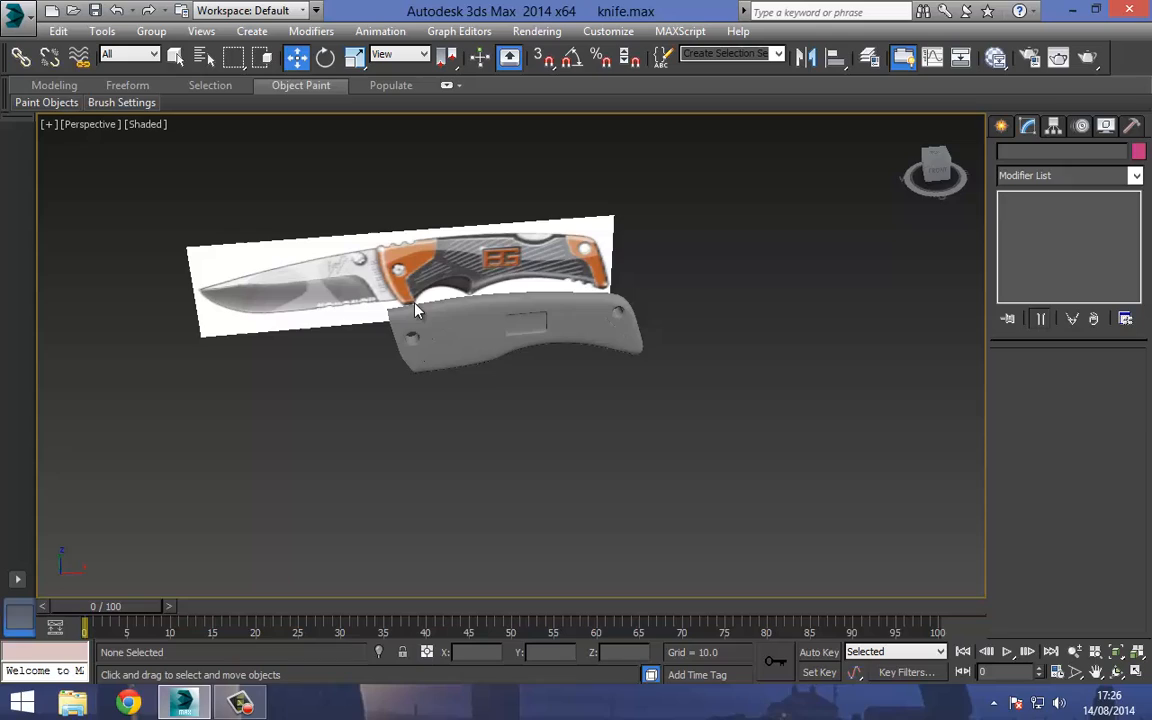
{"action": "left_click", "coordinate": [464, 336]}
{"action": "key", "text": "f"}
{"action": "scroll", "coordinate": [442, 340], "scroll_direction": "down", "scroll_amount": 4}
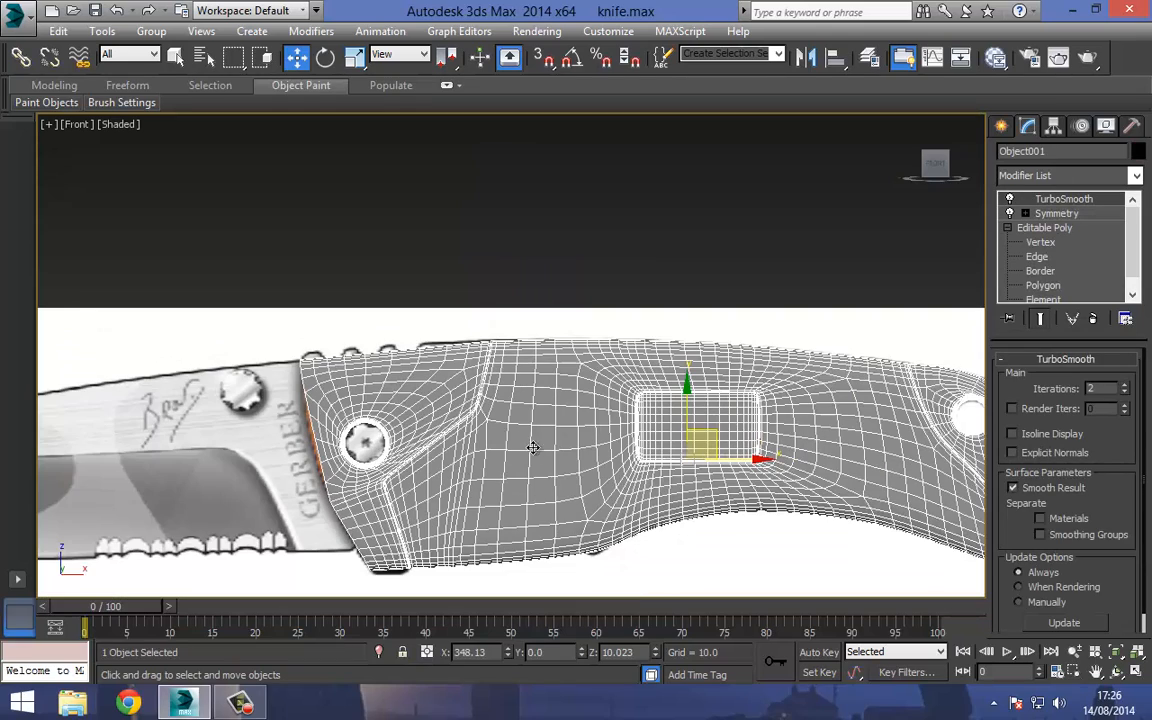
{"action": "middle_click_drag", "start_coordinate": [533, 447], "coordinate": [527, 381]}
{"action": "scroll", "coordinate": [470, 330], "scroll_direction": "up", "scroll_amount": 2}
{"action": "scroll", "coordinate": [437, 160], "scroll_direction": "down", "scroll_amount": 5}
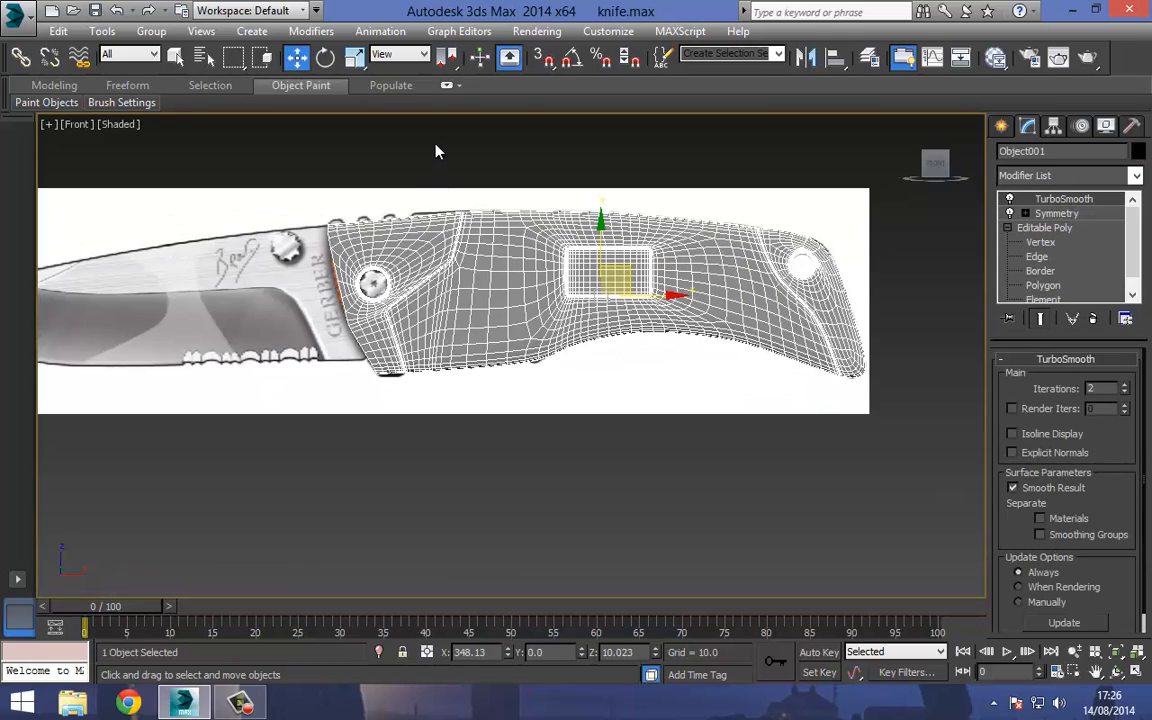
Deselect the handle and inspect the smoothed seam lines near the front screw hole and the rear hole.
{"action": "left_click", "coordinate": [437, 149]}
{"action": "scroll", "coordinate": [400, 294], "scroll_direction": "up", "scroll_amount": 5}
{"action": "scroll", "coordinate": [400, 296], "scroll_direction": "down", "scroll_amount": 1}
{"action": "scroll", "coordinate": [395, 330], "scroll_direction": "up", "scroll_amount": 6}
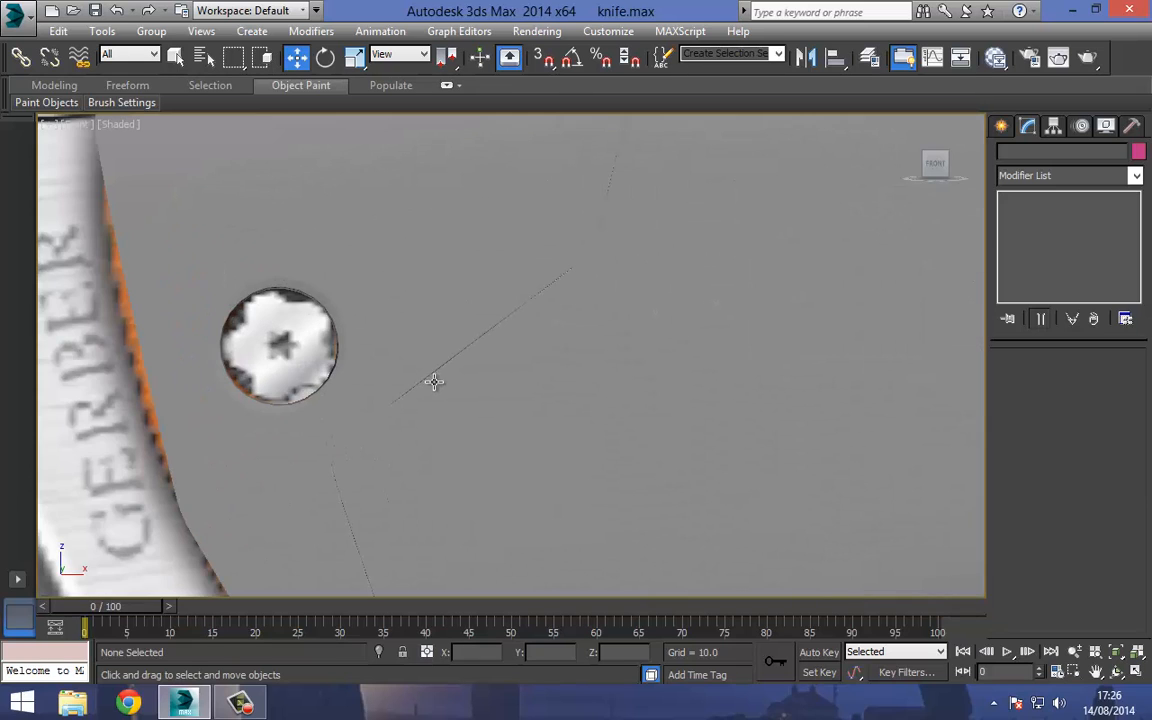
{"action": "scroll", "coordinate": [383, 386], "scroll_direction": "down", "scroll_amount": 3}
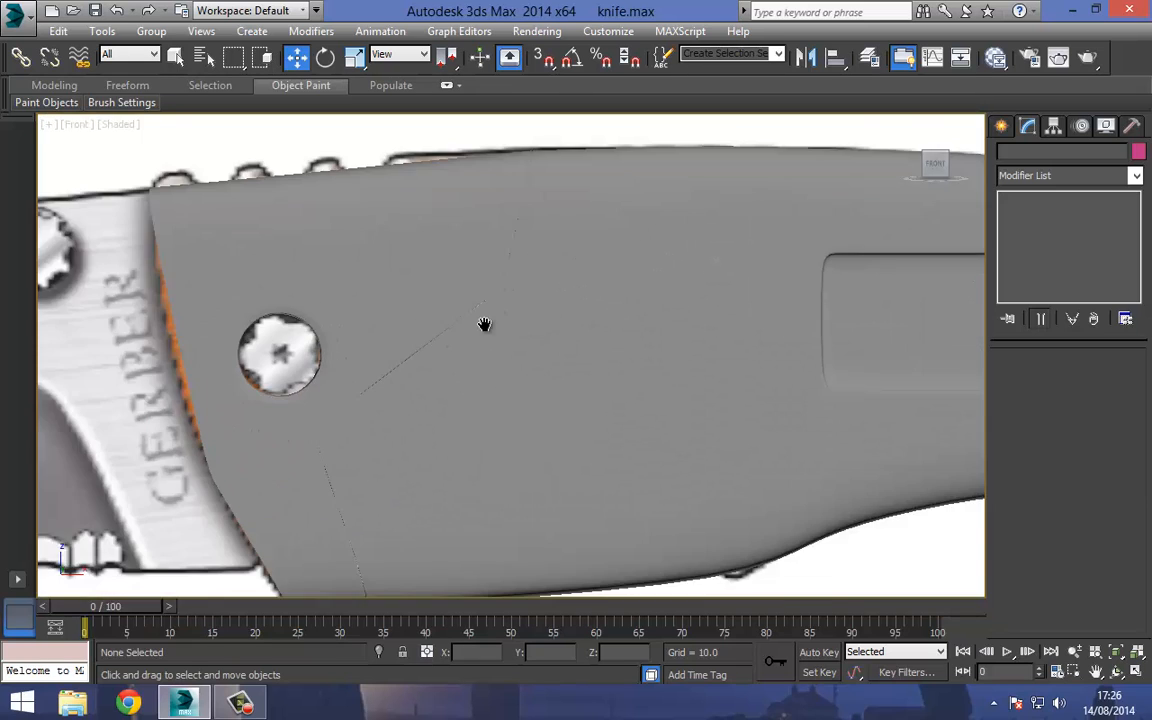
{"action": "scroll", "coordinate": [483, 324], "scroll_direction": "up", "scroll_amount": 6}
{"action": "scroll", "coordinate": [455, 360], "scroll_direction": "down", "scroll_amount": 5}
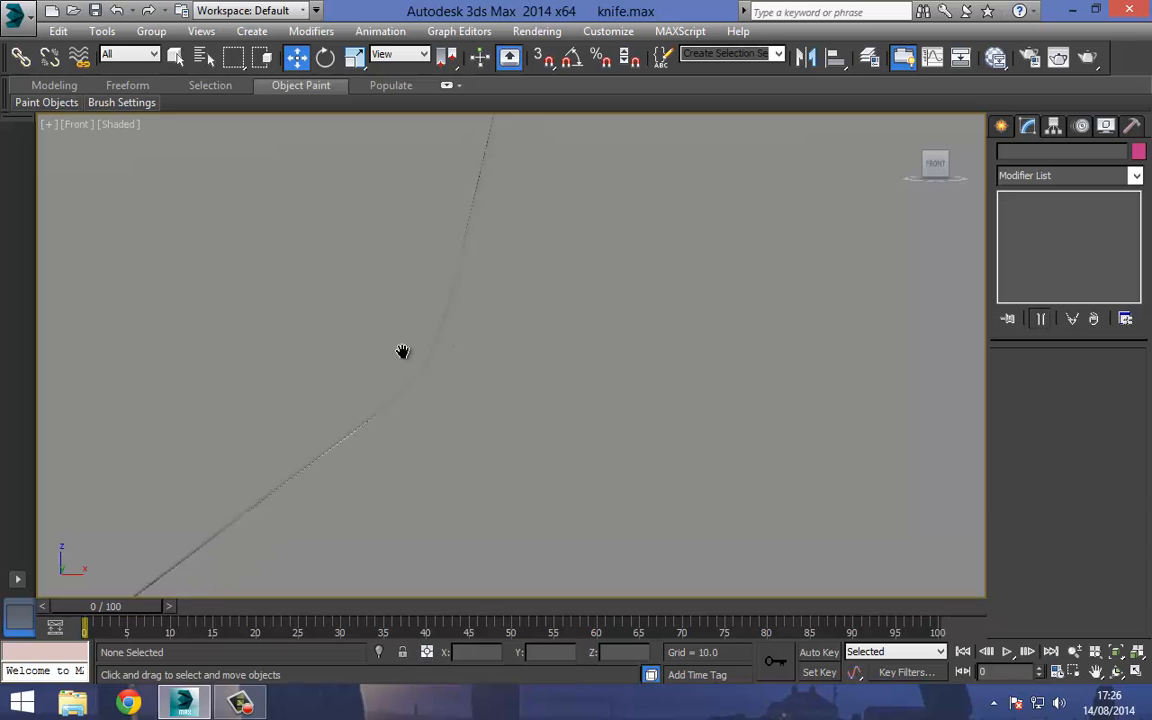
{"action": "scroll", "coordinate": [630, 370], "scroll_direction": "up", "scroll_amount": 3}
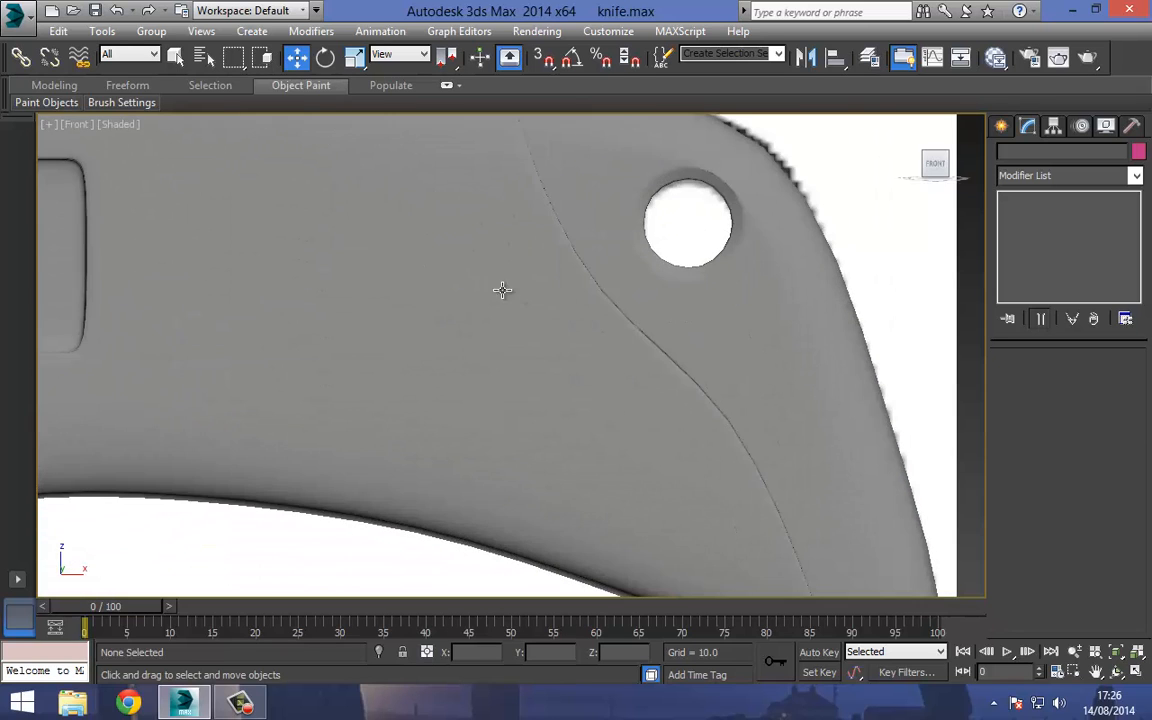
{"action": "scroll", "coordinate": [249, 316], "scroll_direction": "down", "scroll_amount": 3}
{"action": "scroll", "coordinate": [324, 393], "scroll_direction": "up", "scroll_amount": 4}
{"action": "middle_click_drag", "start_coordinate": [324, 393], "coordinate": [478, 324]}
Edit the handle's vertices with the smoothed result shown and nudge the seam vertices beside the bend below the front screw hole.
{"action": "left_click", "coordinate": [479, 323]}
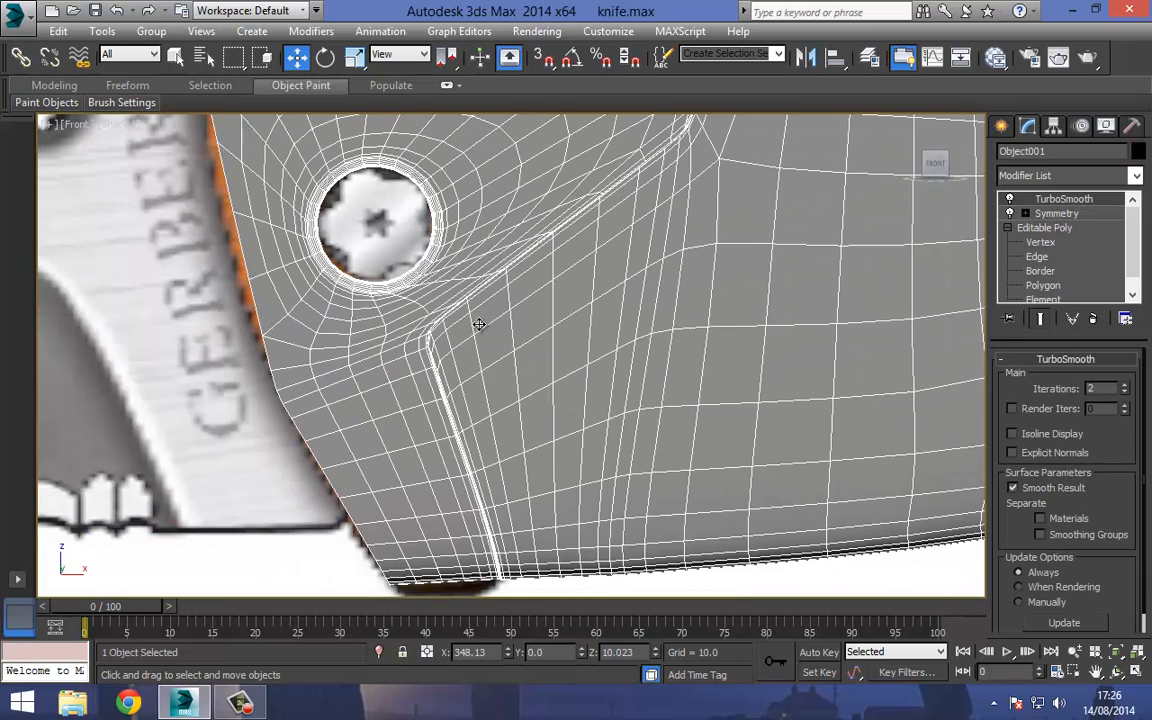
{"action": "scroll", "coordinate": [479, 323], "scroll_direction": "up", "scroll_amount": 4}
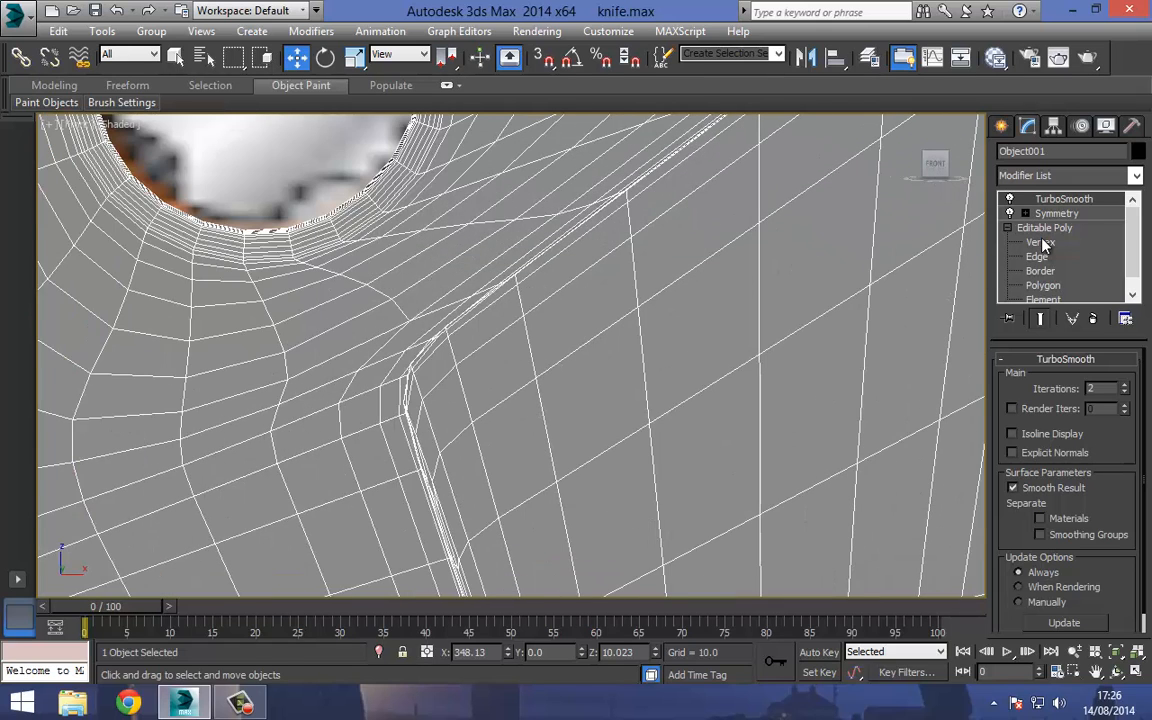
{"action": "left_click", "coordinate": [1042, 240]}
{"action": "middle_click_drag", "start_coordinate": [525, 319], "coordinate": [591, 260]}
{"action": "scroll", "coordinate": [475, 326], "scroll_direction": "up", "scroll_amount": 3}
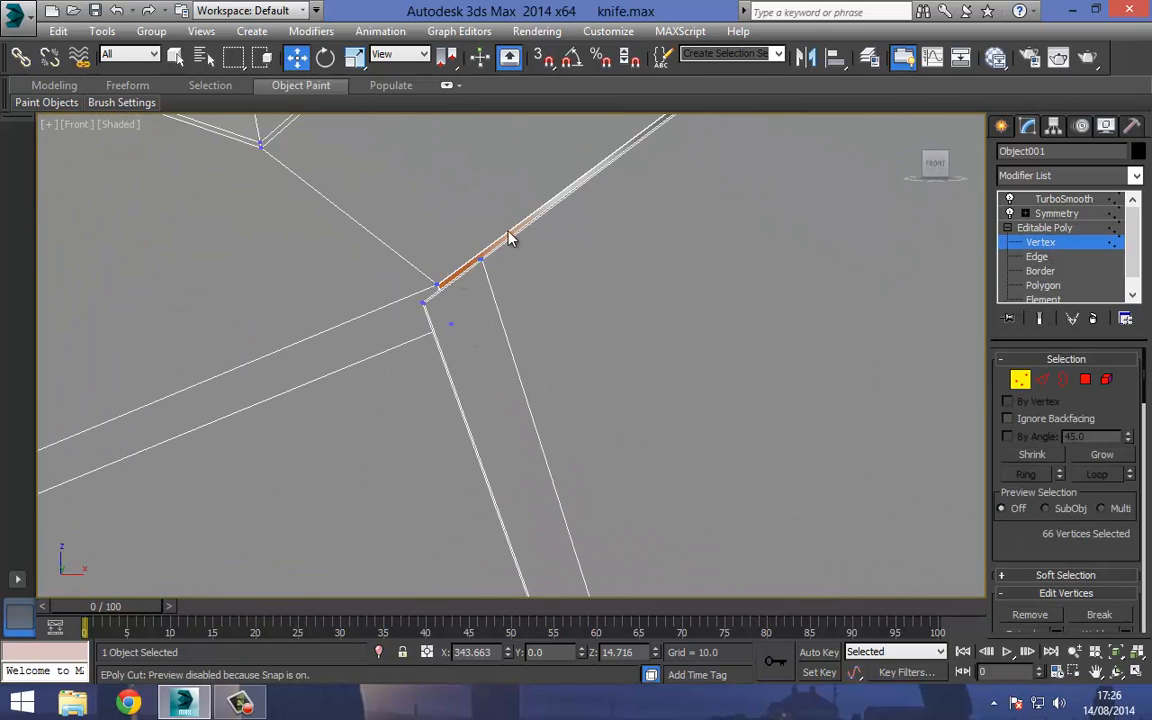
{"action": "left_click", "coordinate": [1040, 318]}
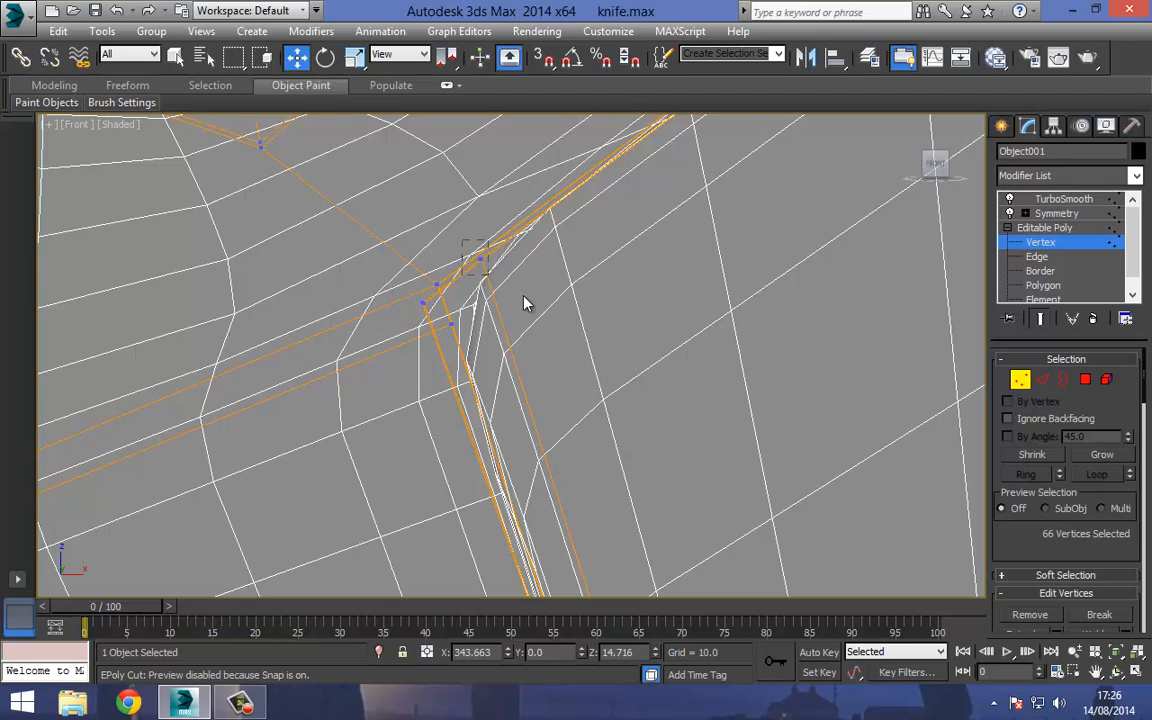
{"action": "left_click_drag", "start_coordinate": [462, 240], "coordinate": [524, 297]}
{"action": "mouse_move", "coordinate": [508, 233]}
{"action": "left_mouse_down"}
{"action": "mouse_move", "coordinate": [517, 242]}
{"action": "mouse_move", "coordinate": [499, 253]}
{"action": "left_mouse_up"}
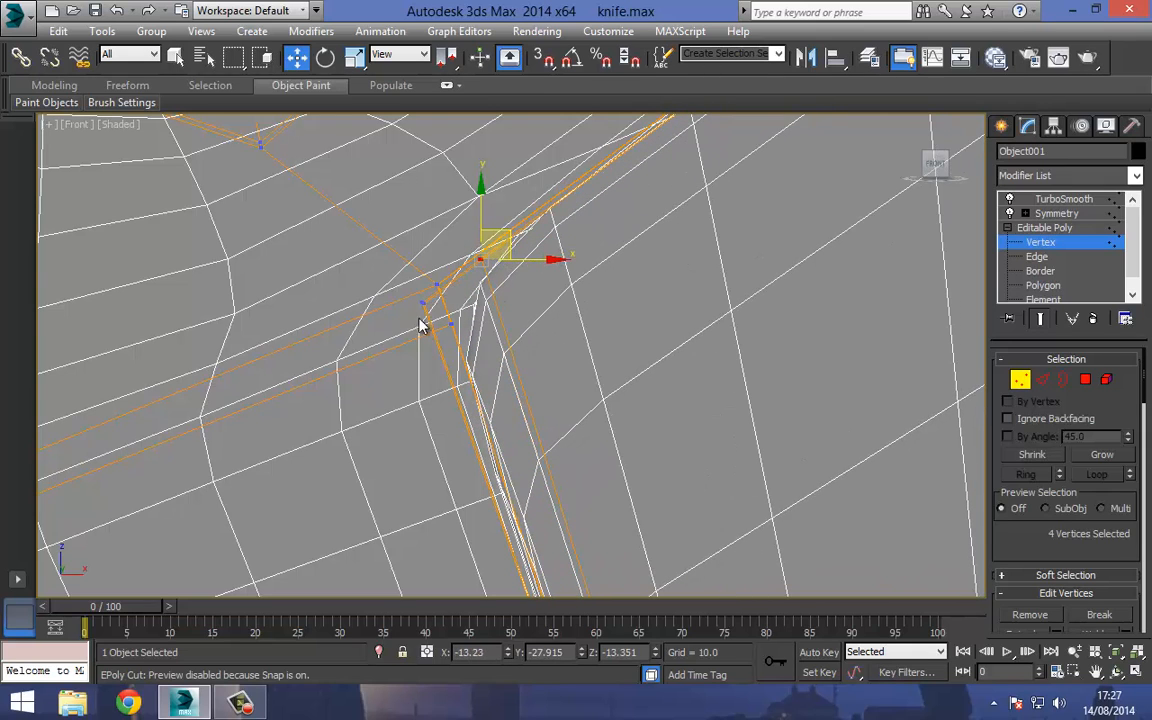
Shift the outer vertices of the seam bend slightly down and outward to tighten the corner, and leave vertex editing.
{"action": "middle_click_drag", "start_coordinate": [483, 317], "coordinate": [535, 267]}
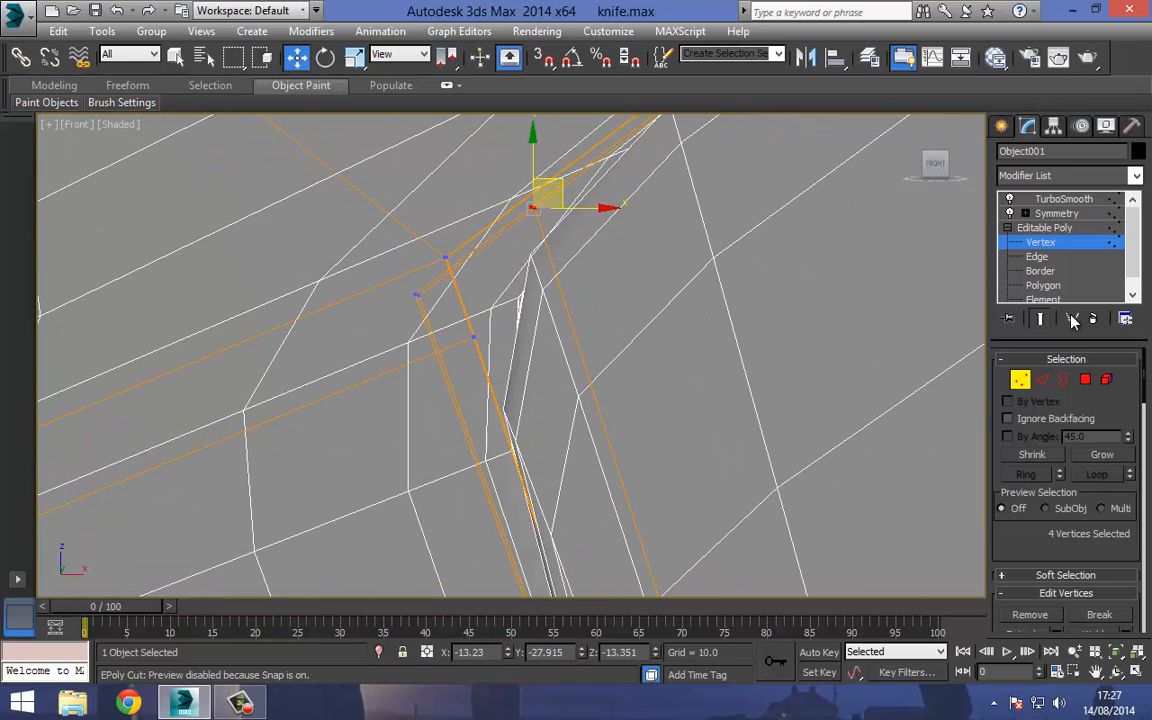
{"action": "left_click", "coordinate": [1040, 318]}
{"action": "left_click", "coordinate": [417, 296], "text": "ctrl"}
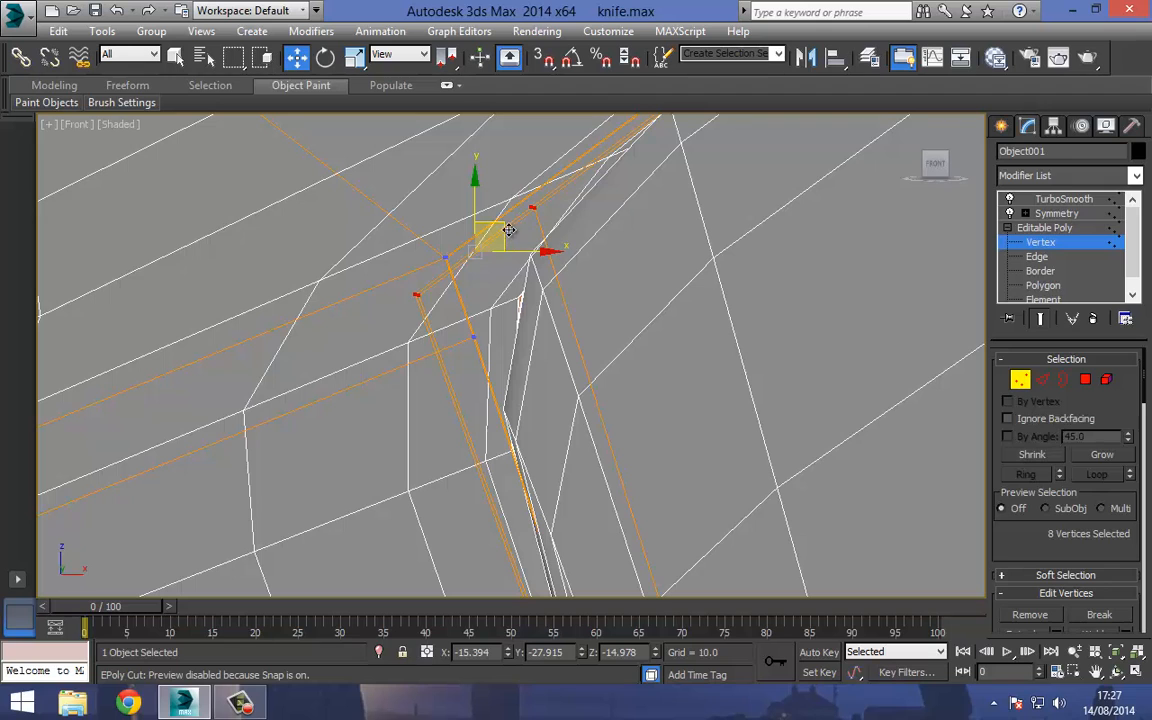
{"action": "left_click_drag", "start_coordinate": [499, 227], "coordinate": [490, 253]}
{"action": "left_click_drag", "start_coordinate": [388, 283], "coordinate": [436, 321]}
{"action": "left_click_drag", "start_coordinate": [437, 266], "coordinate": [422, 289]}
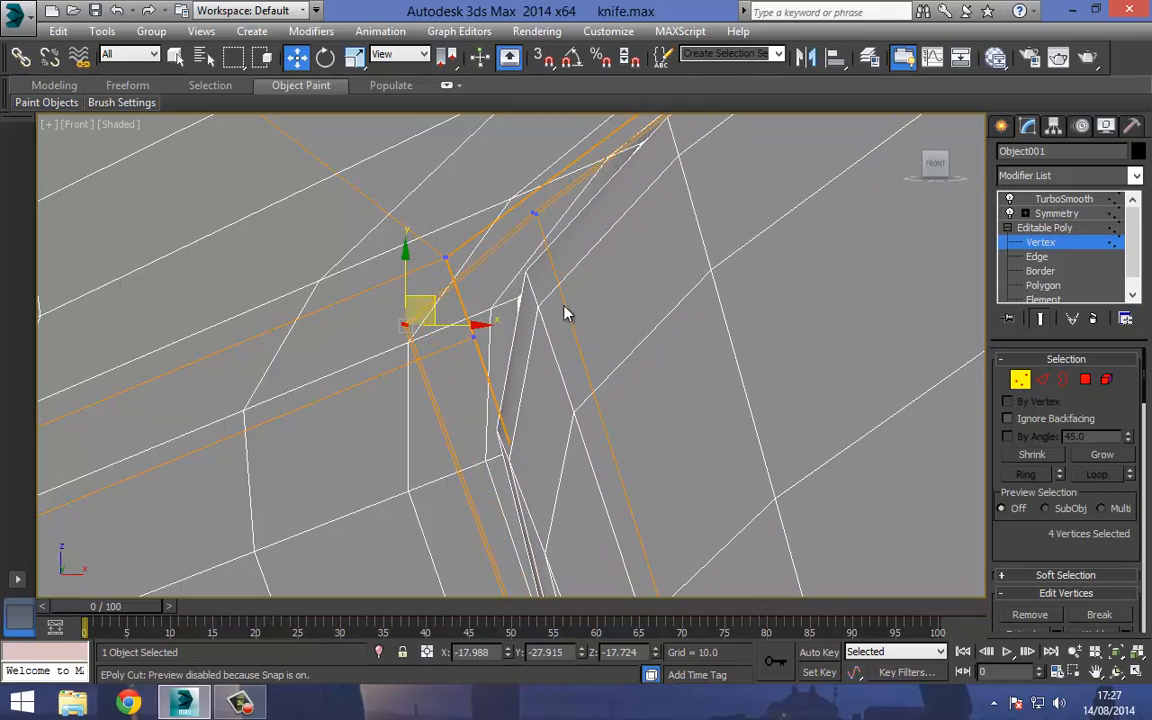
{"action": "scroll", "coordinate": [533, 311], "scroll_direction": "down", "scroll_amount": 3}
{"action": "left_click", "coordinate": [1031, 227]}
{"action": "scroll", "coordinate": [501, 303], "scroll_direction": "down", "scroll_amount": 10}
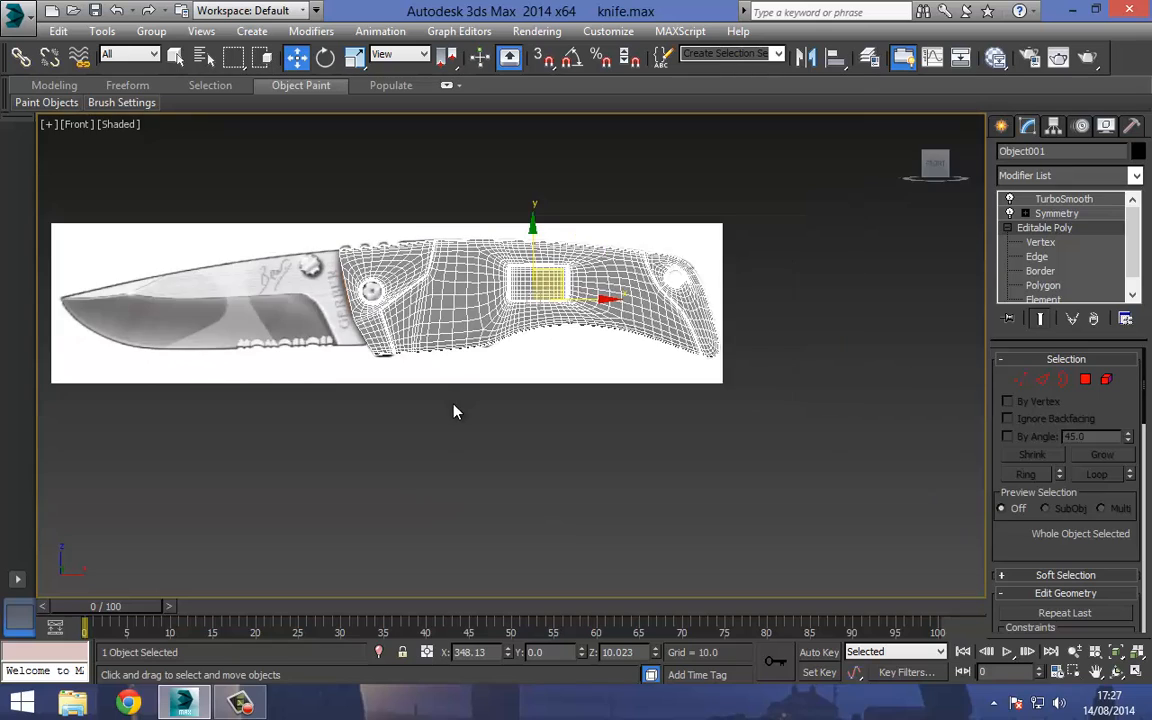
{"action": "left_click", "coordinate": [454, 404]}
{"action": "scroll", "coordinate": [400, 302], "scroll_direction": "up", "scroll_amount": 7}
Show the unsmoothed handle mesh see-through and raise the lower-edge vertices at the front of the finger recess to match the reference.
{"action": "left_click", "coordinate": [442, 376]}
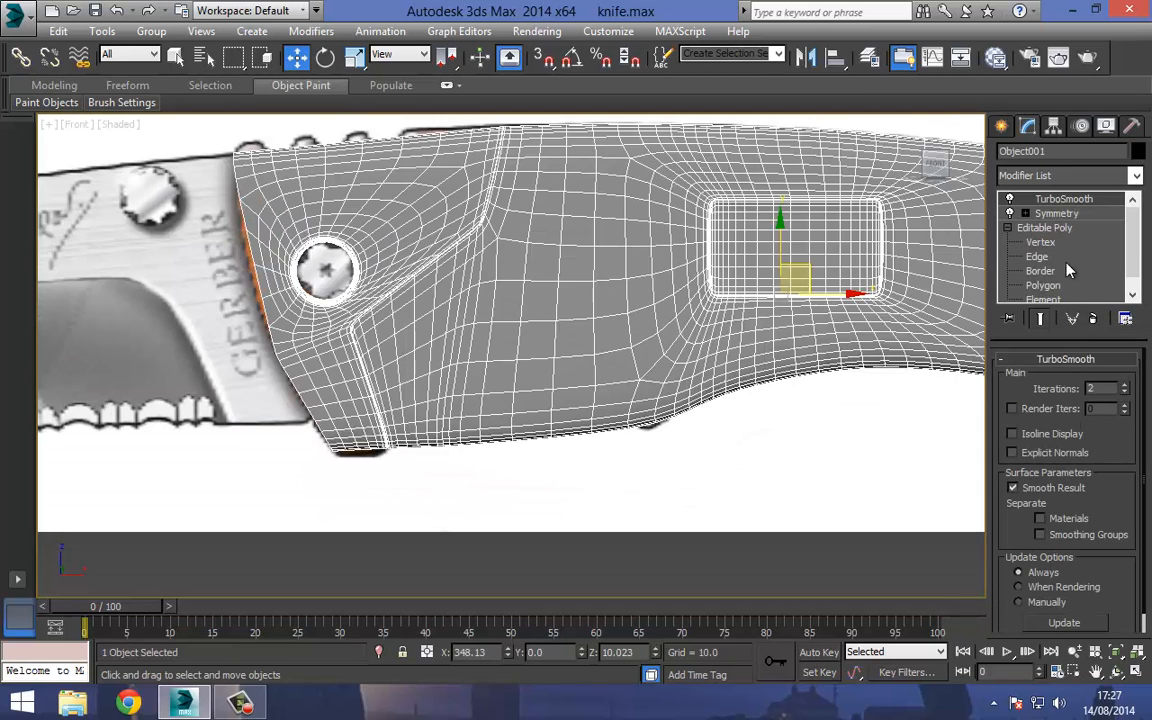
{"action": "left_click_drag", "start_coordinate": [1134, 246], "coordinate": [1134, 280]}
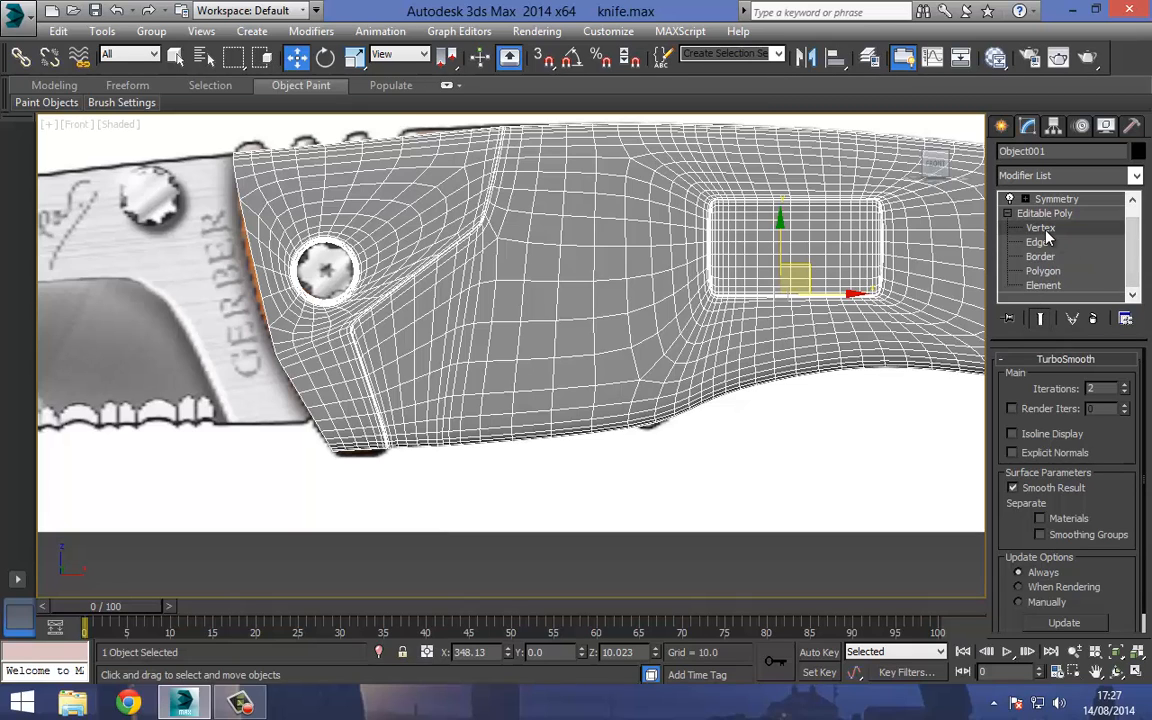
{"action": "left_click", "coordinate": [1041, 229]}
{"action": "left_click", "coordinate": [1040, 318]}
{"action": "scroll", "coordinate": [522, 314], "scroll_direction": "up", "scroll_amount": 3}
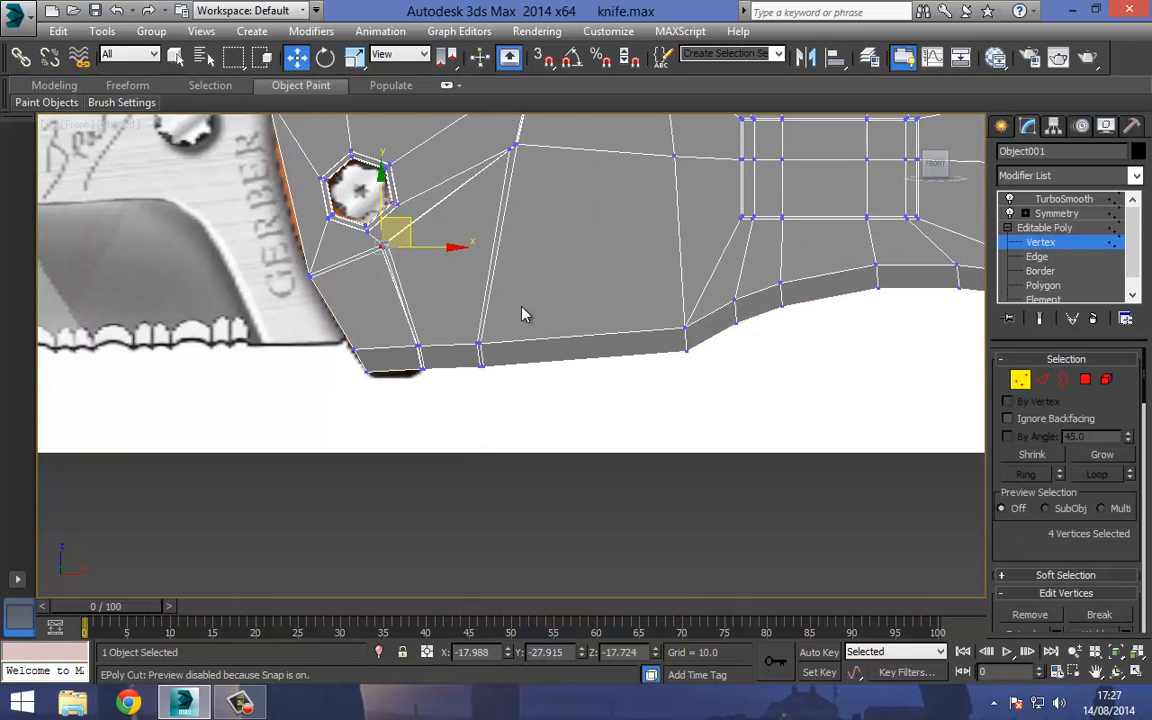
{"action": "scroll", "coordinate": [510, 324], "scroll_direction": "up", "scroll_amount": 2}
{"action": "middle_click_drag", "start_coordinate": [456, 362], "coordinate": [508, 405]}
{"action": "scroll", "coordinate": [429, 387], "scroll_direction": "down", "scroll_amount": 1}
{"action": "key", "text": "alt+x"}
{"action": "scroll", "coordinate": [508, 405], "scroll_direction": "up", "scroll_amount": 2}
{"action": "left_click_drag", "start_coordinate": [490, 453], "coordinate": [496, 229]}
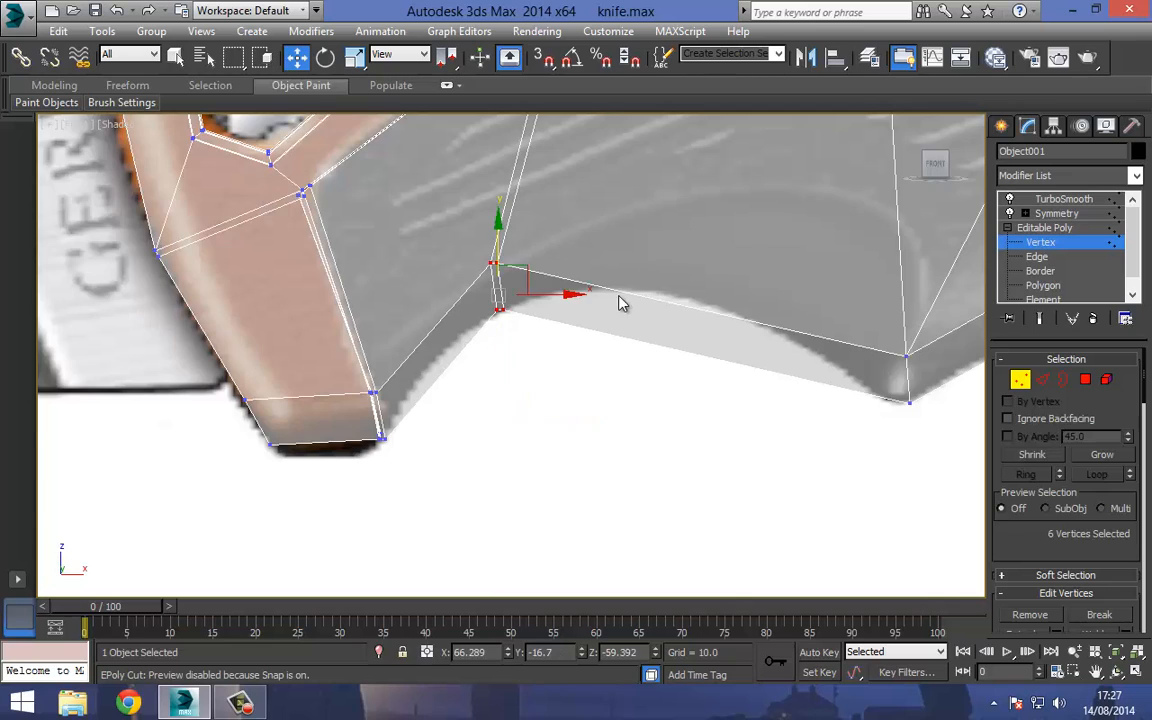
{"action": "middle_click_drag", "start_coordinate": [600, 240], "coordinate": [482, 308]}
{"action": "scroll", "coordinate": [480, 306], "scroll_direction": "down", "scroll_amount": 4}
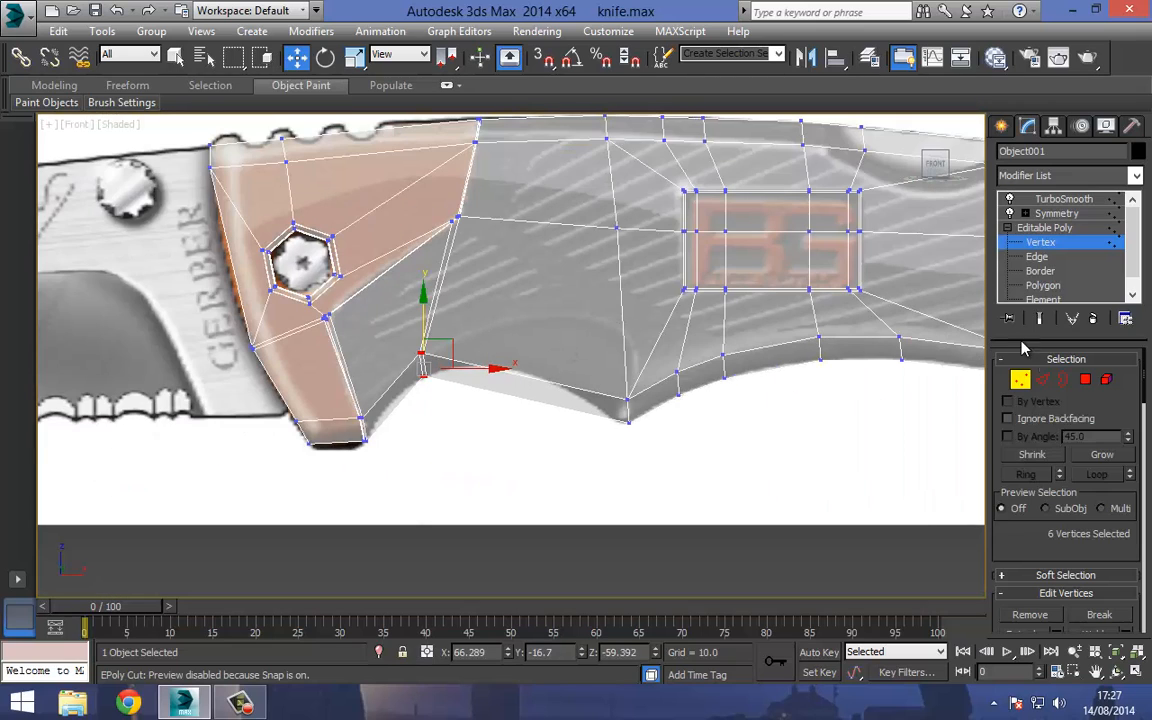
Connect the ring of edges across the finger recess with 4 evenly spaced segments.
{"action": "left_click", "coordinate": [1042, 380]}
{"action": "left_click_drag", "start_coordinate": [560, 453], "coordinate": [558, 448]}
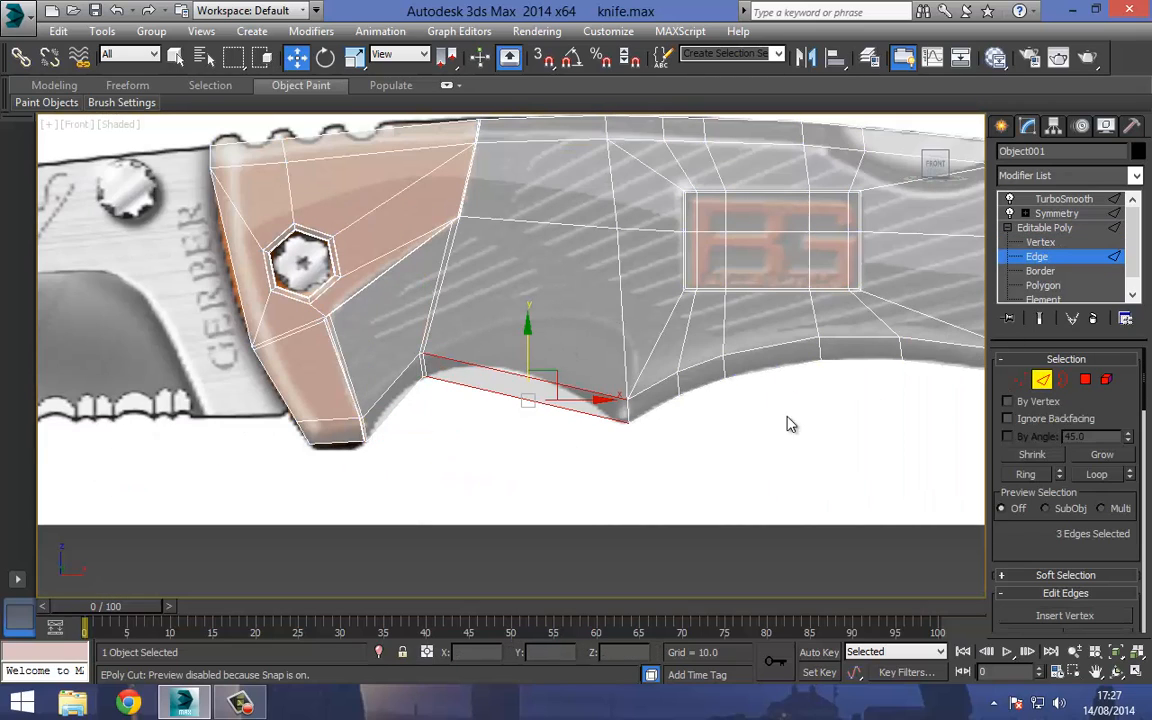
{"action": "left_click", "coordinate": [1026, 474]}
{"action": "right_click", "coordinate": [522, 244]}
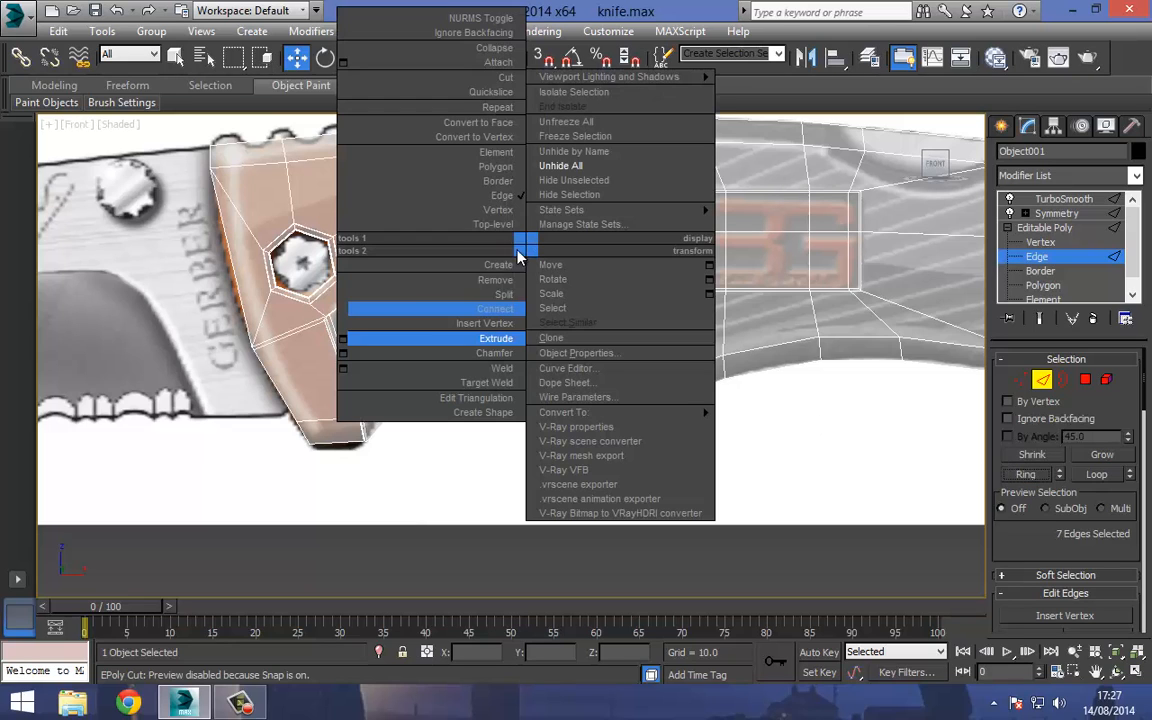
{"action": "left_click", "coordinate": [334, 269]}
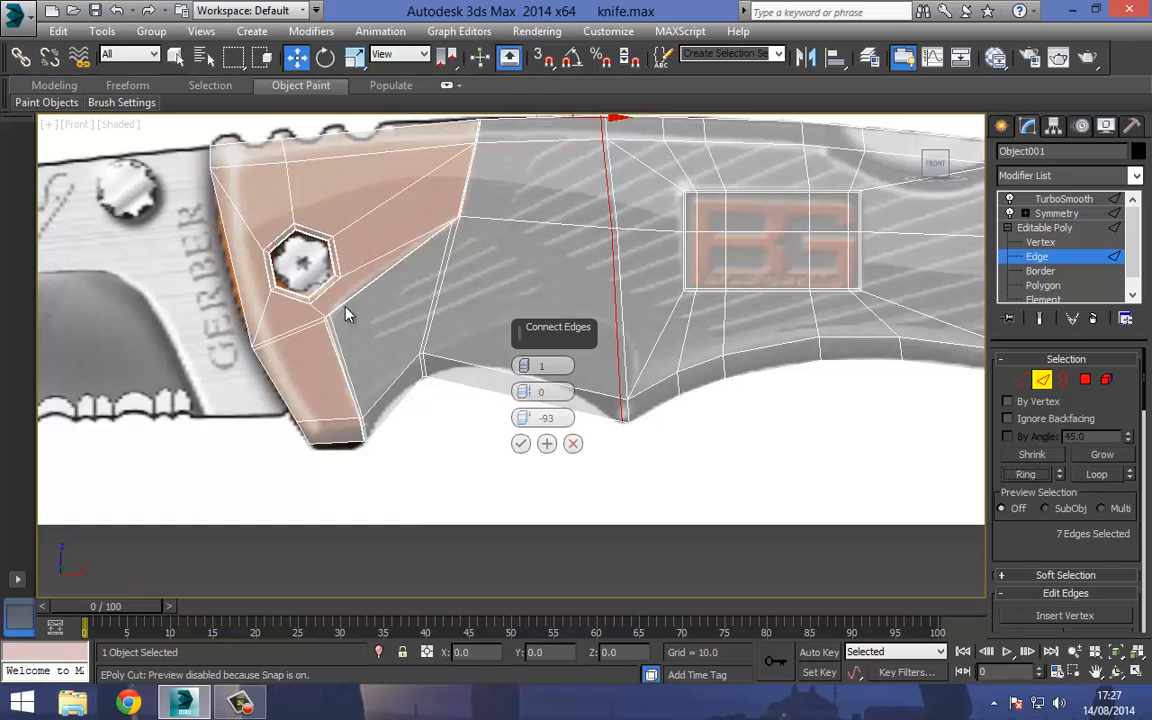
{"action": "right_click", "coordinate": [525, 418]}
{"action": "left_click_drag", "start_coordinate": [522, 366], "coordinate": [519, 361]}
{"action": "left_click", "coordinate": [520, 443]}
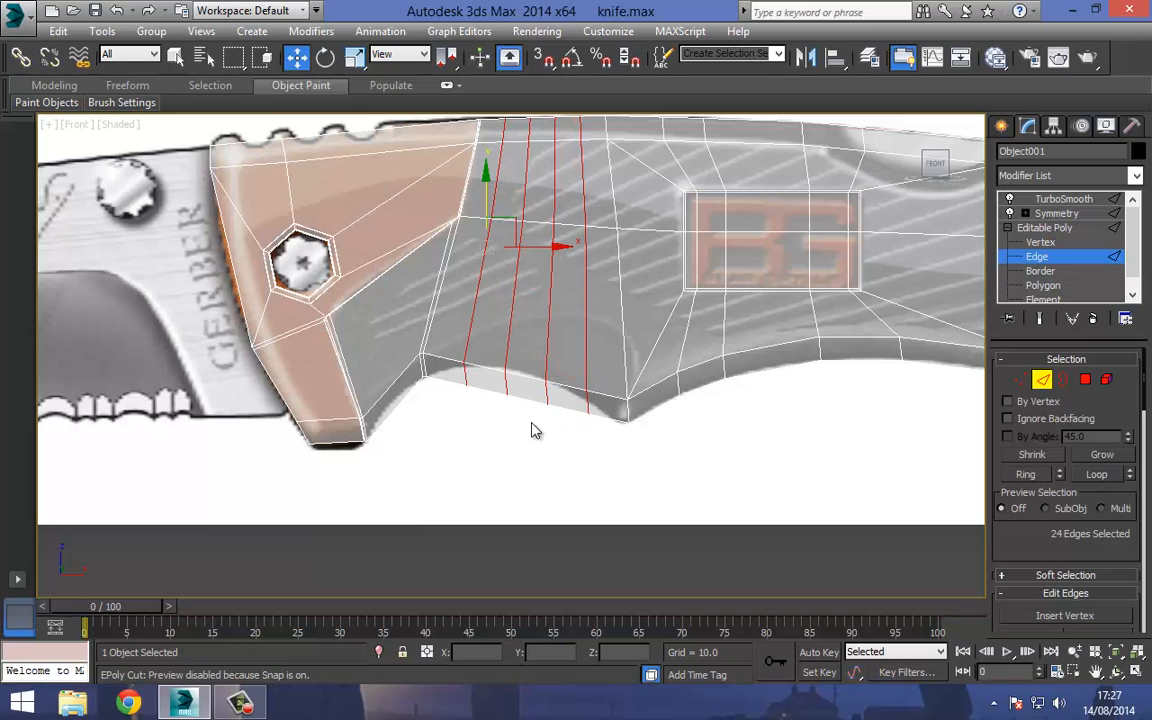
Raise the new lower-edge vertices of the finger recess one pair at a time to follow the curved outline in the reference.
{"action": "left_click", "coordinate": [1021, 380]}
{"action": "scroll", "coordinate": [560, 340], "scroll_direction": "up", "scroll_amount": 3}
{"action": "left_click_drag", "start_coordinate": [616, 497], "coordinate": [616, 497]}
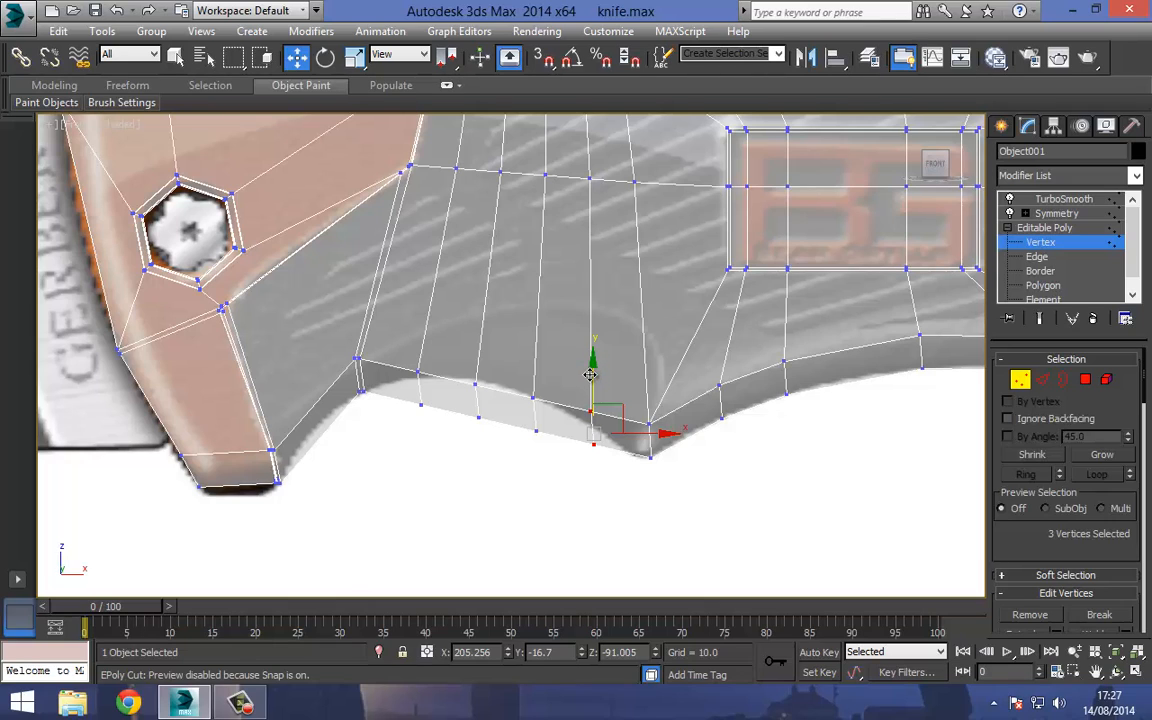
{"action": "left_click_drag", "start_coordinate": [590, 374], "coordinate": [481, 351]}
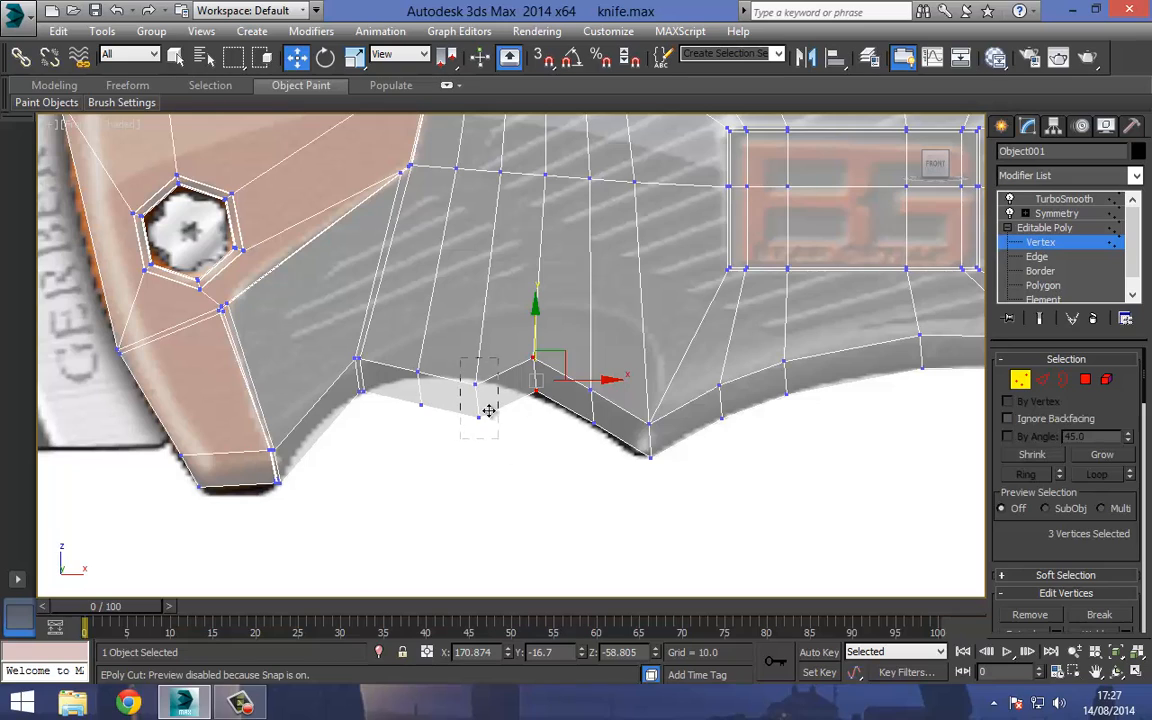
{"action": "left_click_drag", "start_coordinate": [488, 410], "coordinate": [436, 428]}
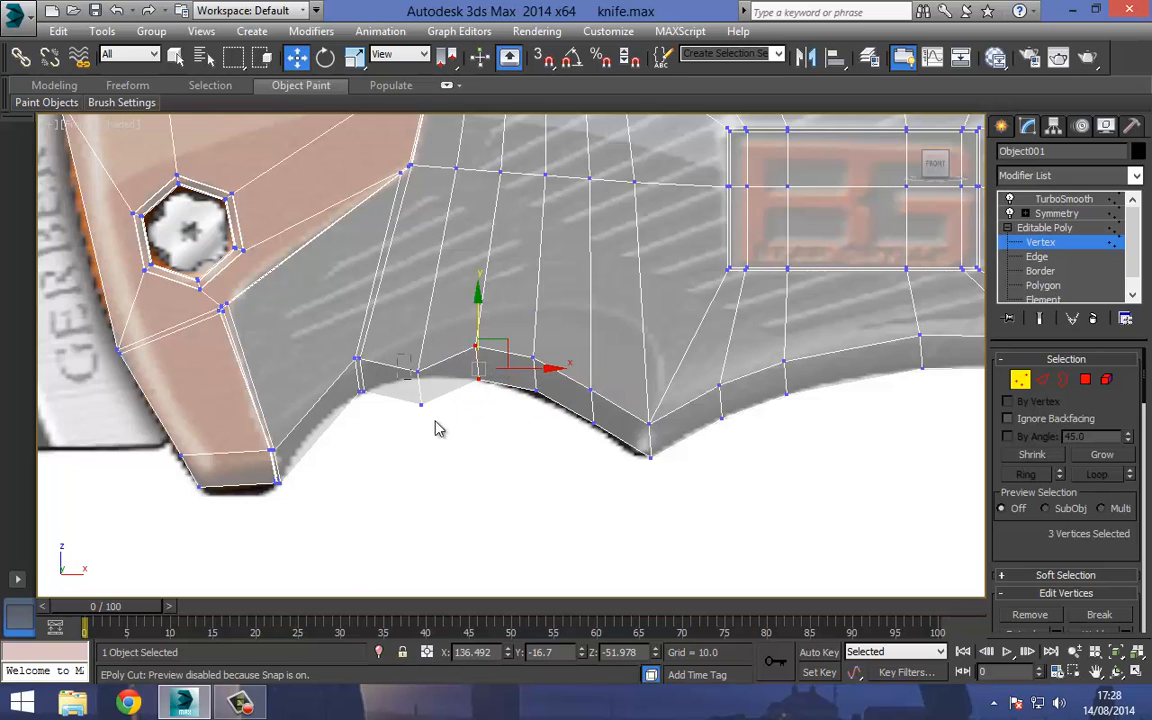
{"action": "left_click_drag", "start_coordinate": [398, 355], "coordinate": [436, 428]}
{"action": "left_click_drag", "start_coordinate": [415, 343], "coordinate": [419, 316]}
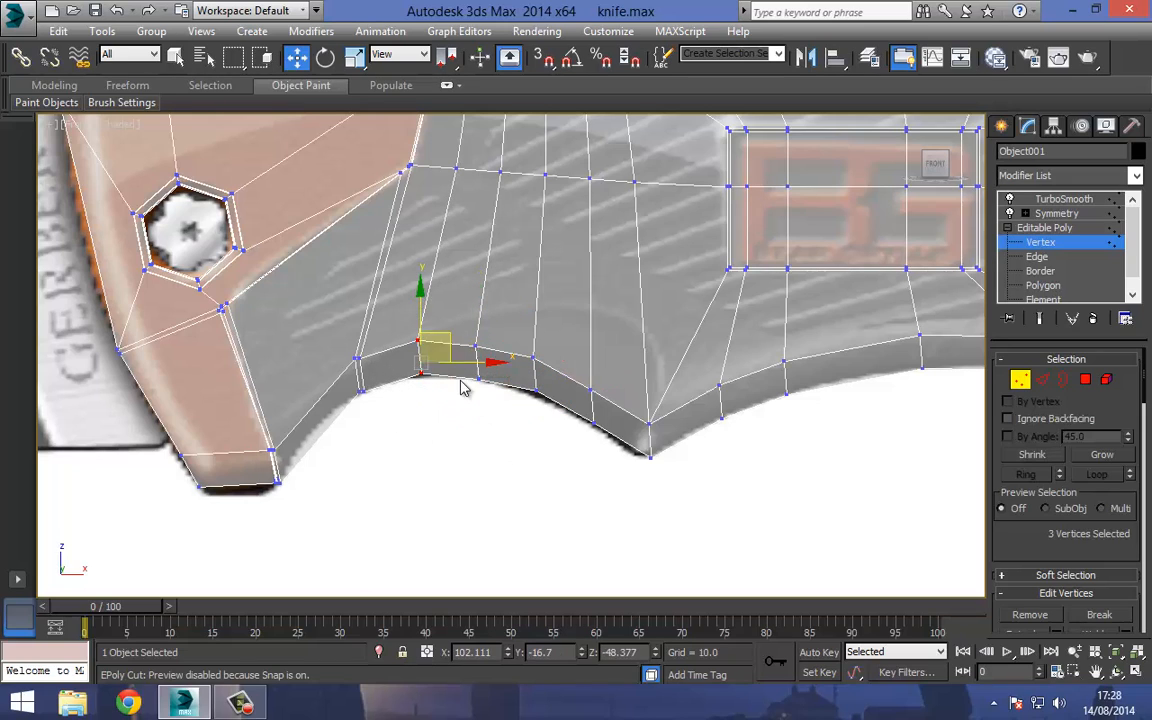
Lower the two lower-edge vertex pairs beside the recess's rear point slightly to fit the reference outline.
{"action": "left_click", "coordinate": [506, 404]}
{"action": "middle_click_drag", "start_coordinate": [585, 392], "coordinate": [437, 307]}
{"action": "scroll", "coordinate": [437, 307], "scroll_direction": "up", "scroll_amount": 2}
{"action": "left_click_drag", "start_coordinate": [452, 360], "coordinate": [452, 362]}
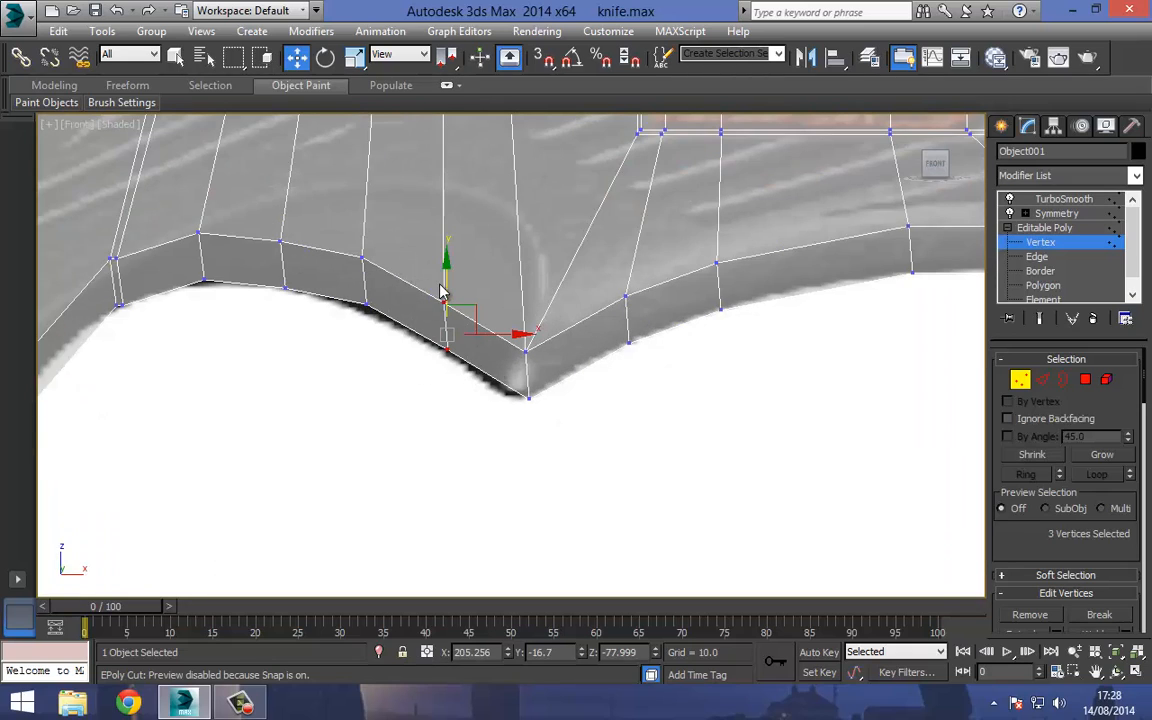
{"action": "left_click_drag", "start_coordinate": [443, 287], "coordinate": [443, 292]}
{"action": "left_click_drag", "start_coordinate": [383, 328], "coordinate": [380, 322]}
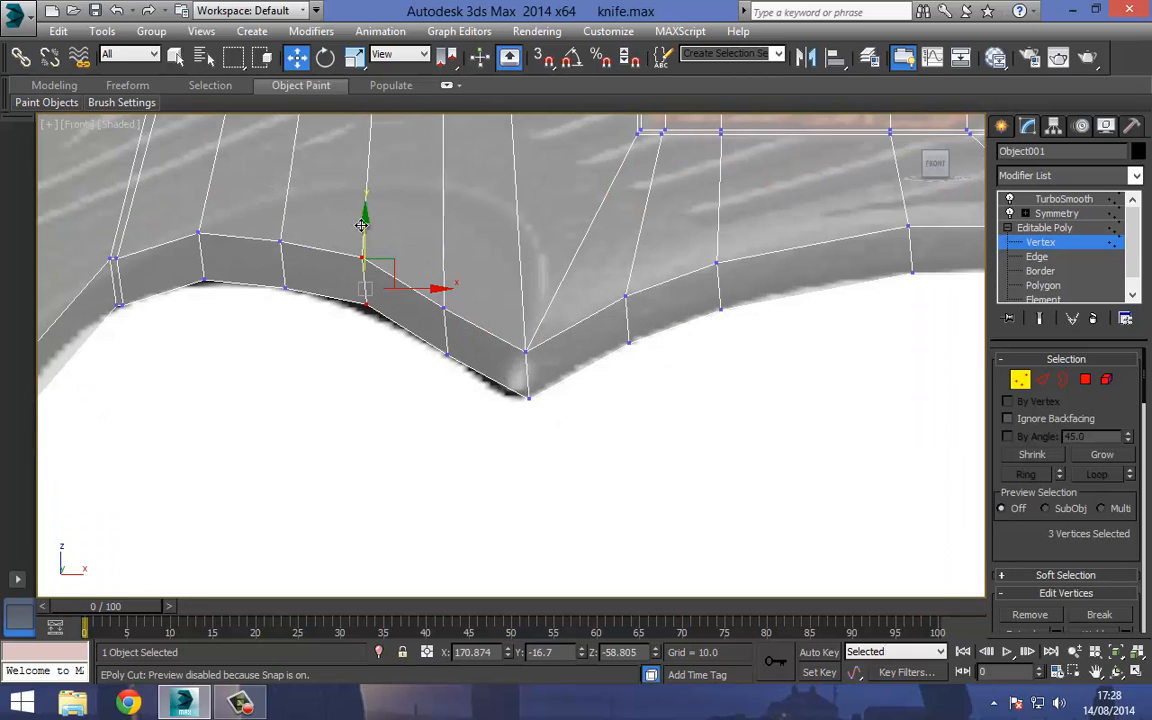
{"action": "left_click_drag", "start_coordinate": [359, 227], "coordinate": [357, 239]}
Raise the three middle vertices on the inner border of the finger recess to the groove line in the reference.
{"action": "left_click", "coordinate": [525, 351]}
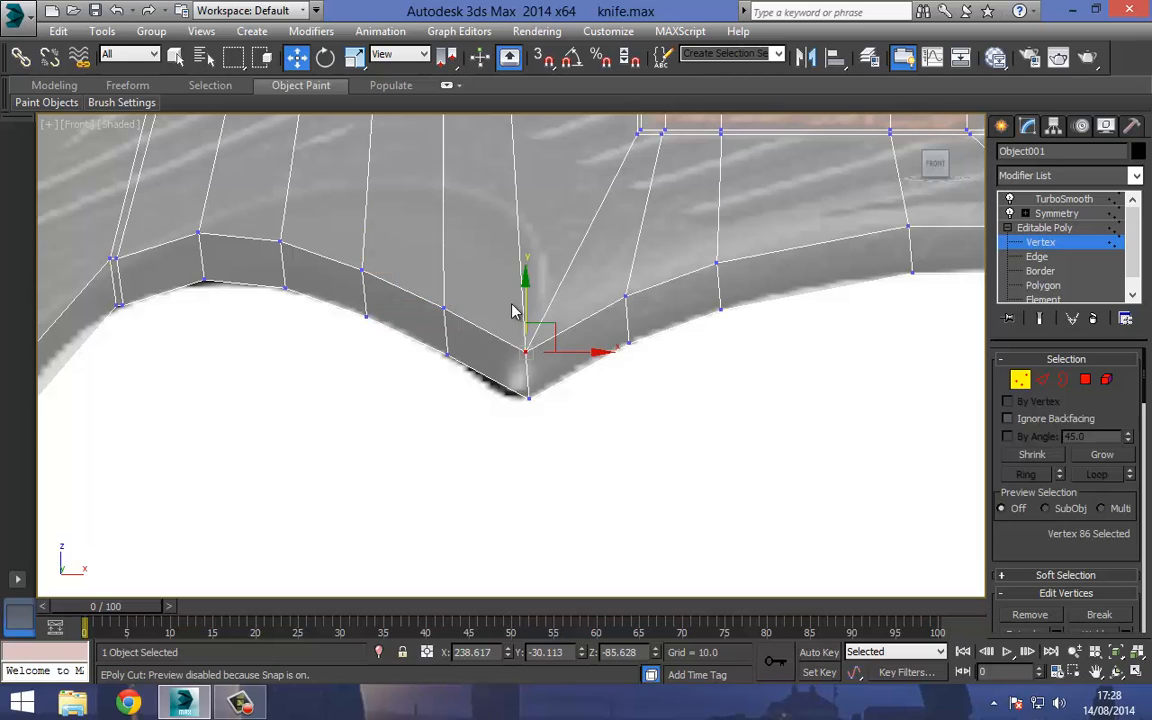
{"action": "middle_click_drag", "start_coordinate": [509, 283], "coordinate": [468, 363]}
{"action": "left_click", "coordinate": [381, 356]}
{"action": "left_click_drag", "start_coordinate": [381, 356], "coordinate": [425, 424]}
{"action": "left_click_drag", "start_coordinate": [405, 328], "coordinate": [418, 209]}
{"action": "left_click_drag", "start_coordinate": [298, 291], "coordinate": [302, 257]}
{"action": "middle_click_drag", "start_coordinate": [301, 257], "coordinate": [463, 308]}
{"action": "left_click", "coordinate": [405, 365]}
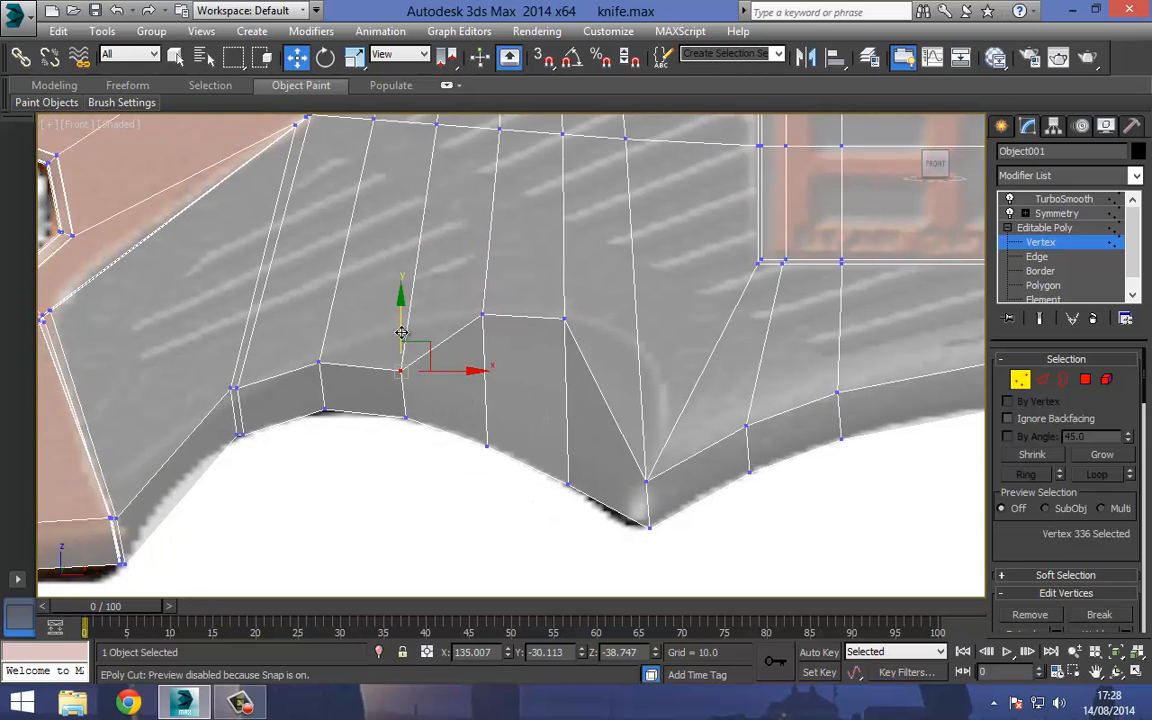
{"action": "left_click_drag", "start_coordinate": [401, 332], "coordinate": [398, 289]}
Shift the vertices at the recess's rear point slightly toward the back of the handle.
{"action": "middle_click_drag", "start_coordinate": [665, 426], "coordinate": [497, 391]}
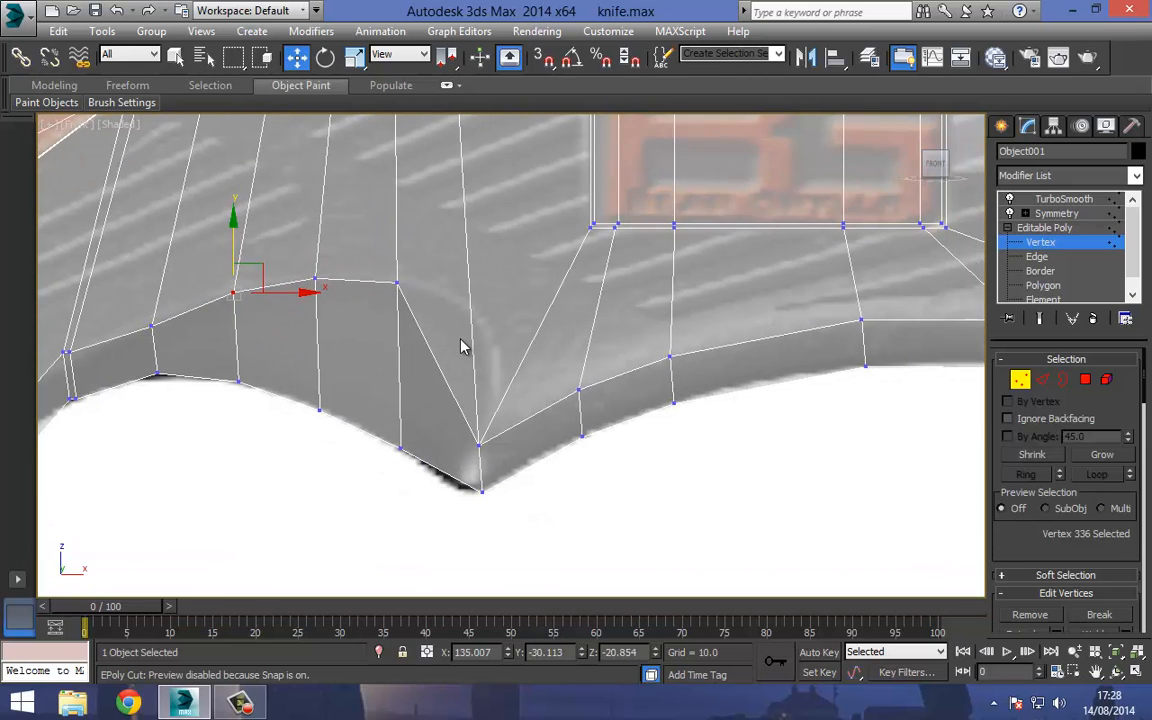
{"action": "left_click_drag", "start_coordinate": [462, 505], "coordinate": [530, 540]}
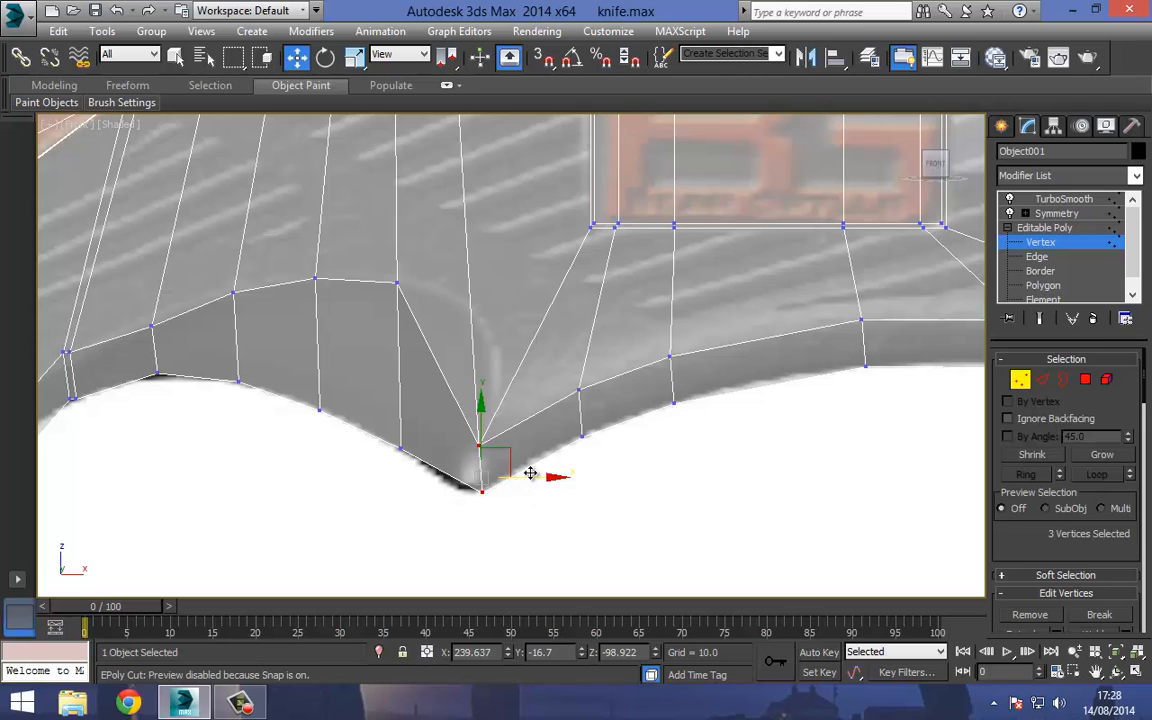
{"action": "left_click_drag", "start_coordinate": [519, 477], "coordinate": [532, 470]}
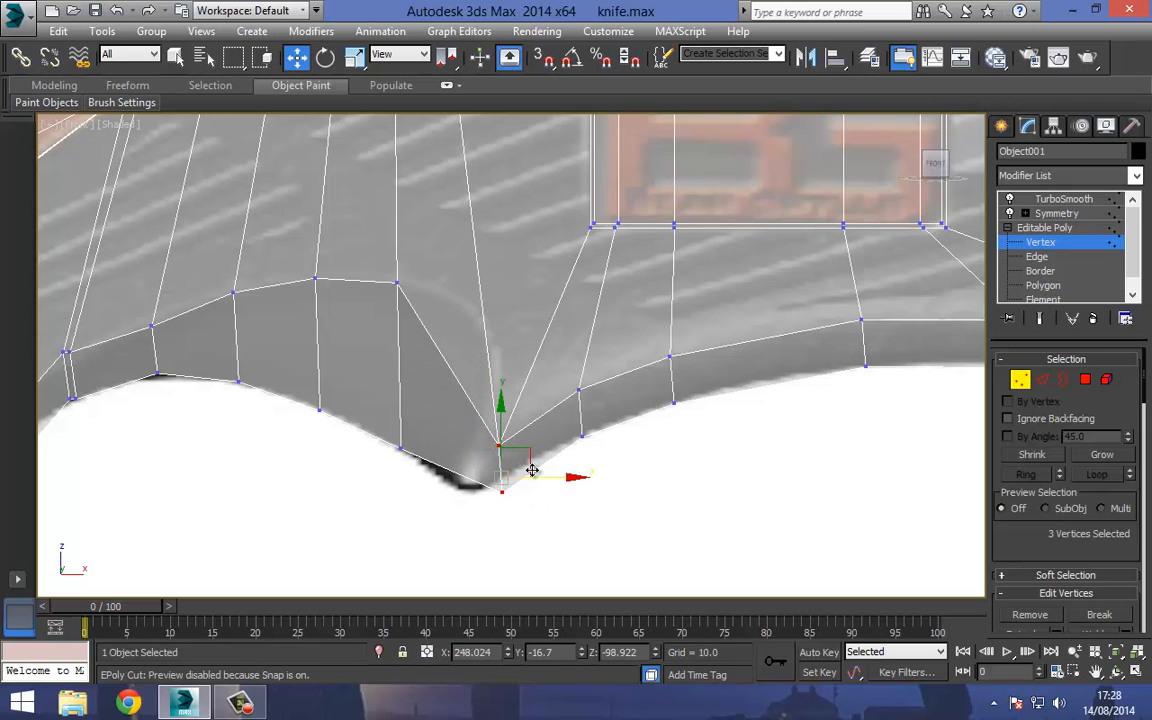
Connect the ring of edges just in front of the recess's rear point with a single segment.
{"action": "left_click", "coordinate": [1043, 378]}
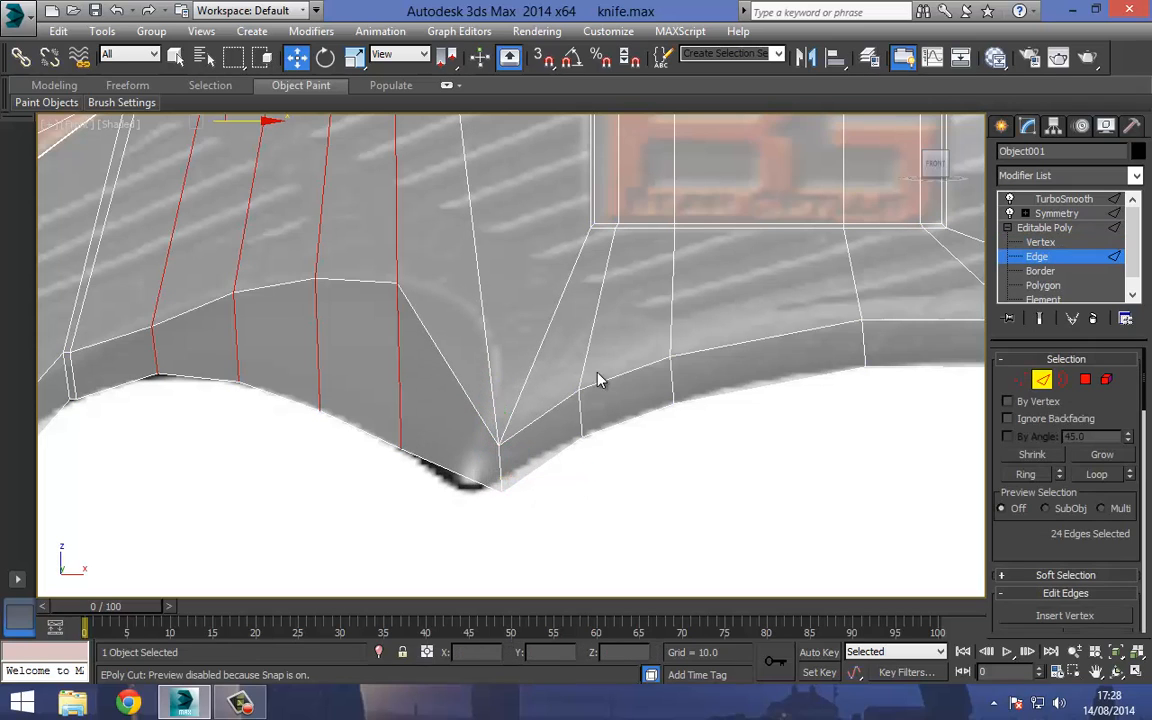
{"action": "left_click", "coordinate": [437, 346]}
{"action": "left_click", "coordinate": [1040, 474]}
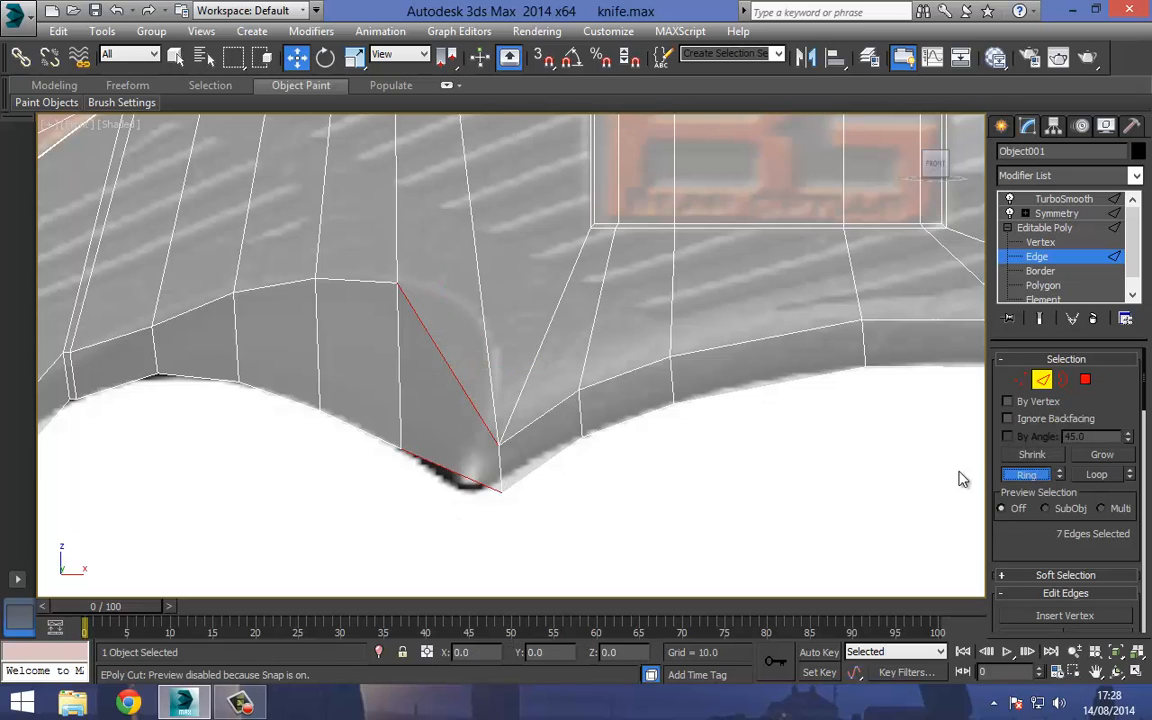
{"action": "right_click", "coordinate": [450, 300]}
{"action": "left_click", "coordinate": [270, 366]}
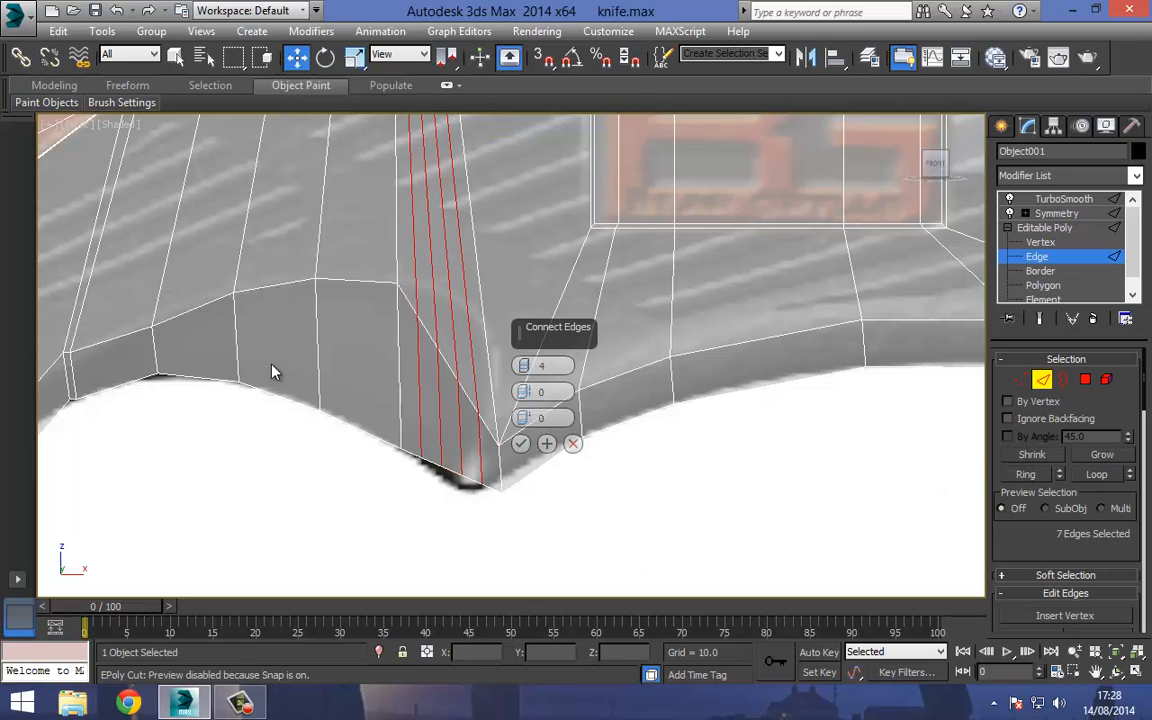
{"action": "right_click", "coordinate": [525, 368]}
{"action": "left_click", "coordinate": [521, 444]}
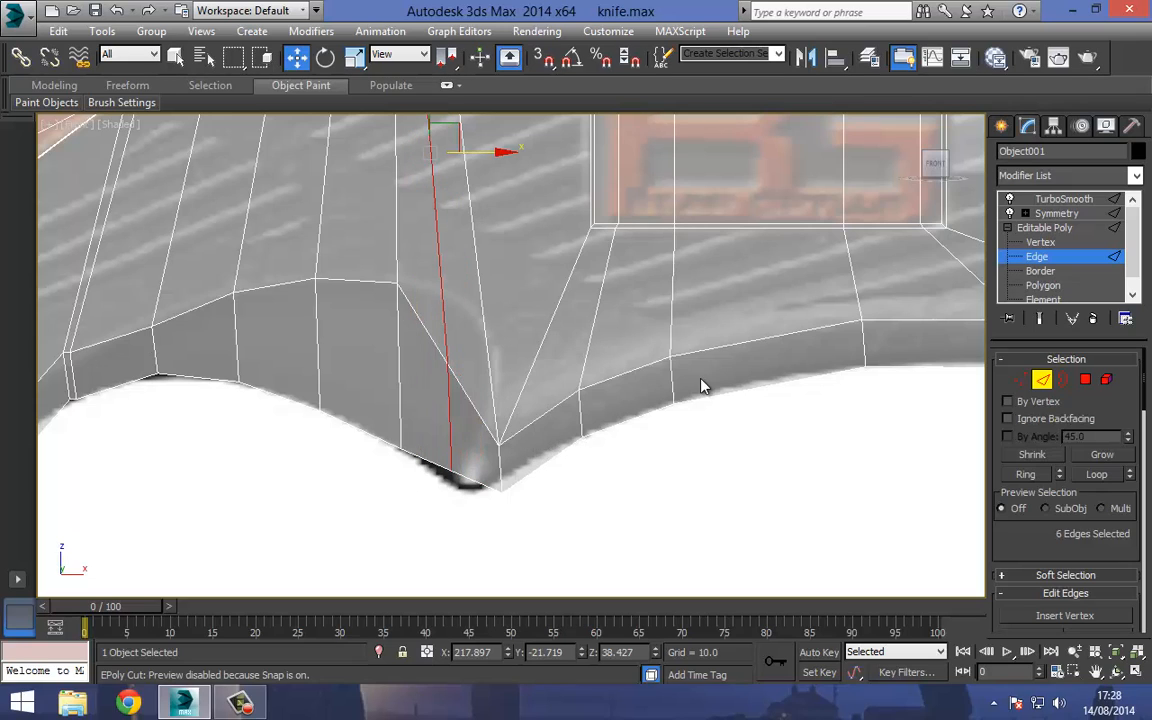
Move the new loop's vertices and the rear point's vertices to match the curved groove and blunt tip in the reference.
{"action": "key", "text": "1"}
{"action": "left_click", "coordinate": [448, 362]}
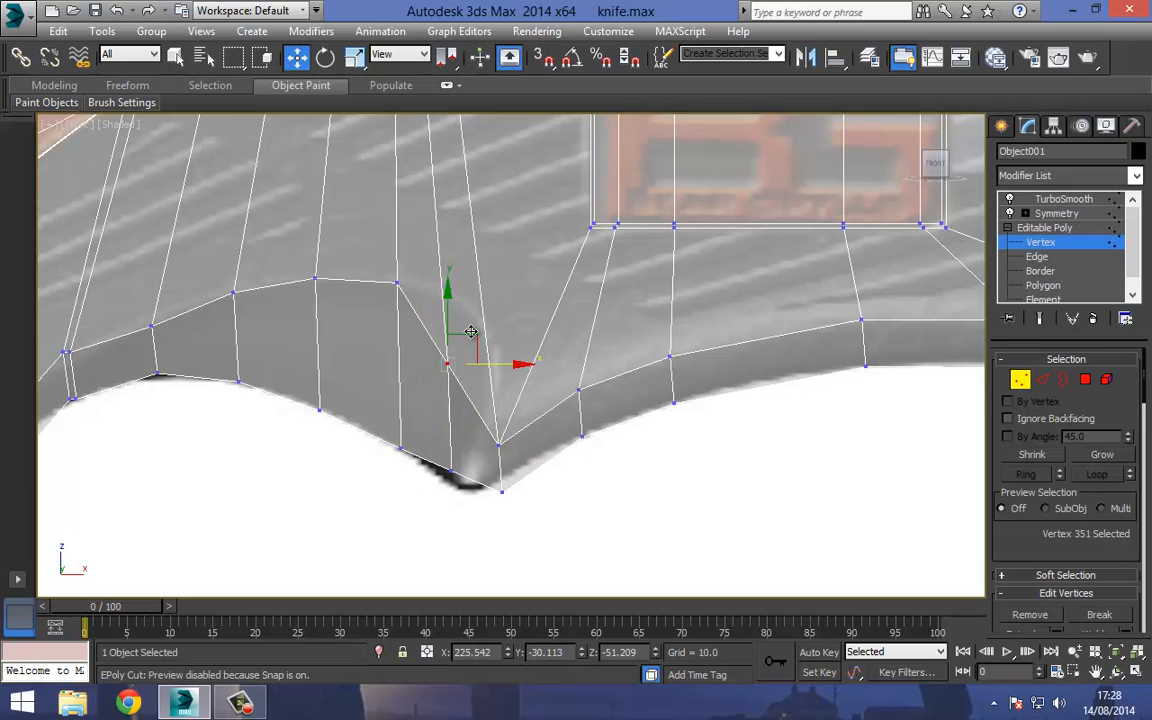
{"action": "left_click_drag", "start_coordinate": [443, 311], "coordinate": [476, 276]}
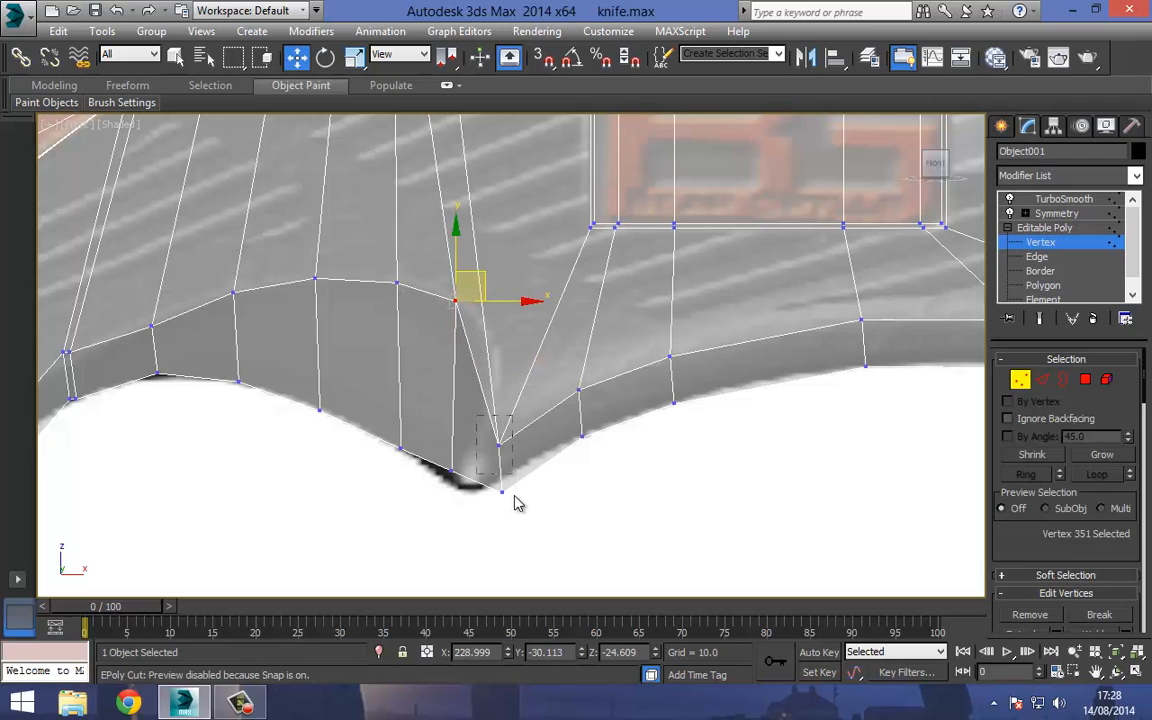
{"action": "left_click_drag", "start_coordinate": [515, 496], "coordinate": [523, 502]}
{"action": "left_click", "coordinate": [499, 446]}
{"action": "left_click_drag", "start_coordinate": [525, 446], "coordinate": [532, 447]}
{"action": "left_click_drag", "start_coordinate": [481, 506], "coordinate": [475, 472]}
Chamfer the edge loop along the recess's inner border, the front tip piece and the rear point by about 1.141.
{"action": "middle_click_drag", "start_coordinate": [334, 420], "coordinate": [350, 458]}
{"action": "scroll", "coordinate": [372, 405], "scroll_direction": "down", "scroll_amount": 3}
{"action": "middle_click_drag", "start_coordinate": [372, 405], "coordinate": [384, 408]}
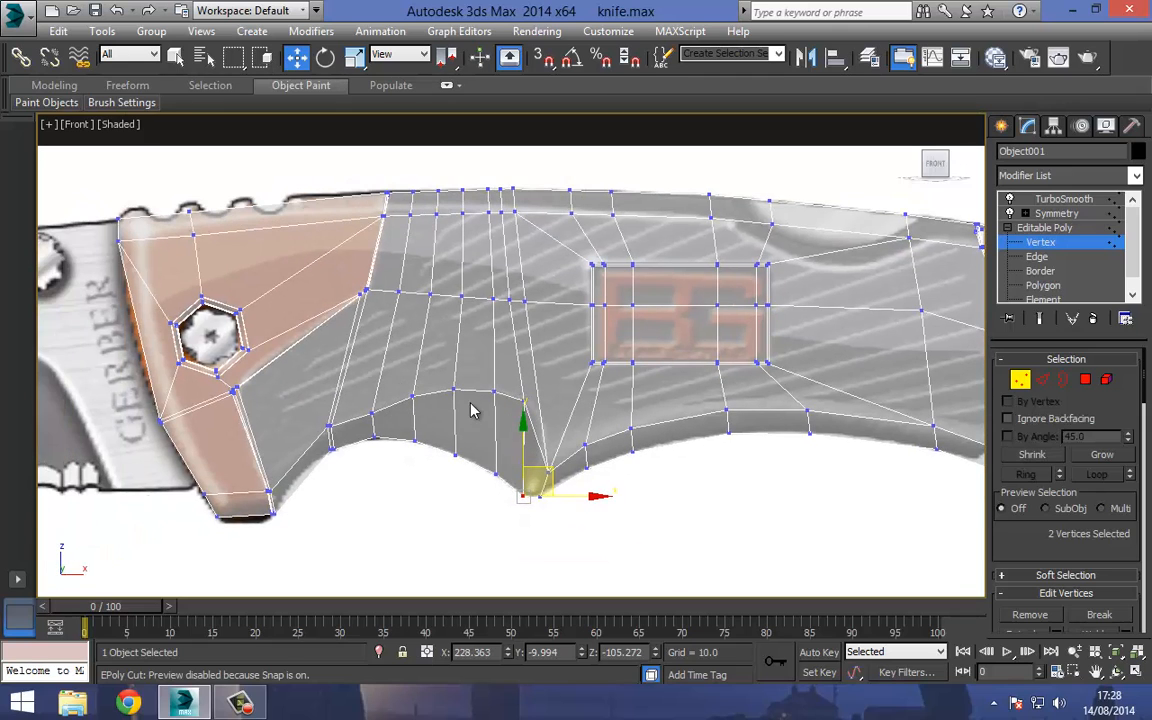
{"action": "scroll", "coordinate": [443, 413], "scroll_direction": "up", "scroll_amount": 2}
{"action": "middle_click_drag", "start_coordinate": [460, 441], "coordinate": [454, 399]}
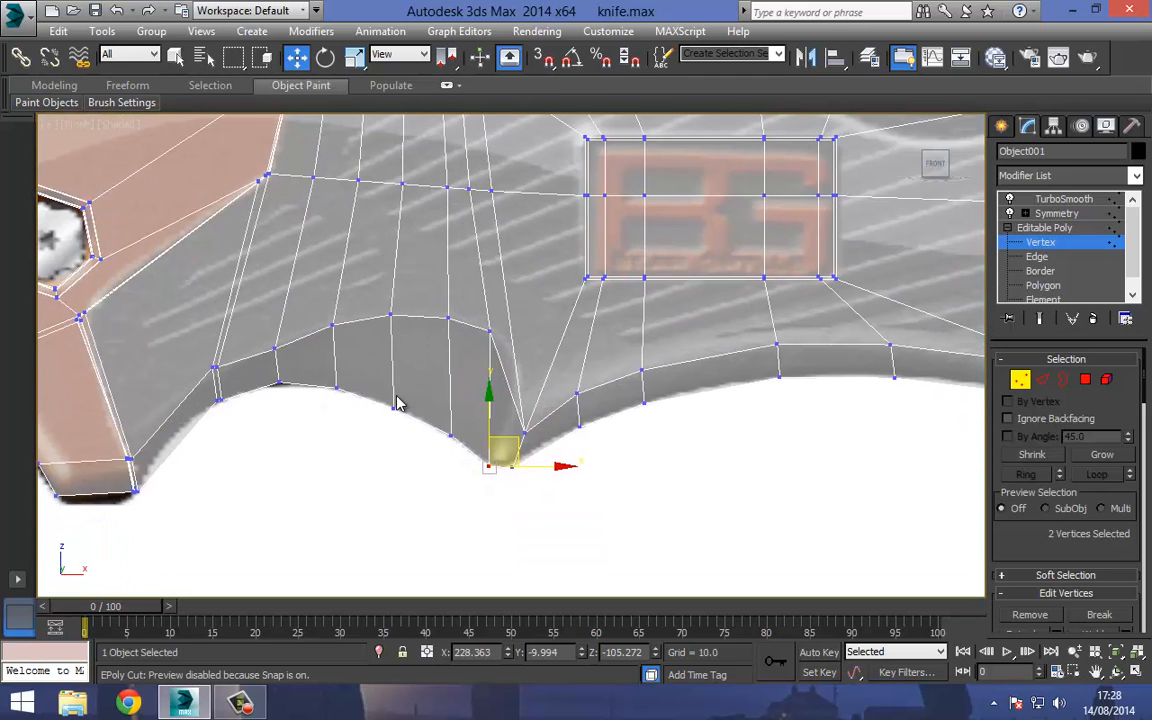
{"action": "left_click", "coordinate": [1044, 380]}
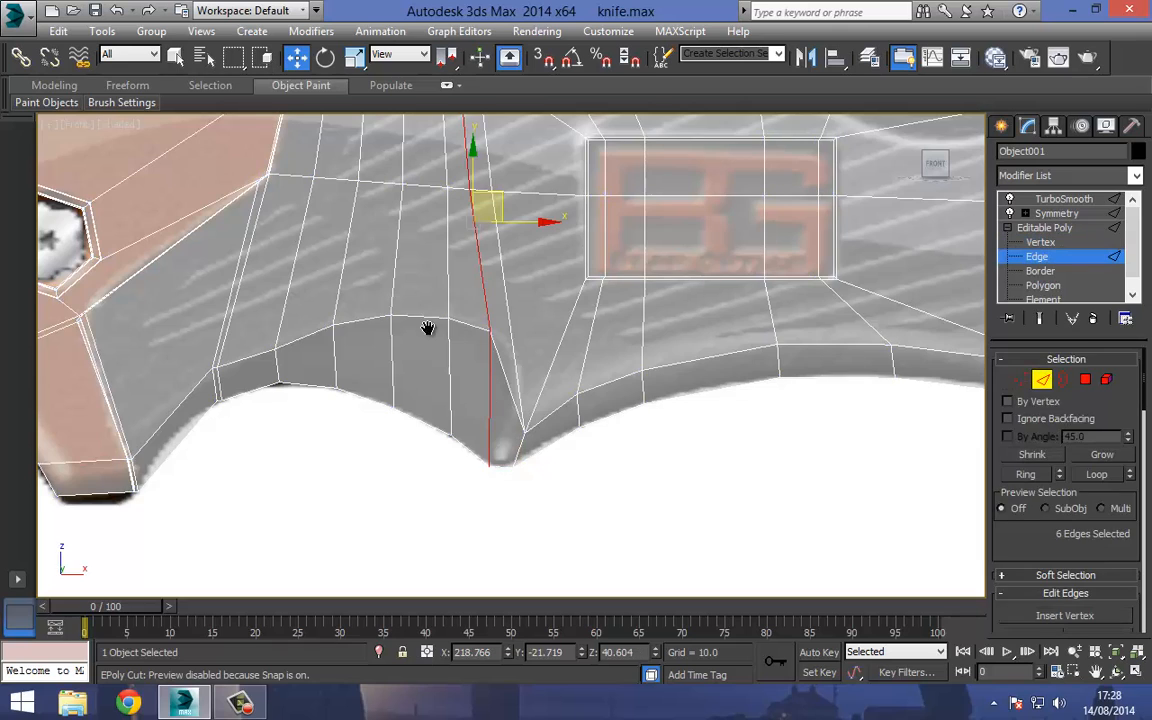
{"action": "scroll", "coordinate": [508, 368], "scroll_direction": "up", "scroll_amount": 3}
{"action": "double_click", "coordinate": [524, 357]}
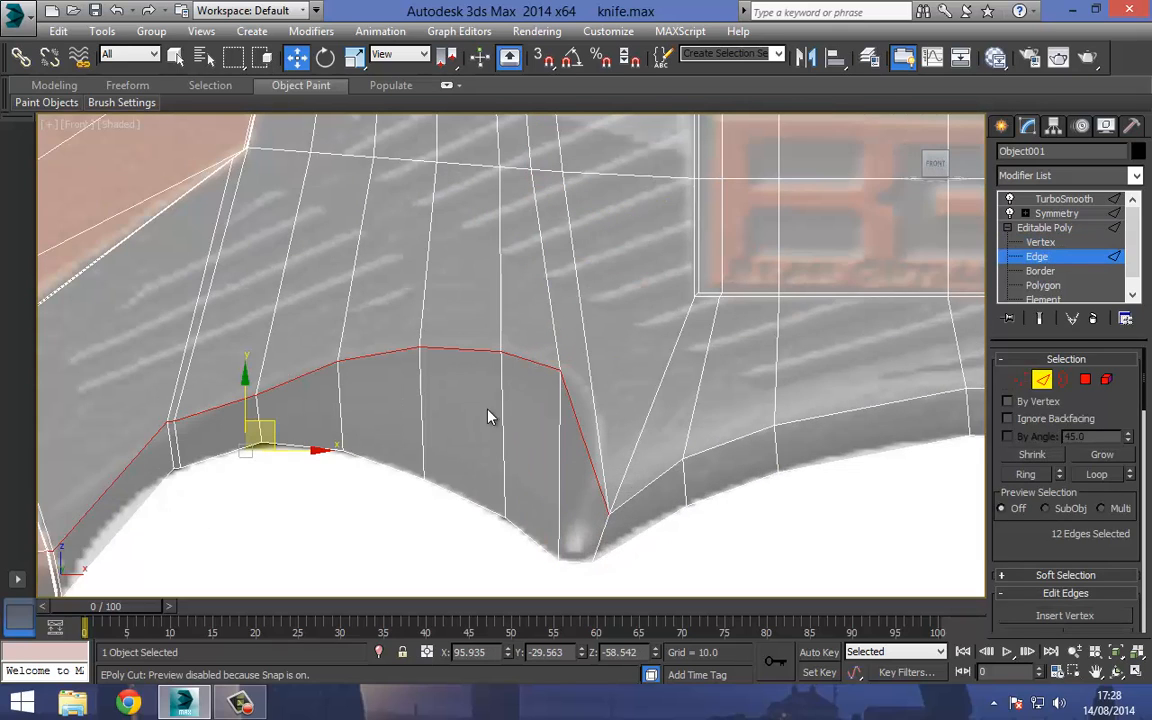
{"action": "middle_click_drag", "start_coordinate": [238, 446], "coordinate": [426, 352]}
{"action": "scroll", "coordinate": [405, 400], "scroll_direction": "up", "scroll_amount": 5}
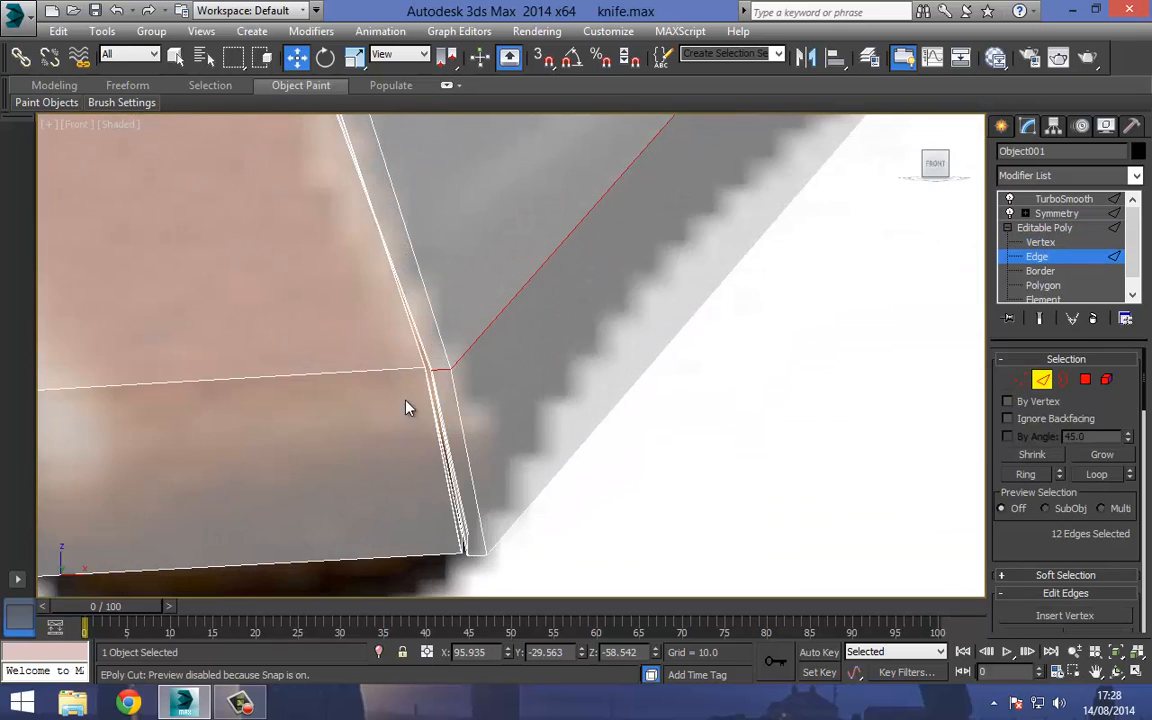
{"action": "scroll", "coordinate": [410, 395], "scroll_direction": "up", "scroll_amount": 4}
{"action": "double_click", "coordinate": [354, 385], "text": "ctrl"}
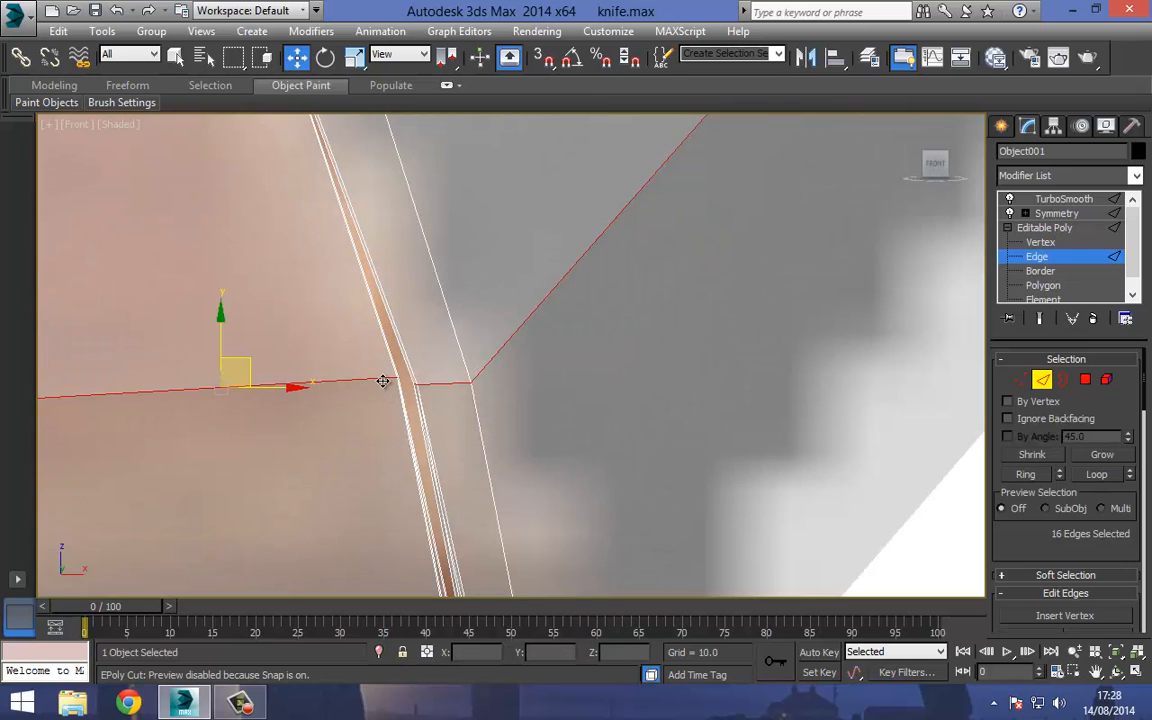
{"action": "middle_click_drag", "start_coordinate": [386, 381], "coordinate": [283, 404]}
{"action": "scroll", "coordinate": [428, 376], "scroll_direction": "down", "scroll_amount": 9}
{"action": "middle_click_drag", "start_coordinate": [832, 322], "coordinate": [178, 414]}
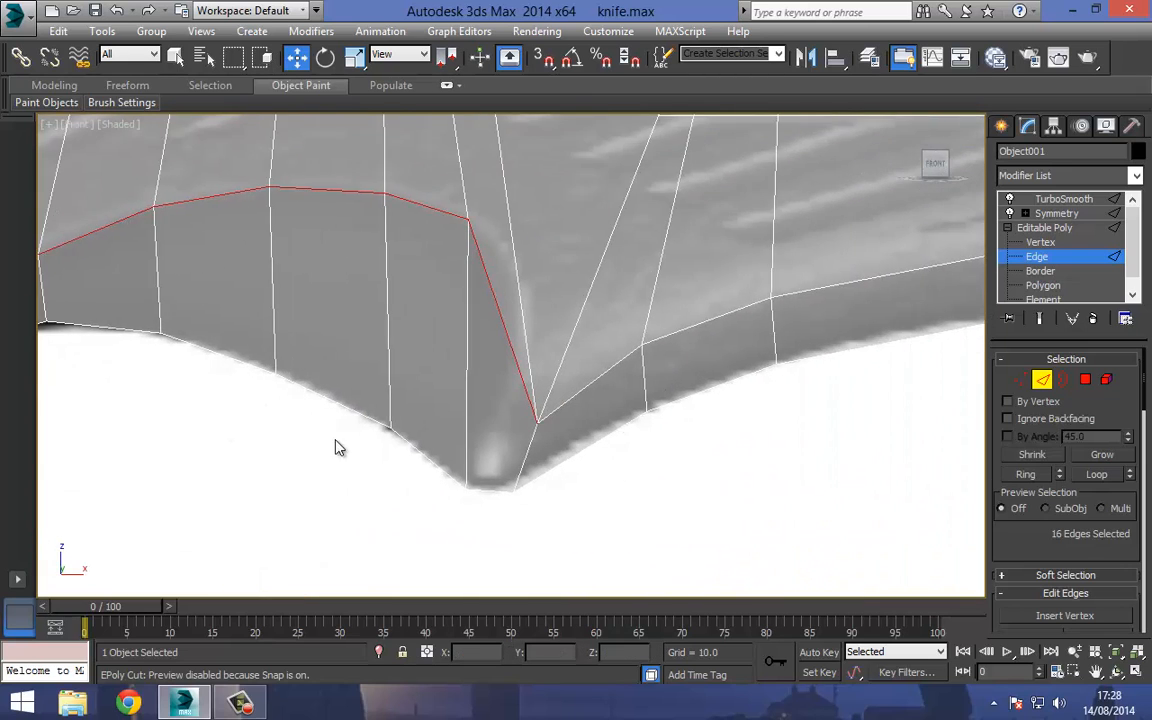
{"action": "middle_click_drag", "start_coordinate": [335, 447], "coordinate": [355, 389]}
{"action": "scroll", "coordinate": [475, 408], "scroll_direction": "up", "scroll_amount": 2}
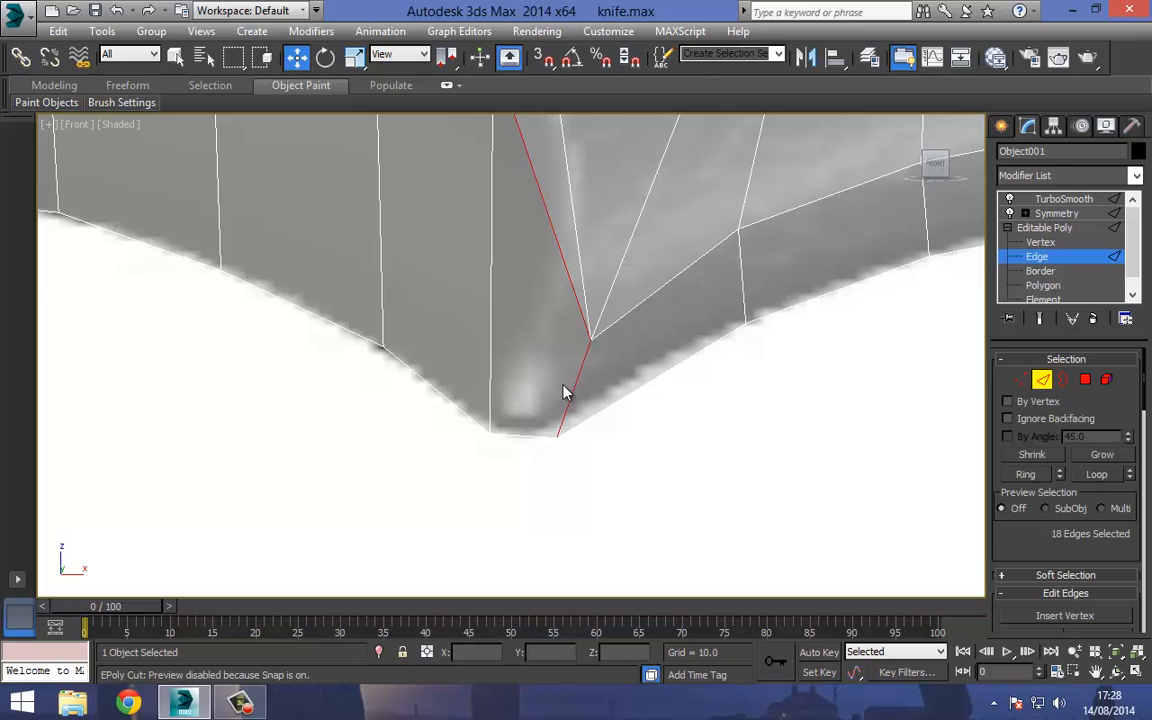
{"action": "middle_click_drag", "start_coordinate": [563, 392], "coordinate": [441, 435]}
{"action": "right_click", "coordinate": [488, 384]}
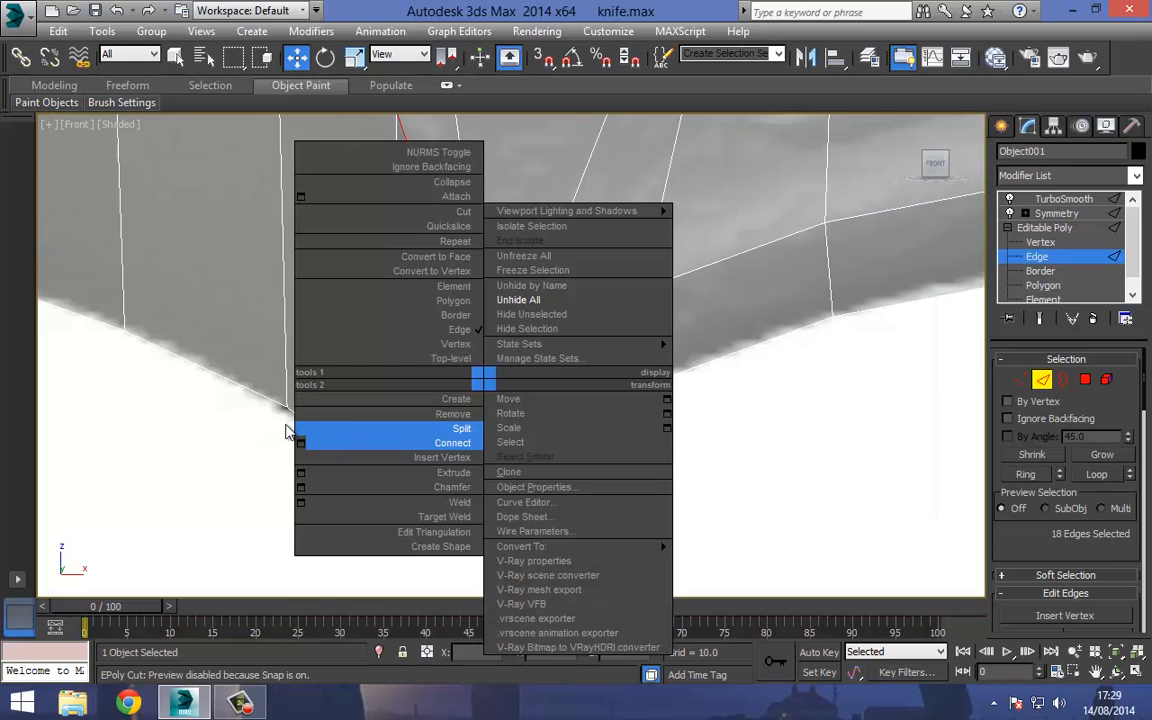
{"action": "left_click", "coordinate": [301, 487]}
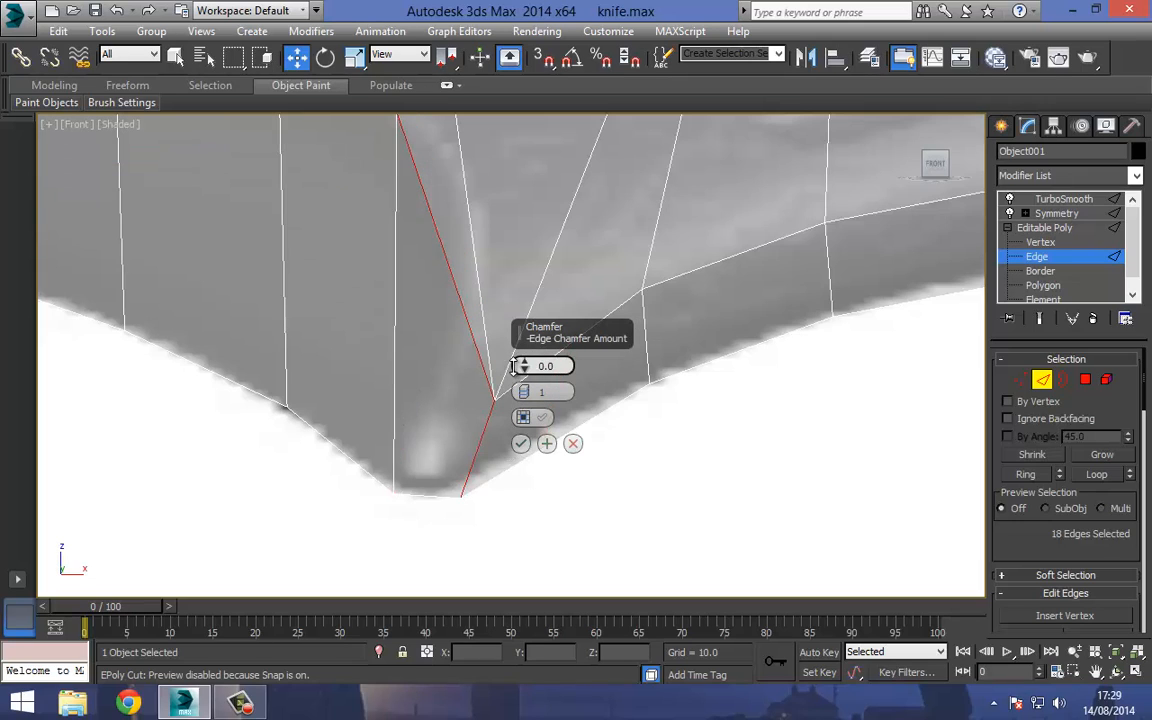
{"action": "left_click_drag", "start_coordinate": [513, 366], "coordinate": [508, 363]}
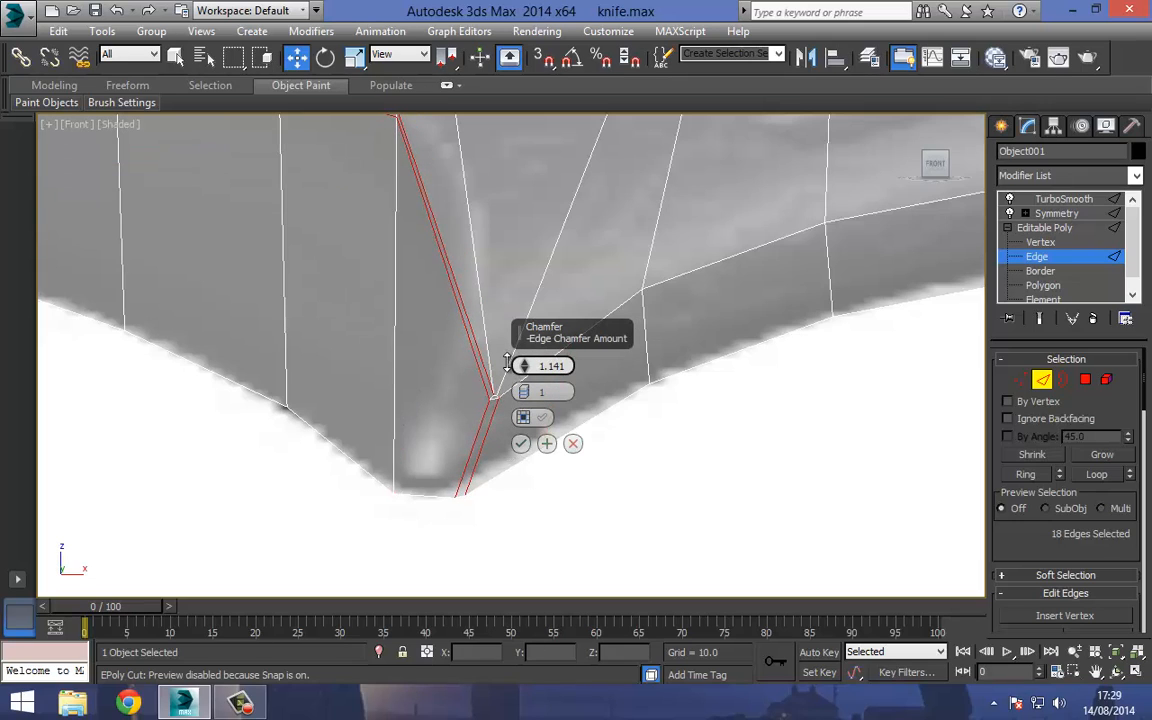
{"action": "left_click", "coordinate": [520, 443]}
Target-weld the two extra vertices at the chamfered corner above the rear point onto the neighbouring upper corner vertex.
{"action": "scroll", "coordinate": [499, 380], "scroll_direction": "up", "scroll_amount": 3}
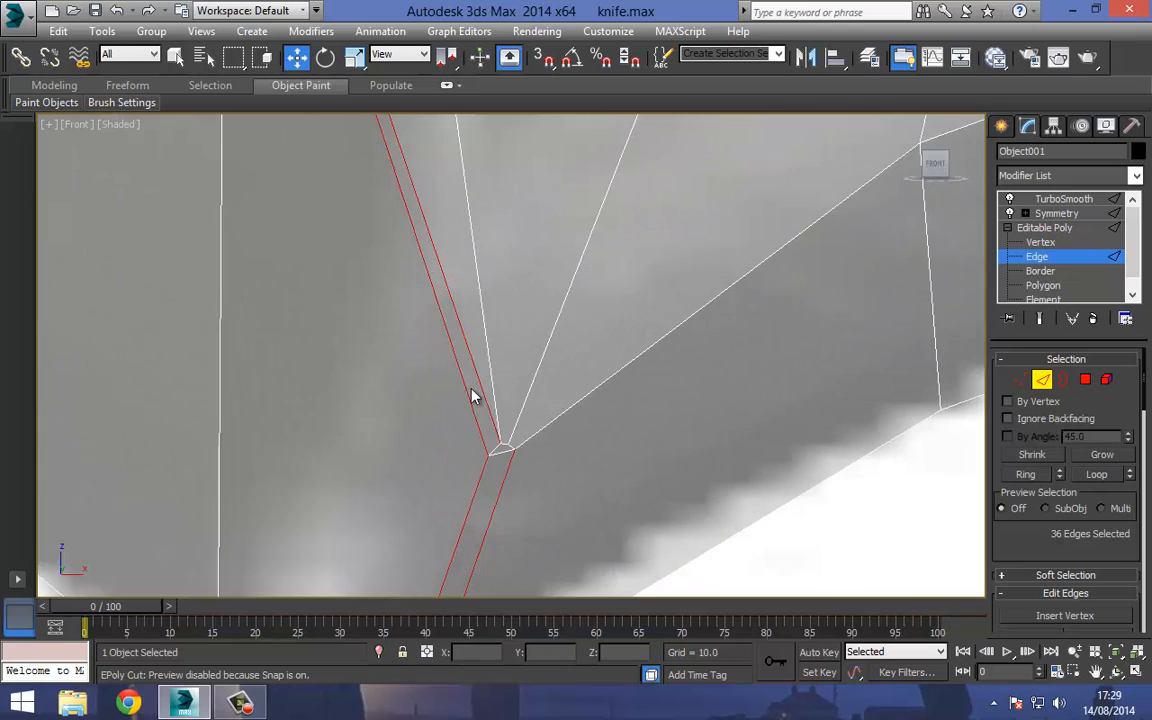
{"action": "scroll", "coordinate": [474, 380], "scroll_direction": "up", "scroll_amount": 2}
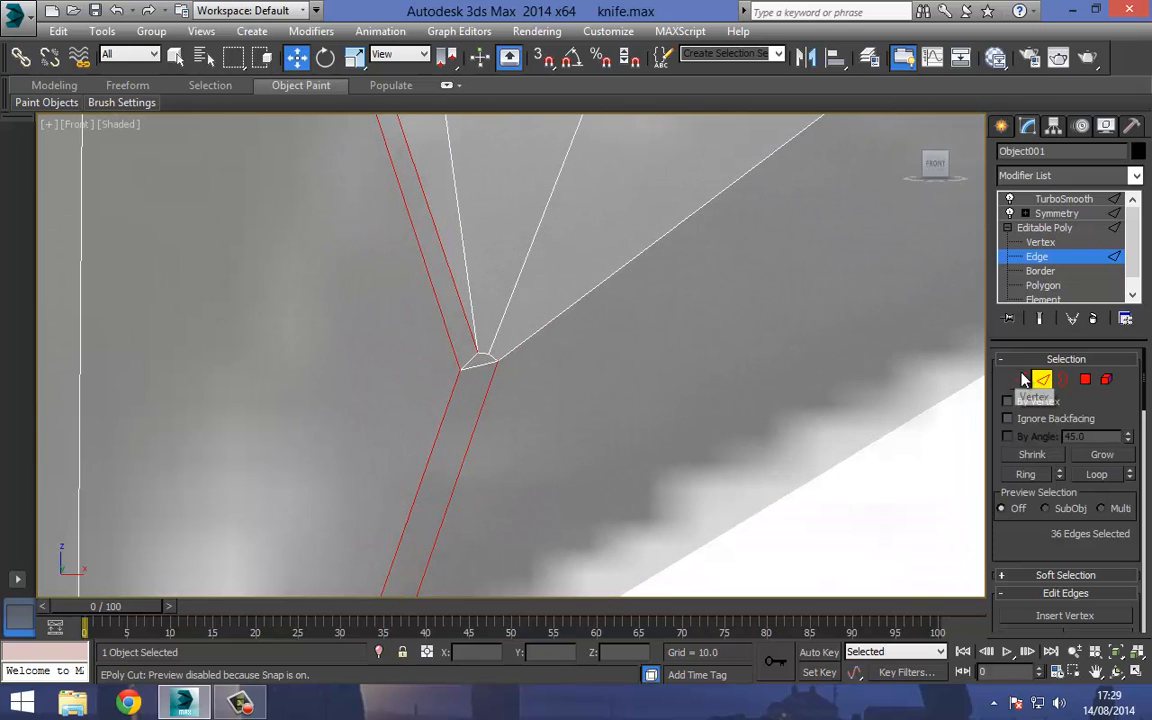
{"action": "key", "text": "1"}
{"action": "scroll", "coordinate": [490, 358], "scroll_direction": "up", "scroll_amount": 2}
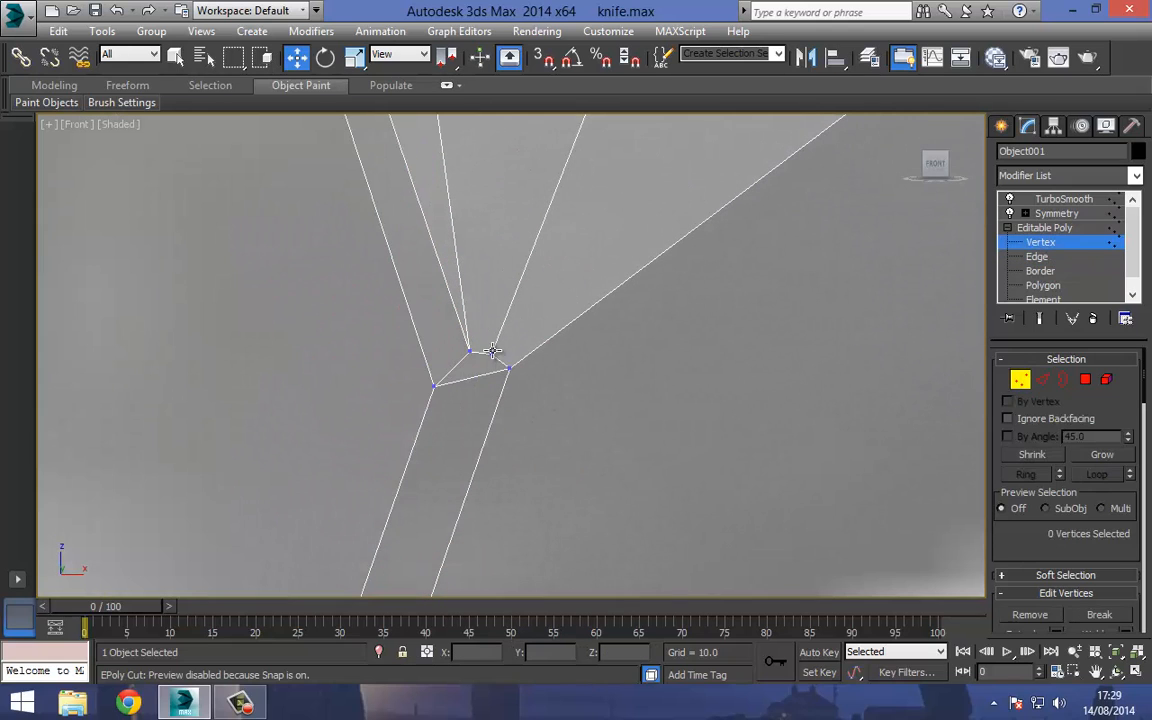
{"action": "left_click", "coordinate": [492, 352]}
{"action": "right_click", "coordinate": [490, 350]}
{"action": "left_click", "coordinate": [432, 473]}
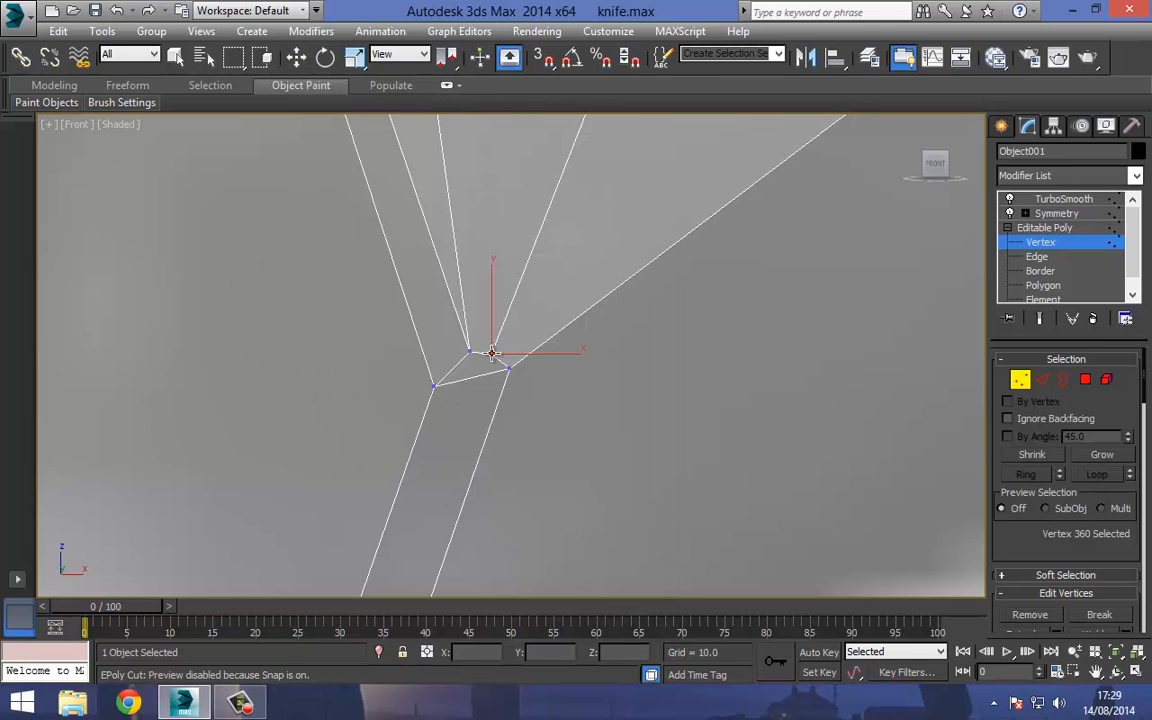
{"action": "left_click", "coordinate": [469, 353]}
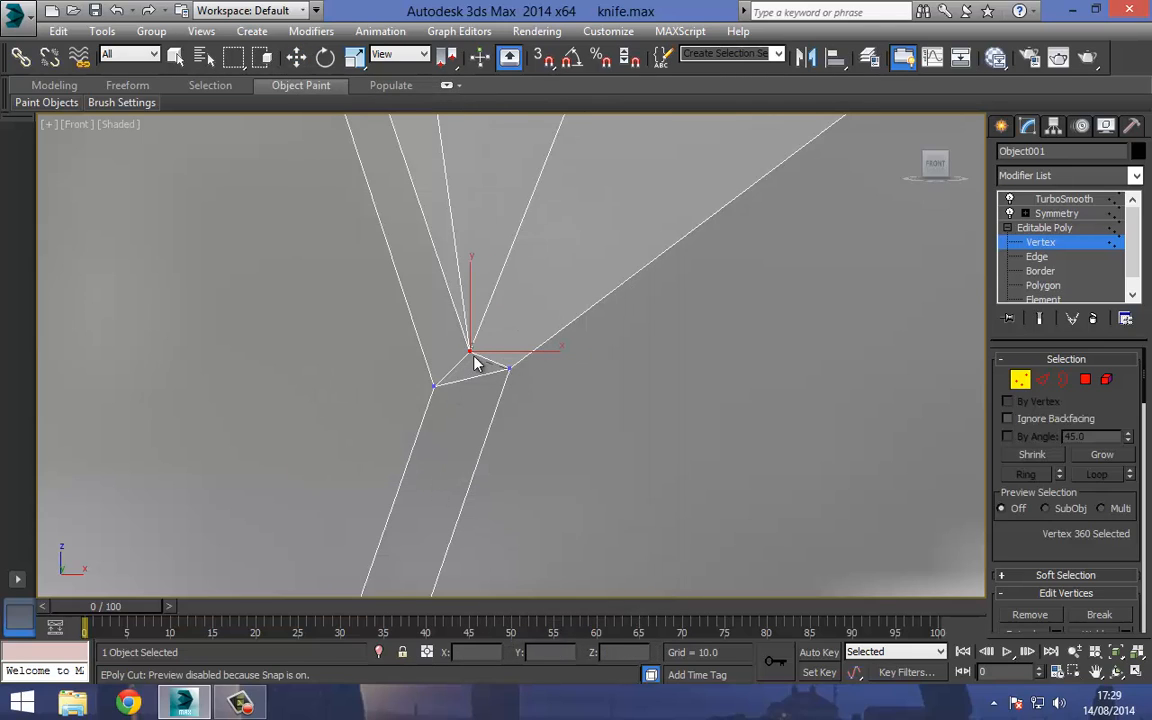
{"action": "left_click", "coordinate": [508, 368]}
{"action": "left_click", "coordinate": [467, 349]}
{"action": "left_click", "coordinate": [294, 62]}
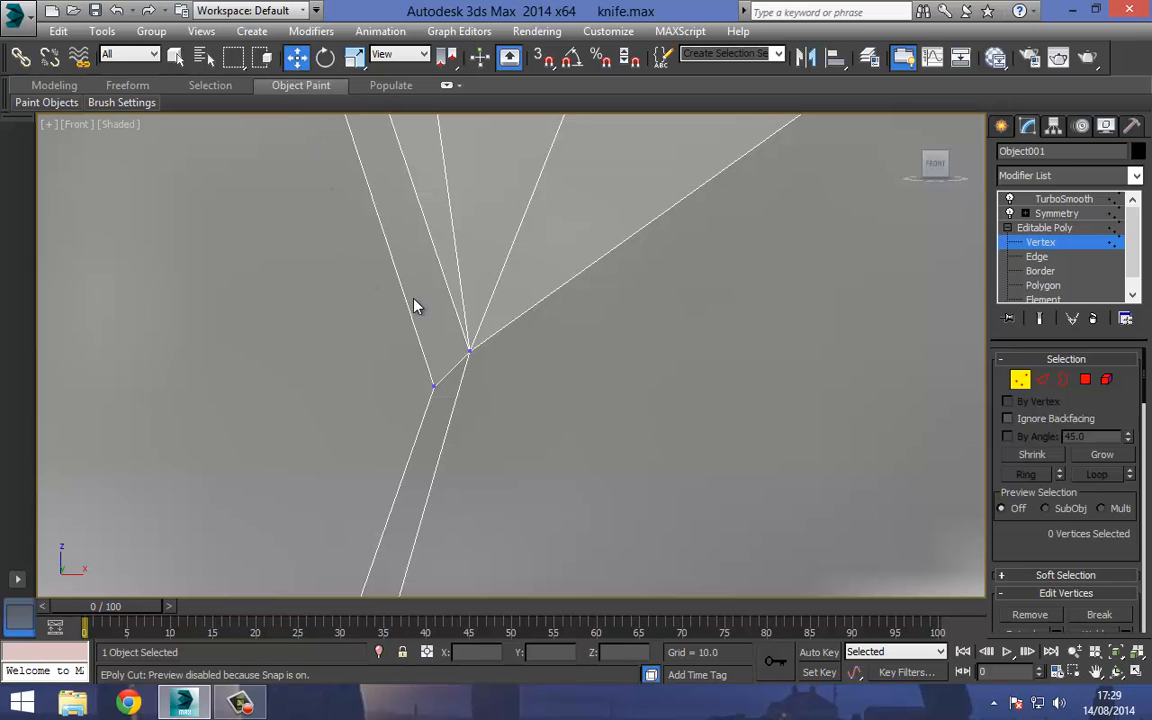
Move the welded corner vertex slightly down and toward the back of the handle.
{"action": "left_click_drag", "start_coordinate": [479, 371], "coordinate": [480, 370]}
{"action": "left_click_drag", "start_coordinate": [494, 322], "coordinate": [508, 349]}
{"action": "scroll", "coordinate": [440, 206], "scroll_direction": "down", "scroll_amount": 3}
{"action": "middle_click_drag", "start_coordinate": [440, 206], "coordinate": [441, 317]}
{"action": "scroll", "coordinate": [443, 255], "scroll_direction": "down", "scroll_amount": 10}
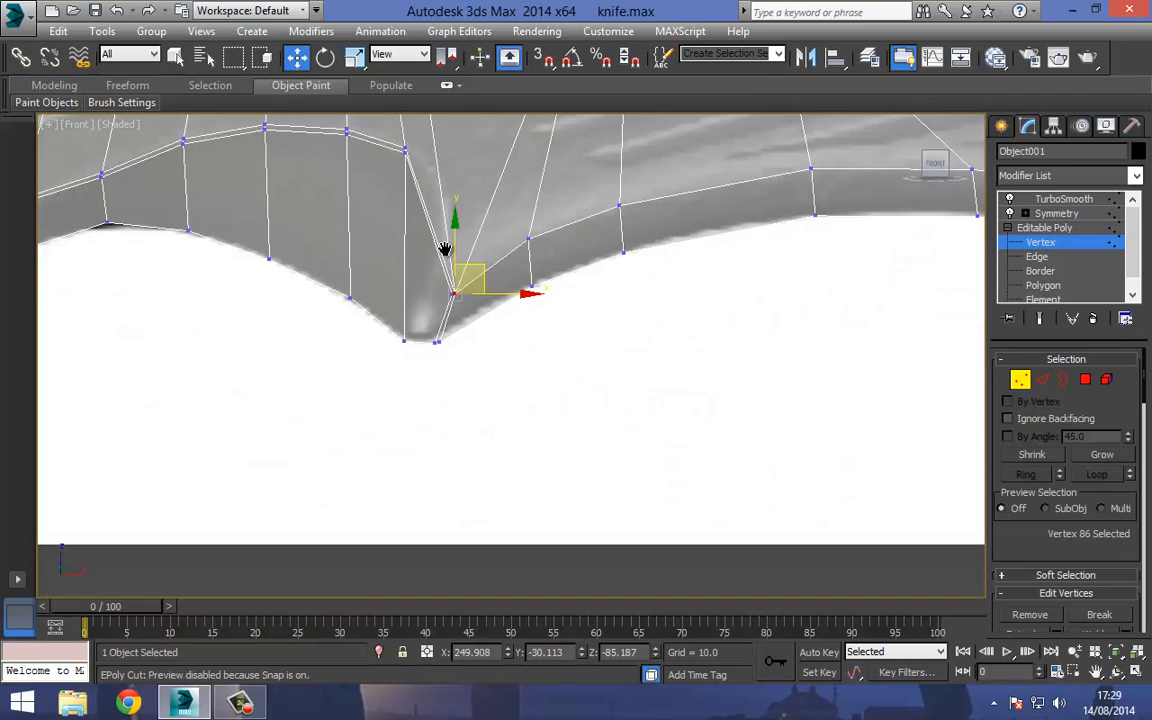
Inspect the TurboSmoothed handle's finger recess and rear point in the front and perspective views.
{"action": "middle_click_drag", "start_coordinate": [445, 249], "coordinate": [461, 360]}
{"action": "left_click", "coordinate": [1047, 227]}
{"action": "left_click", "coordinate": [1057, 199]}
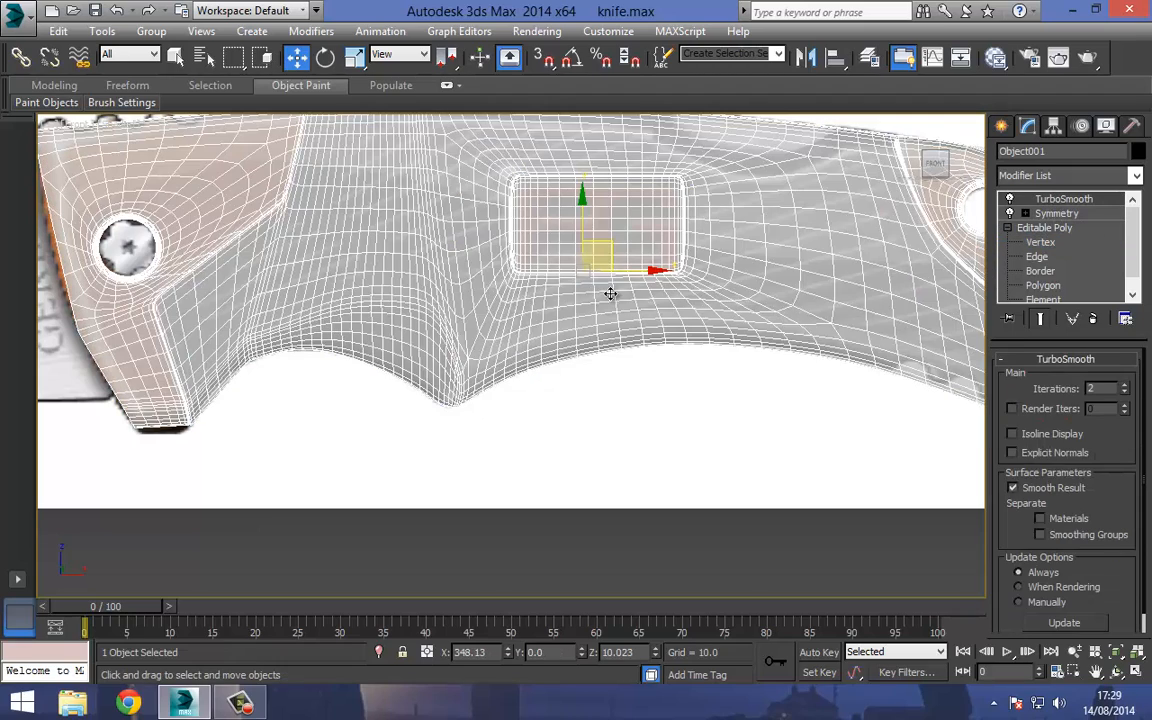
{"action": "left_click", "coordinate": [385, 467]}
{"action": "middle_click_drag", "start_coordinate": [356, 424], "coordinate": [397, 480]}
{"action": "left_click", "coordinate": [408, 371]}
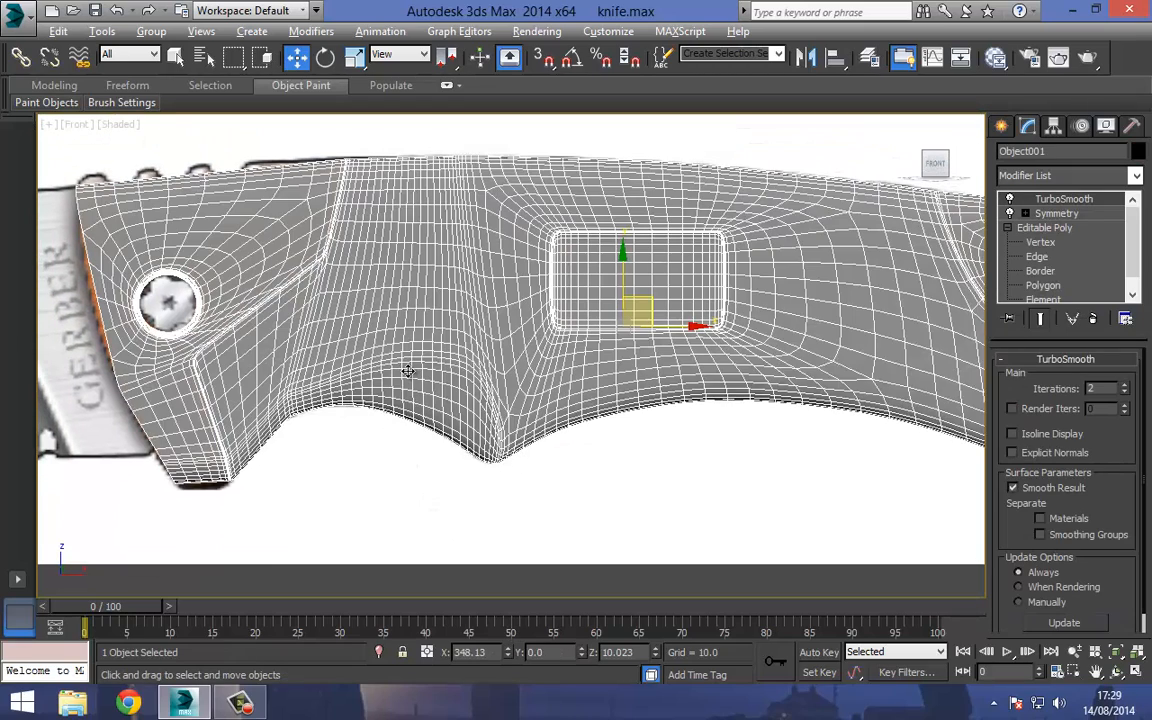
{"action": "scroll", "coordinate": [420, 462], "scroll_direction": "down", "scroll_amount": 8}
{"action": "left_click", "coordinate": [422, 500]}
{"action": "scroll", "coordinate": [385, 435], "scroll_direction": "up", "scroll_amount": 2}
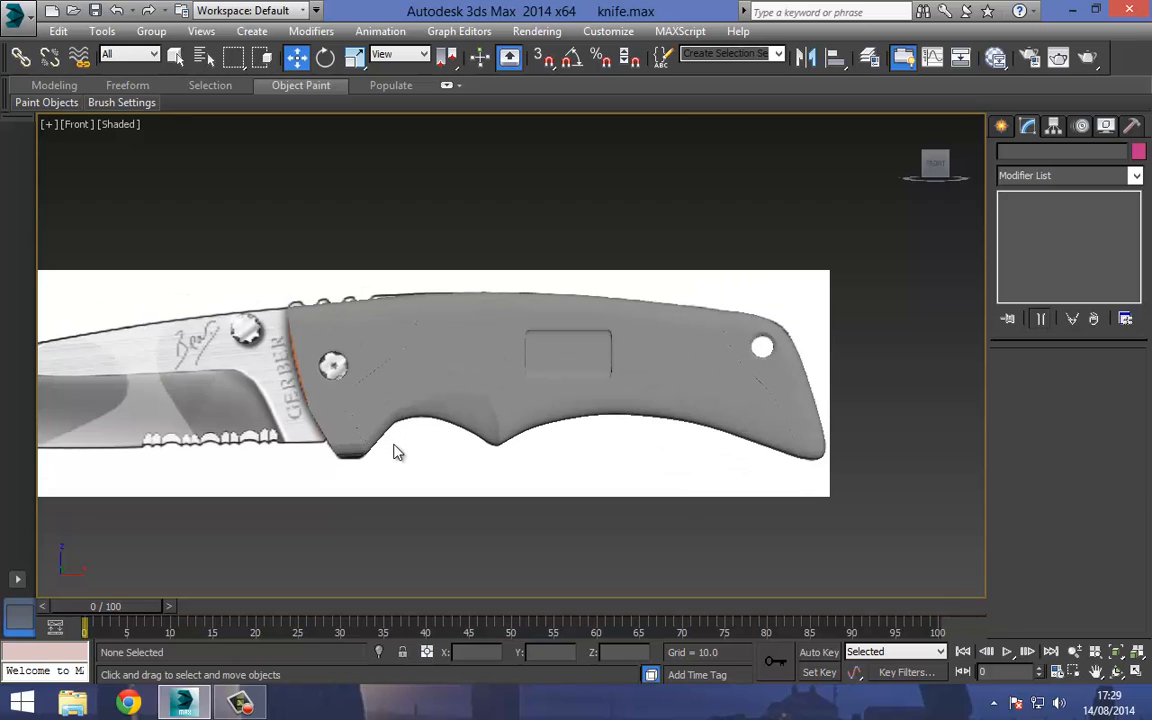
{"action": "key", "text": "p"}
{"action": "middle_click_drag", "start_coordinate": [397, 421], "coordinate": [358, 385]}
{"action": "middle_click_drag", "start_coordinate": [414, 458], "coordinate": [484, 308], "text": "alt"}
{"action": "scroll", "coordinate": [392, 411], "scroll_direction": "up", "scroll_amount": 3}
{"action": "scroll", "coordinate": [484, 308], "scroll_direction": "up", "scroll_amount": 3}
{"action": "middle_click_drag", "start_coordinate": [412, 350], "coordinate": [438, 326], "text": "alt"}
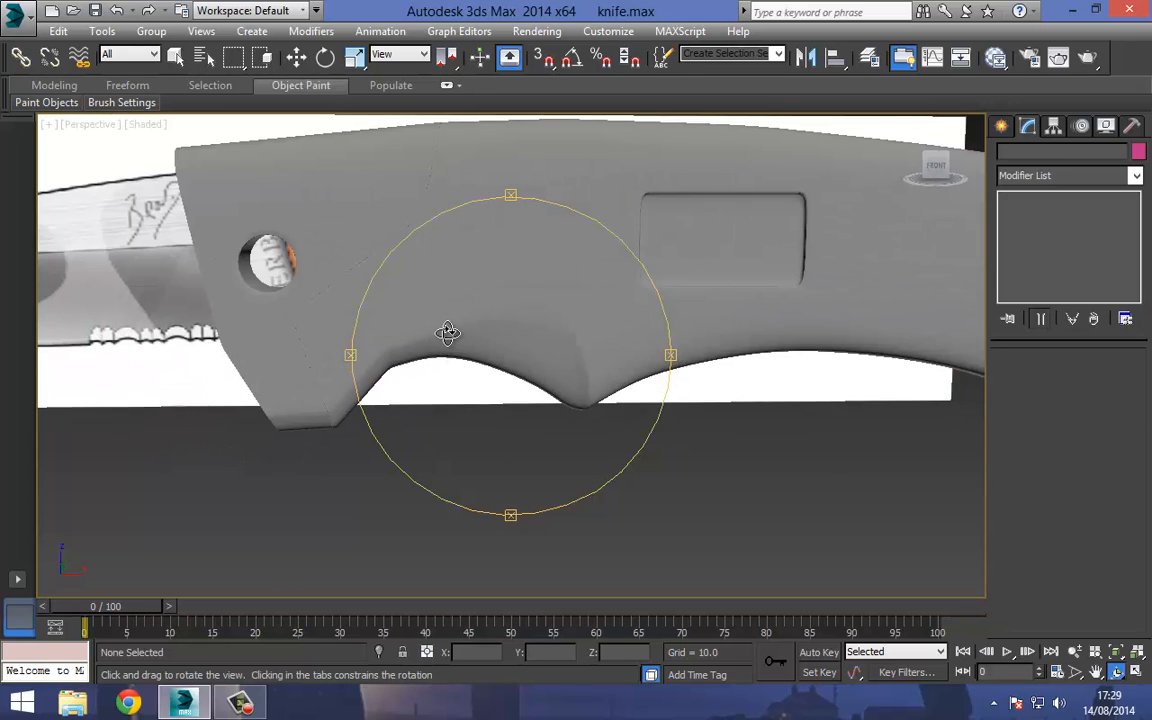
{"action": "key", "text": "f"}
{"action": "scroll", "coordinate": [427, 375], "scroll_direction": "up", "scroll_amount": 6}
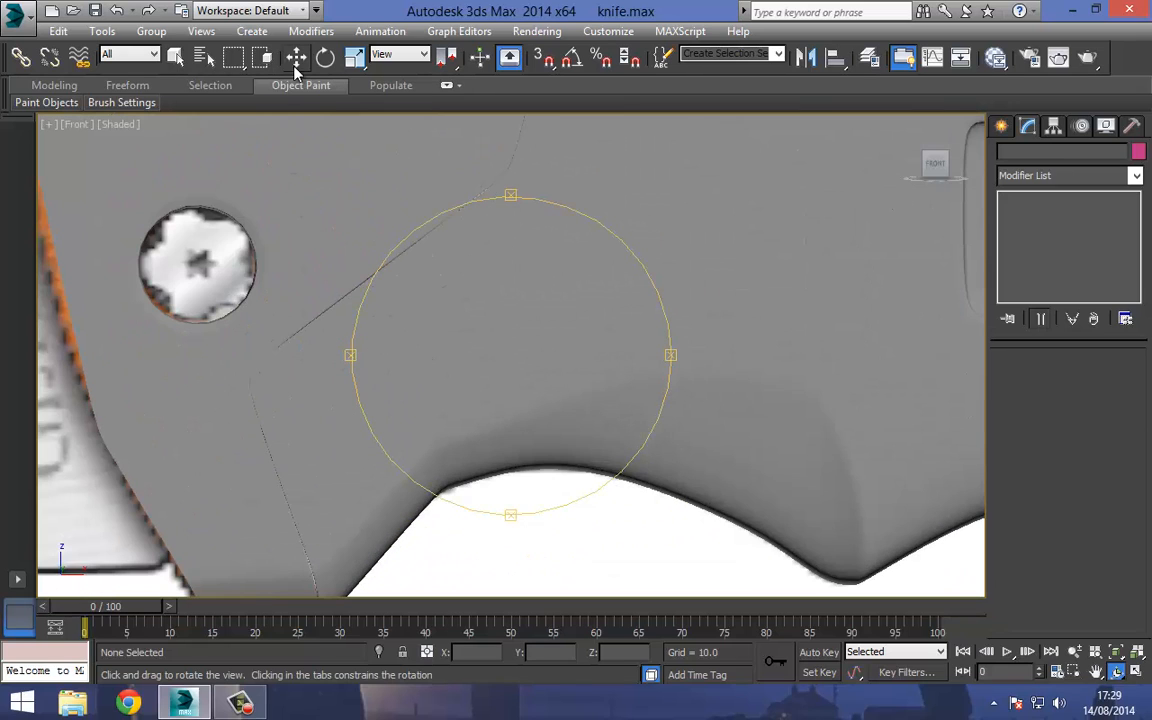
Move the two vertices near the front end of the finger recess's lower outline slightly down to meet the reference edge.
{"action": "left_click", "coordinate": [296, 59]}
{"action": "left_click", "coordinate": [493, 405]}
{"action": "middle_click_drag", "start_coordinate": [493, 428], "coordinate": [504, 385]}
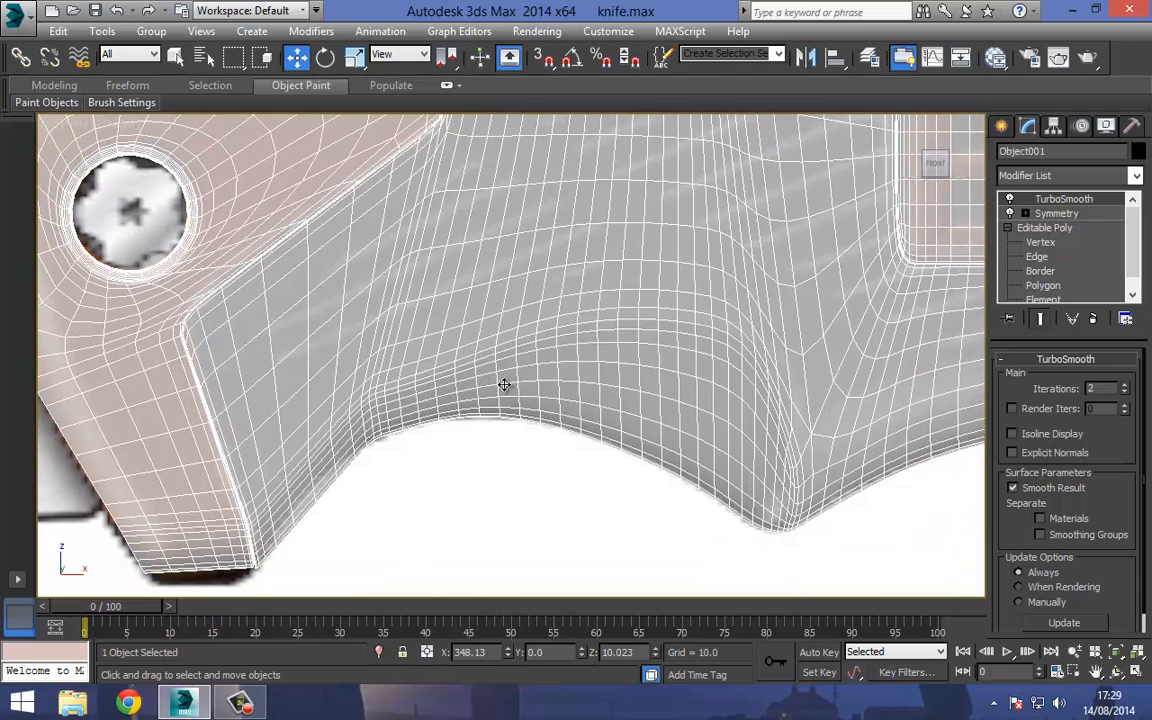
{"action": "left_click", "coordinate": [1040, 242]}
{"action": "scroll", "coordinate": [463, 296], "scroll_direction": "up", "scroll_amount": 3}
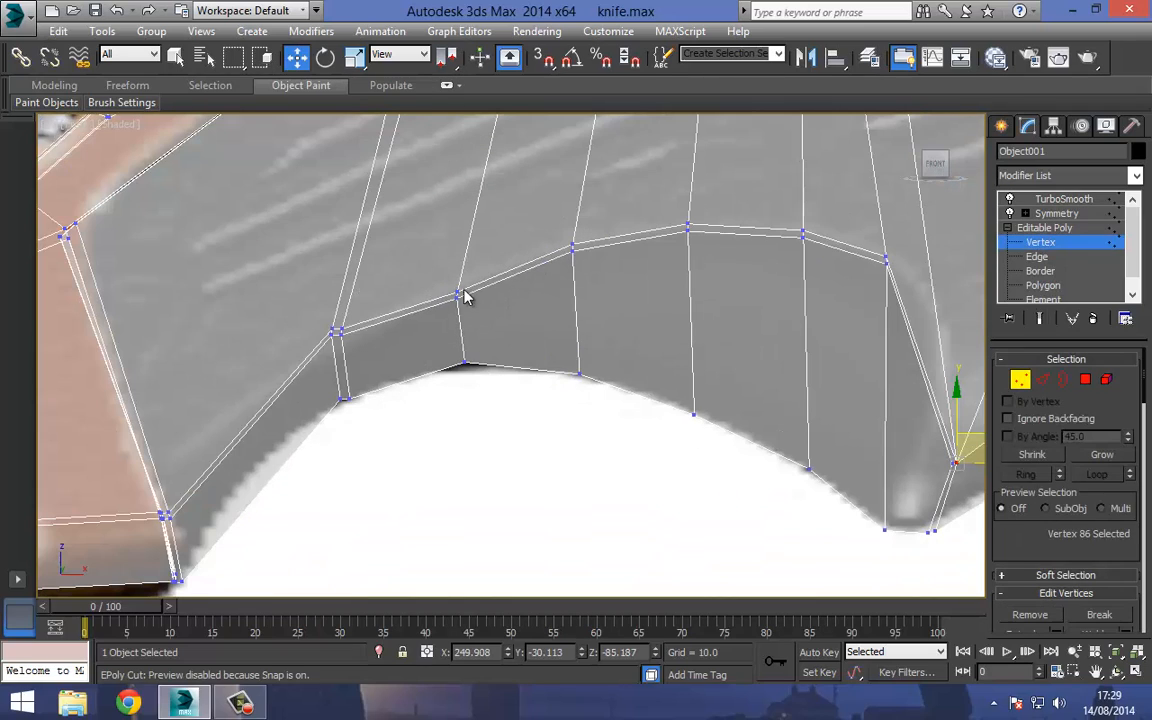
{"action": "left_click", "coordinate": [463, 314]}
{"action": "left_click_drag", "start_coordinate": [490, 392], "coordinate": [490, 390]}
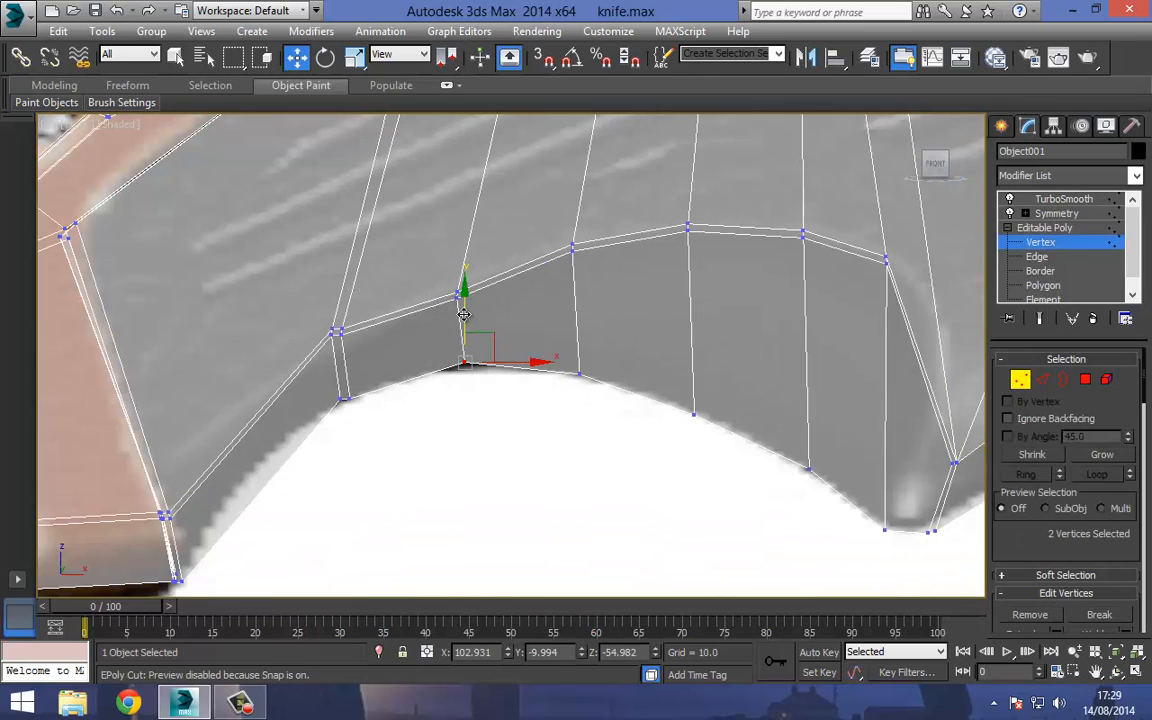
Move the rear of the two closely spaced vertex columns at the recess's front bend toward the back and slightly up along the reference curve.
{"action": "scroll", "coordinate": [360, 340], "scroll_direction": "down", "scroll_amount": 2}
{"action": "middle_click_drag", "start_coordinate": [352, 345], "coordinate": [316, 473]}
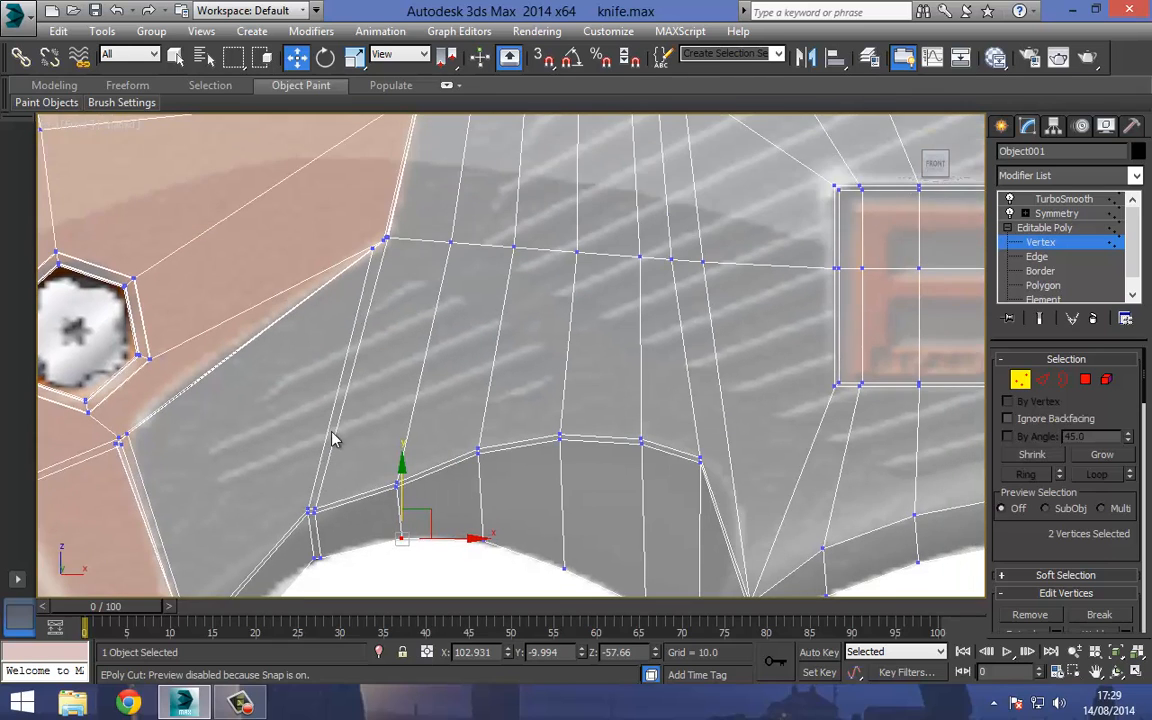
{"action": "middle_click_drag", "start_coordinate": [333, 382], "coordinate": [366, 281]}
{"action": "scroll", "coordinate": [346, 459], "scroll_direction": "up", "scroll_amount": 2}
{"action": "scroll", "coordinate": [334, 395], "scroll_direction": "up", "scroll_amount": 2}
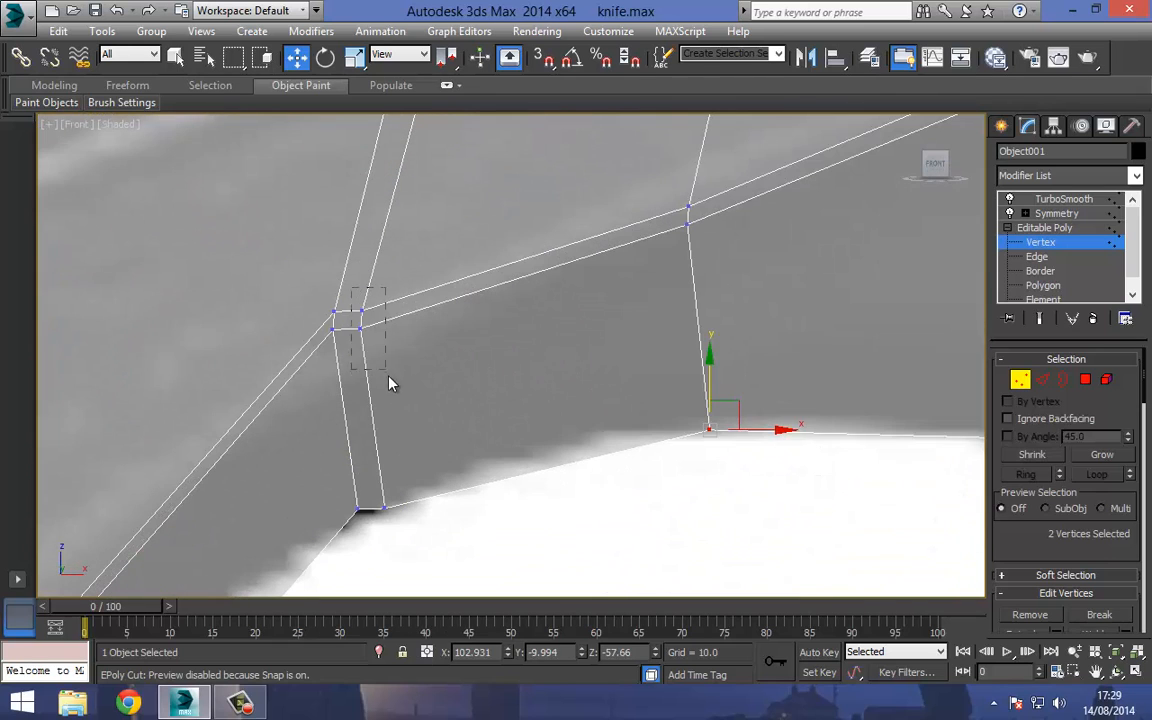
{"action": "left_click_drag", "start_coordinate": [390, 383], "coordinate": [390, 385]}
{"action": "scroll", "coordinate": [414, 463], "scroll_direction": "down", "scroll_amount": 2}
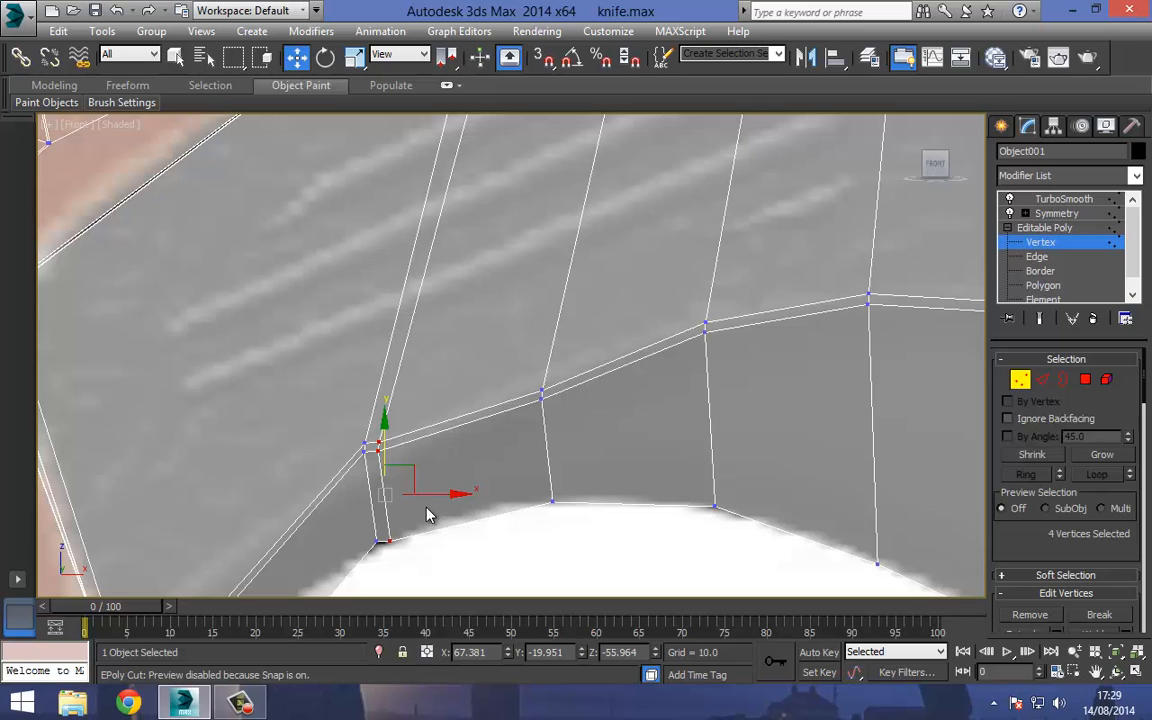
{"action": "left_click_drag", "start_coordinate": [425, 497], "coordinate": [443, 416]}
Move the front column's four vertices at the recess's front bend down and toward the front tip to follow the reference outline.
{"action": "left_click_drag", "start_coordinate": [324, 430], "coordinate": [402, 554]}
{"action": "scroll", "coordinate": [401, 308], "scroll_direction": "down", "scroll_amount": 2}
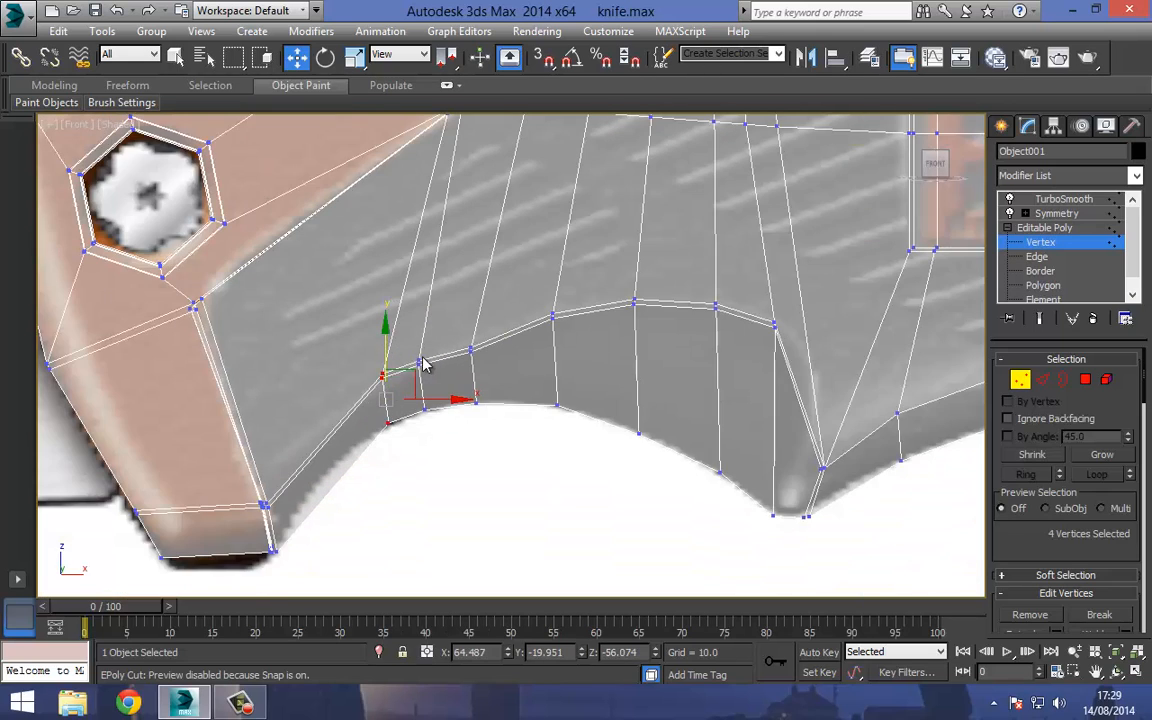
{"action": "left_click_drag", "start_coordinate": [418, 368], "coordinate": [385, 407]}
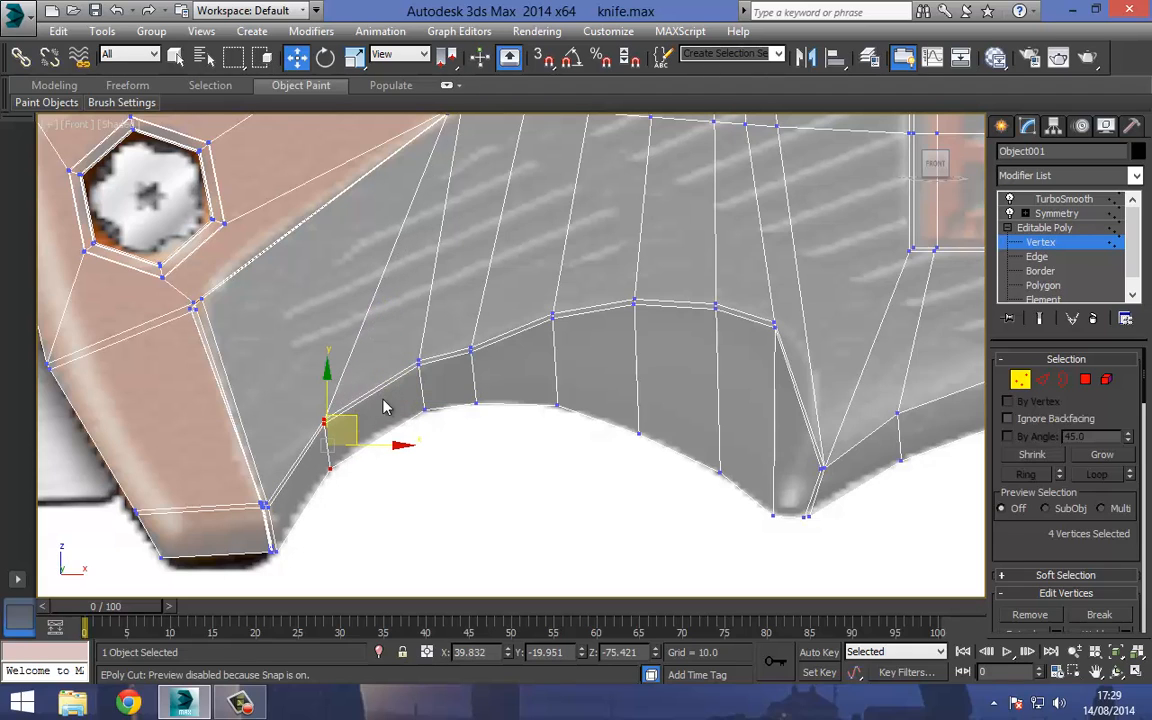
Raise the next column's two vertices on the recess's upper border slightly to even out the border's curve.
{"action": "left_click_drag", "start_coordinate": [495, 381], "coordinate": [495, 381]}
{"action": "scroll", "coordinate": [468, 328], "scroll_direction": "up", "scroll_amount": 2}
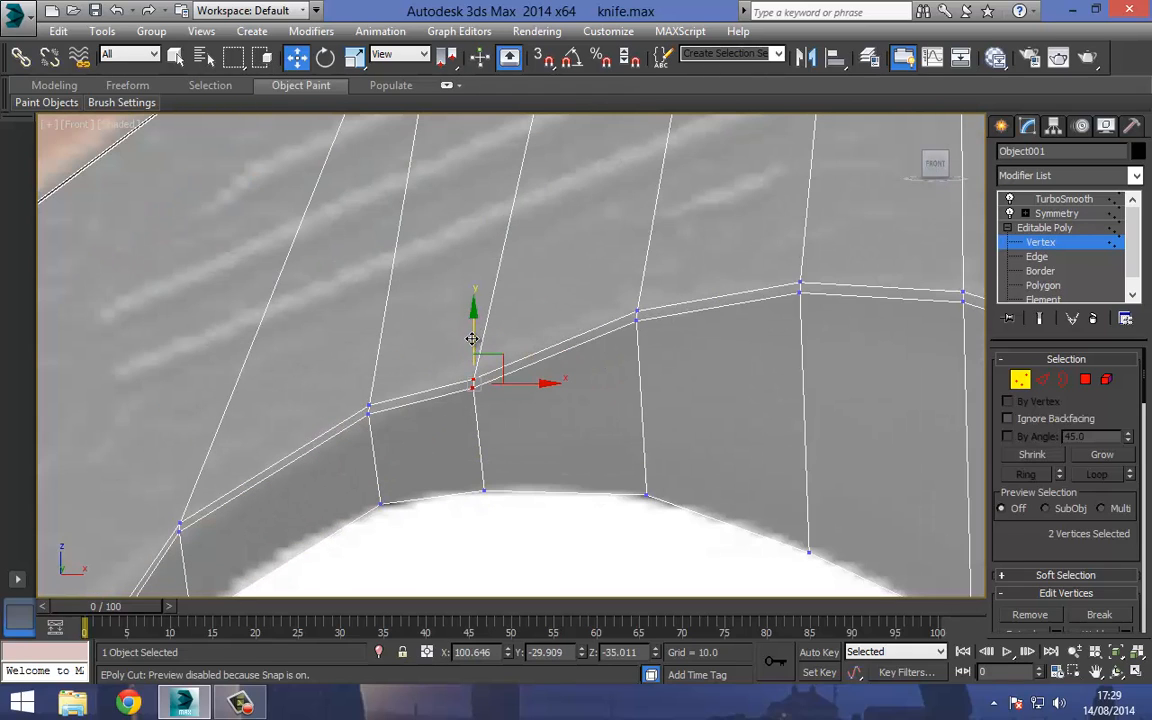
{"action": "left_click_drag", "start_coordinate": [468, 321], "coordinate": [470, 318]}
{"action": "middle_click_drag", "start_coordinate": [408, 447], "coordinate": [447, 375]}
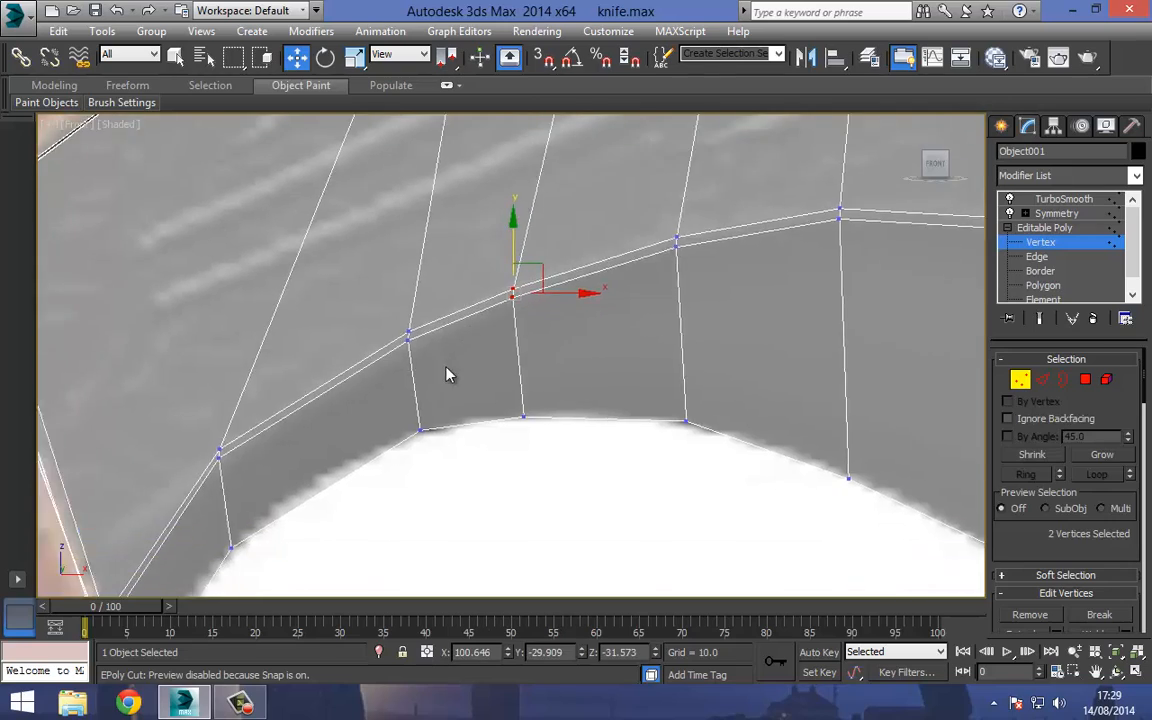
{"action": "scroll", "coordinate": [447, 375], "scroll_direction": "down", "scroll_amount": 1}
{"action": "middle_click_drag", "start_coordinate": [478, 334], "coordinate": [426, 459]}
{"action": "scroll", "coordinate": [426, 459], "scroll_direction": "down", "scroll_amount": 2}
Examine the reshaped finger recess on the TurboSmoothed handle from the front and at an angle in perspective.
{"action": "left_click", "coordinate": [1040, 230]}
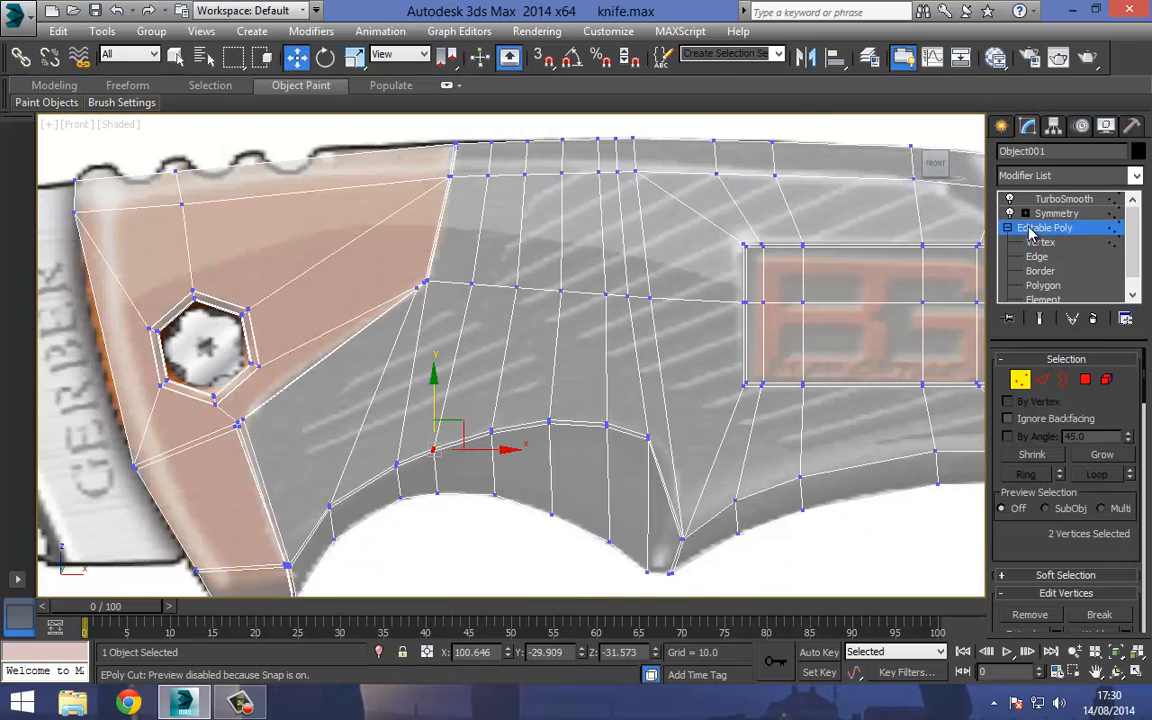
{"action": "left_click", "coordinate": [1041, 200]}
{"action": "scroll", "coordinate": [440, 452], "scroll_direction": "down", "scroll_amount": 2}
{"action": "scroll", "coordinate": [440, 452], "scroll_direction": "down", "scroll_amount": 2}
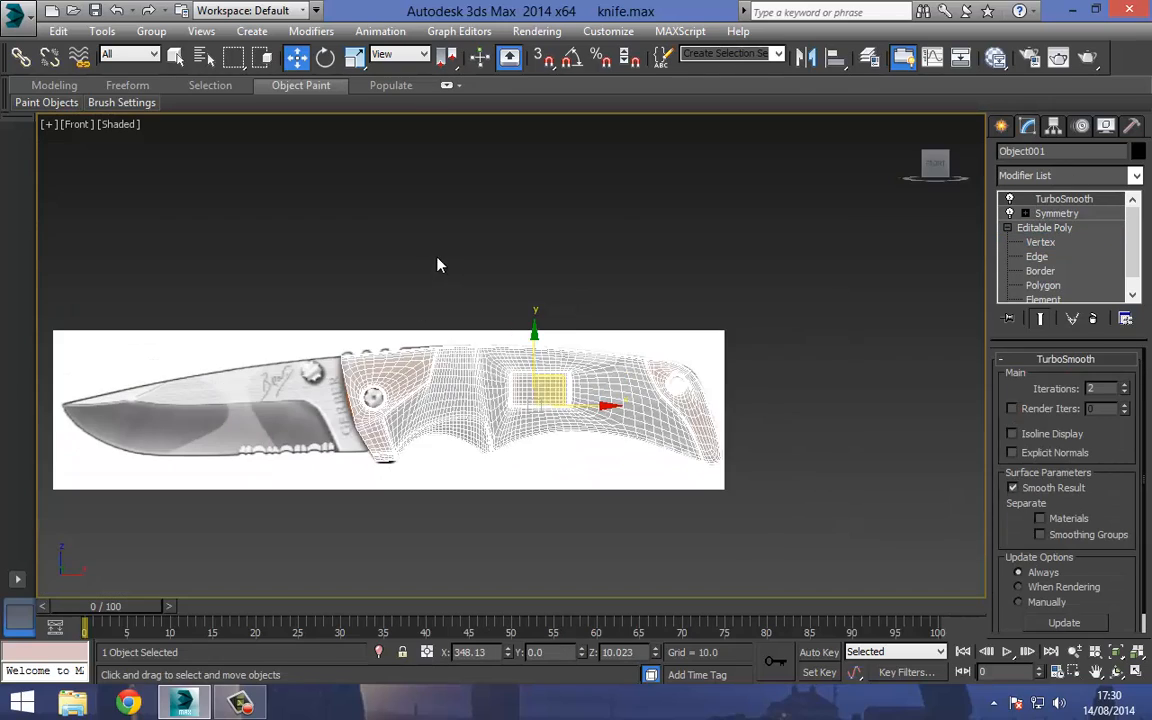
{"action": "left_click", "coordinate": [437, 262]}
{"action": "left_click", "coordinate": [483, 406]}
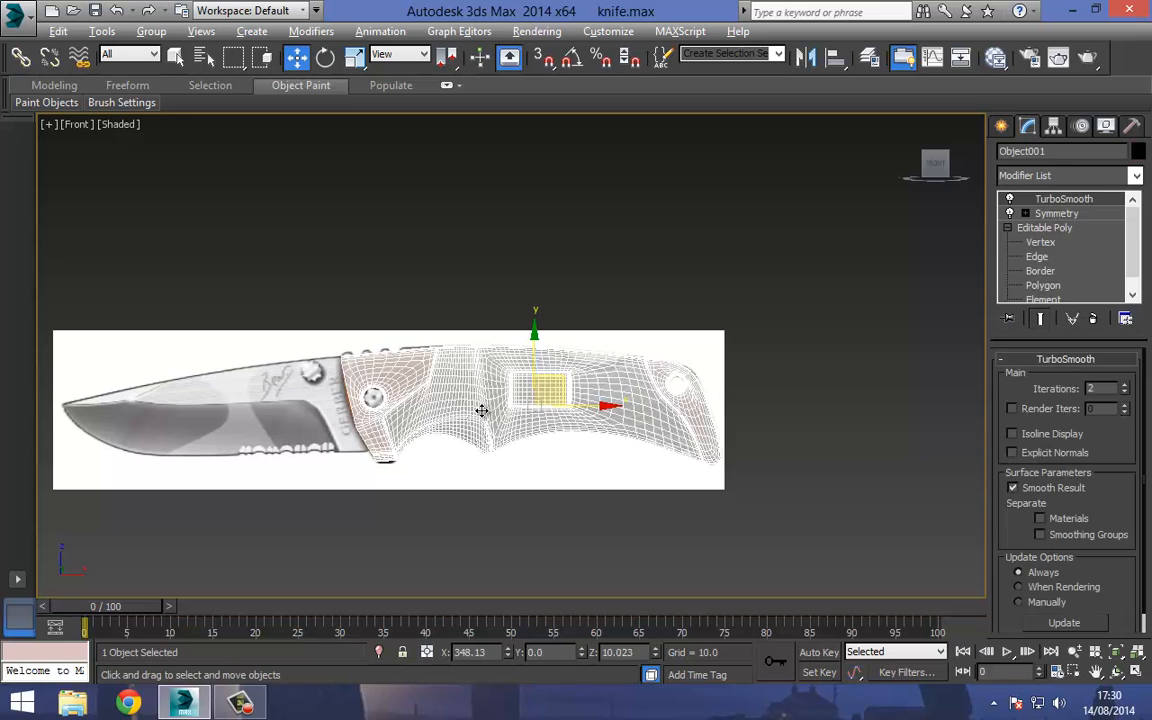
{"action": "left_click", "coordinate": [406, 273]}
{"action": "middle_click_drag", "start_coordinate": [452, 423], "coordinate": [408, 407]}
{"action": "key", "text": "p"}
{"action": "middle_click_drag", "start_coordinate": [390, 454], "coordinate": [371, 440]}
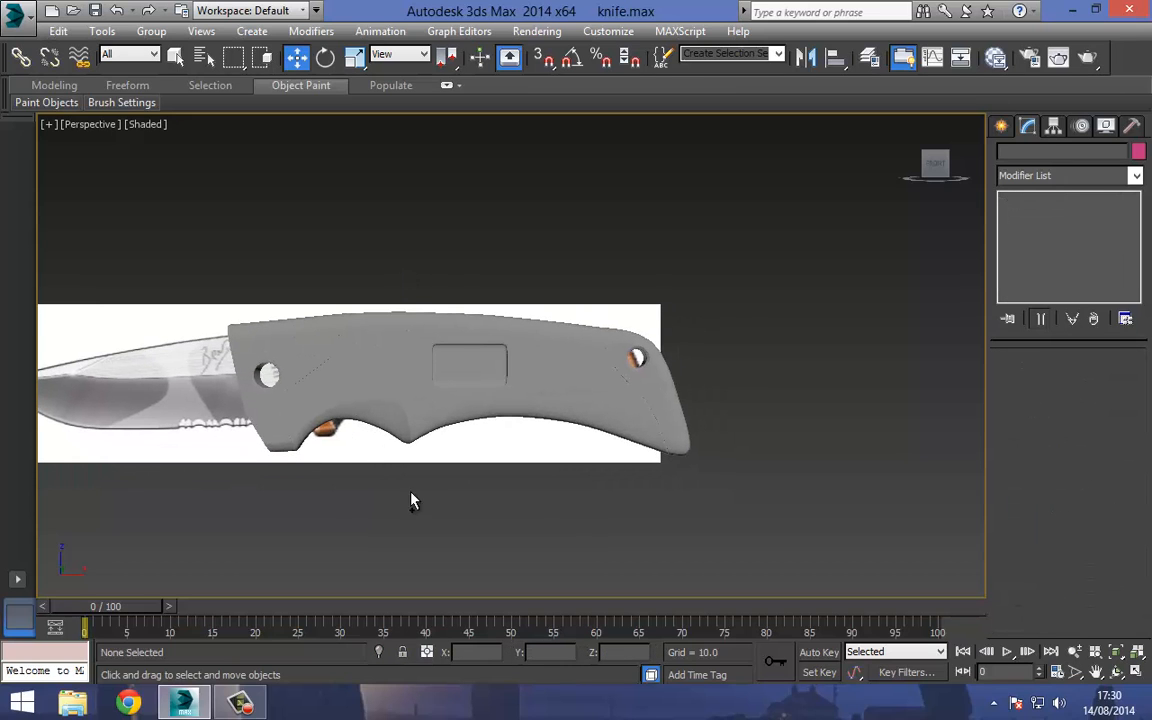
{"action": "key", "text": "ctrl+r"}
{"action": "left_click_drag", "start_coordinate": [430, 375], "coordinate": [457, 321]}
{"action": "scroll", "coordinate": [399, 450], "scroll_direction": "up", "scroll_amount": 3}
{"action": "left_click", "coordinate": [297, 58]}
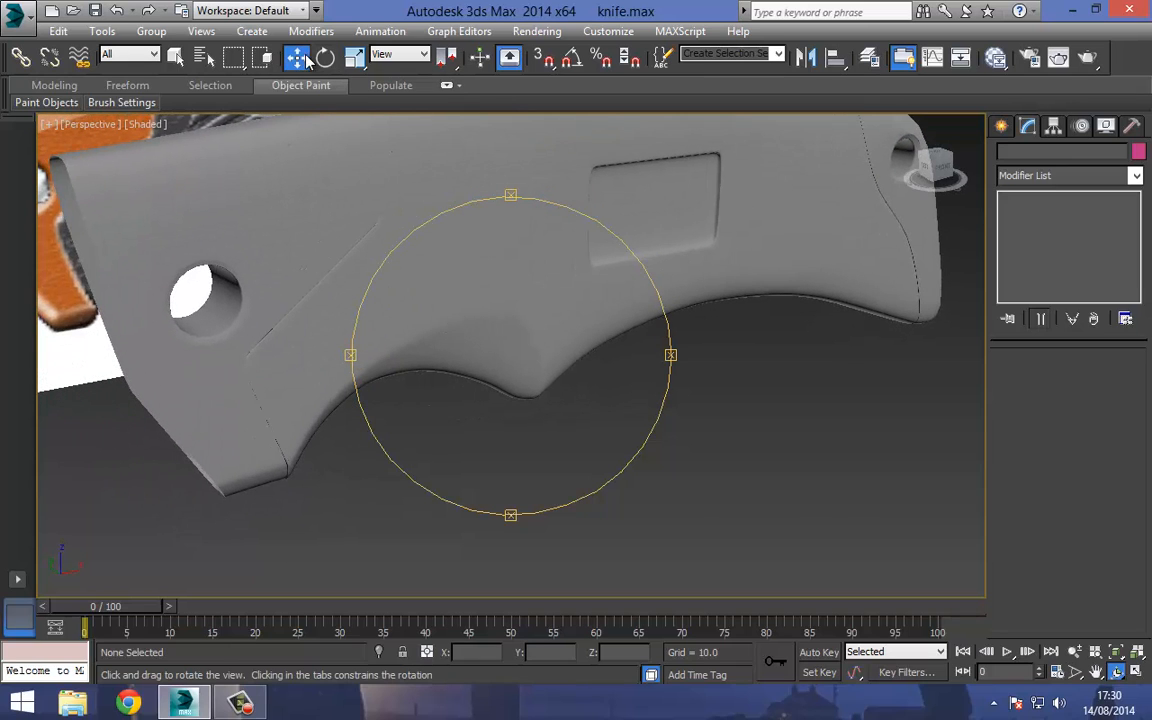
{"action": "middle_click_drag", "start_coordinate": [300, 260], "coordinate": [455, 450]}
{"action": "scroll", "coordinate": [399, 334], "scroll_direction": "up", "scroll_amount": 5}
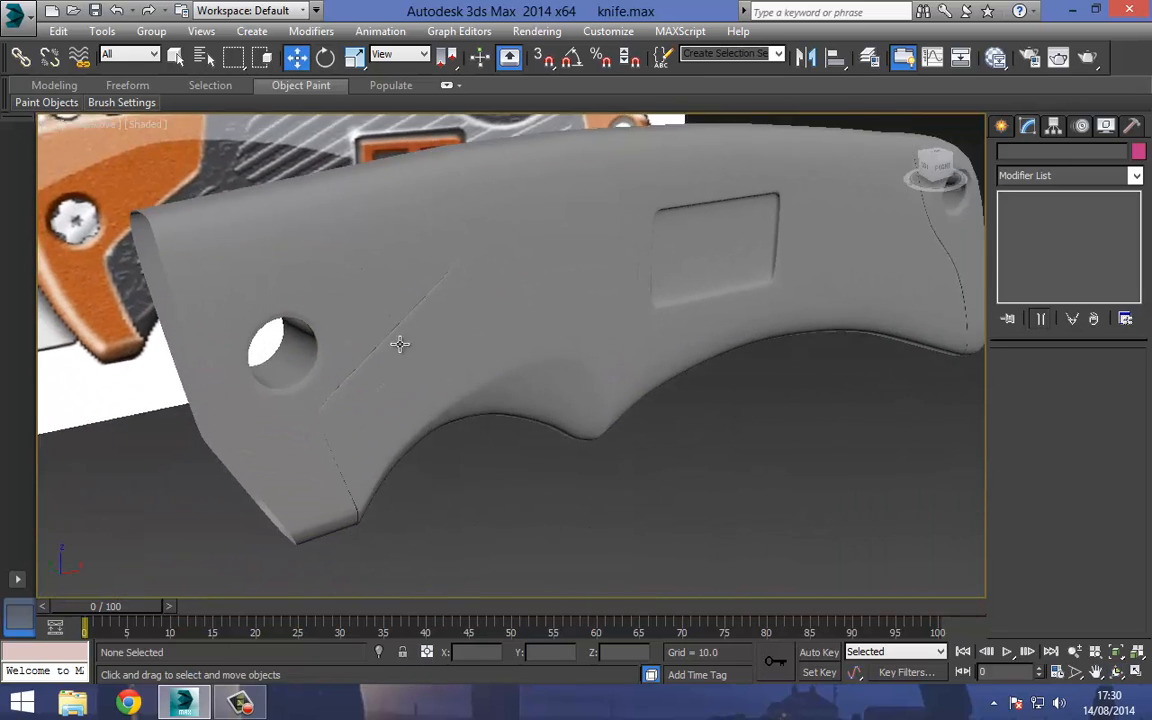
Push the seven inner border edges of the finger recess about 2.6 inward along Y, leaving out the front tip's edges.
{"action": "left_click", "coordinate": [788, 323]}
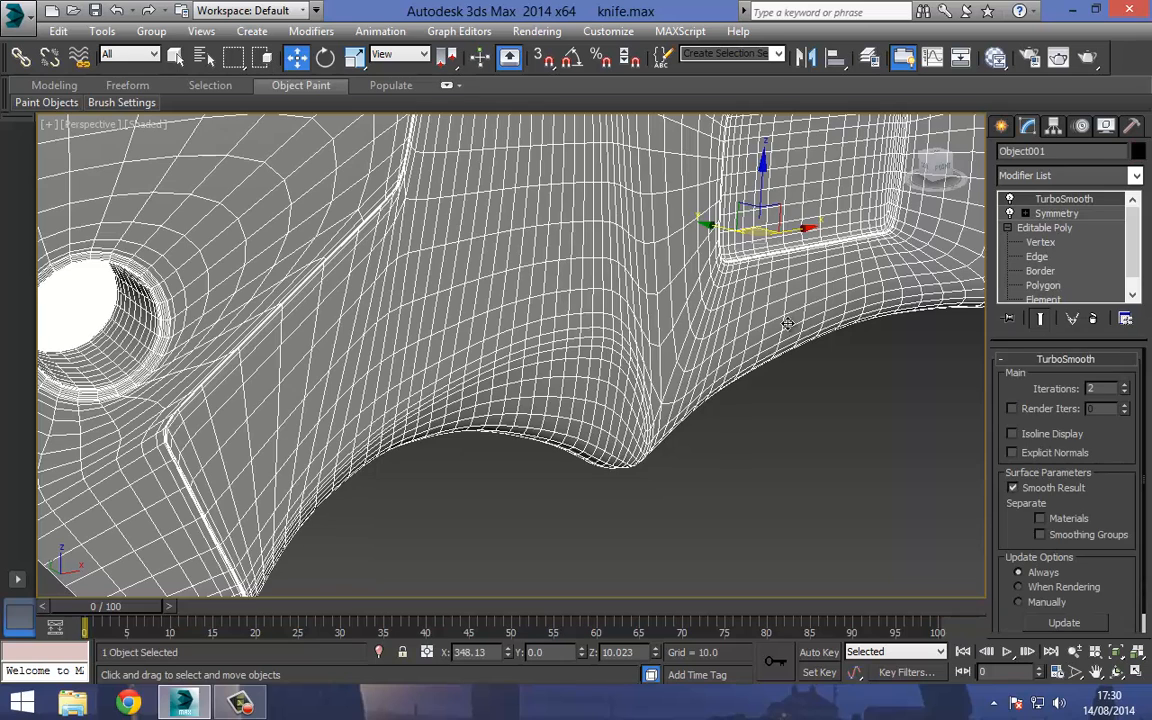
{"action": "left_click", "coordinate": [1040, 242]}
{"action": "scroll", "coordinate": [635, 347], "scroll_direction": "up", "scroll_amount": 5}
{"action": "middle_click_drag", "start_coordinate": [630, 339], "coordinate": [463, 502]}
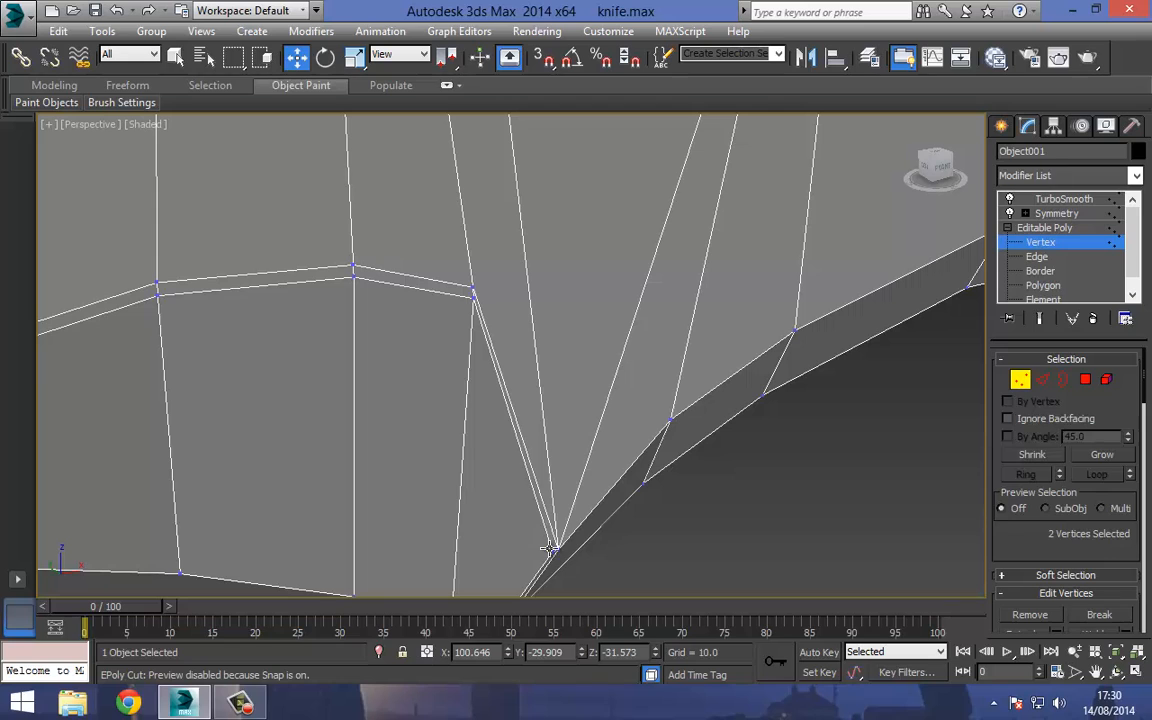
{"action": "left_click", "coordinate": [549, 548]}
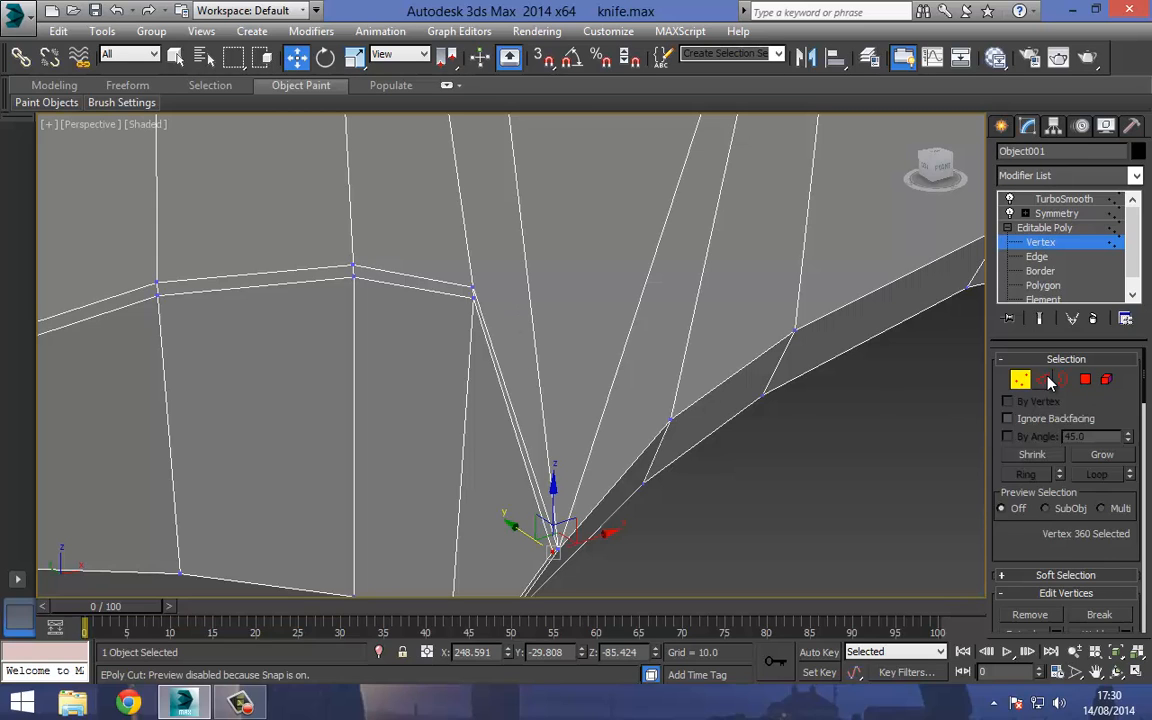
{"action": "left_click", "coordinate": [1043, 379]}
{"action": "double_click", "coordinate": [488, 350]}
{"action": "middle_click_drag", "start_coordinate": [365, 374], "coordinate": [465, 332]}
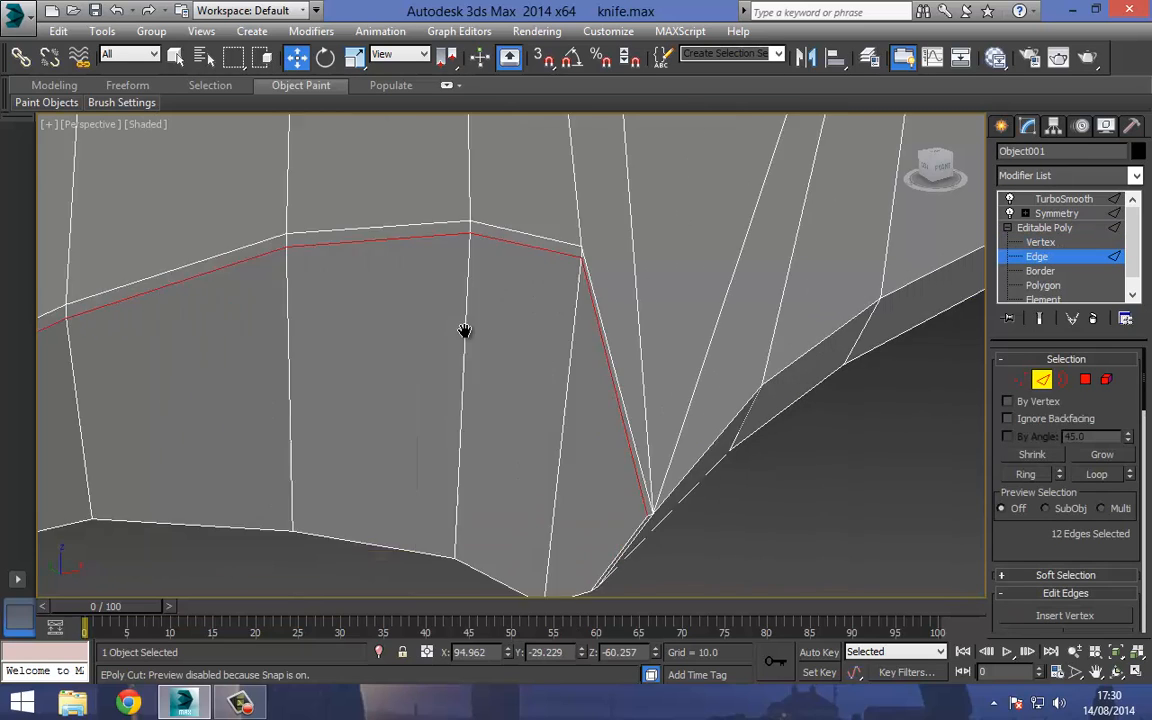
{"action": "scroll", "coordinate": [465, 332], "scroll_direction": "down", "scroll_amount": 4}
{"action": "middle_click_drag", "start_coordinate": [324, 334], "coordinate": [414, 257]}
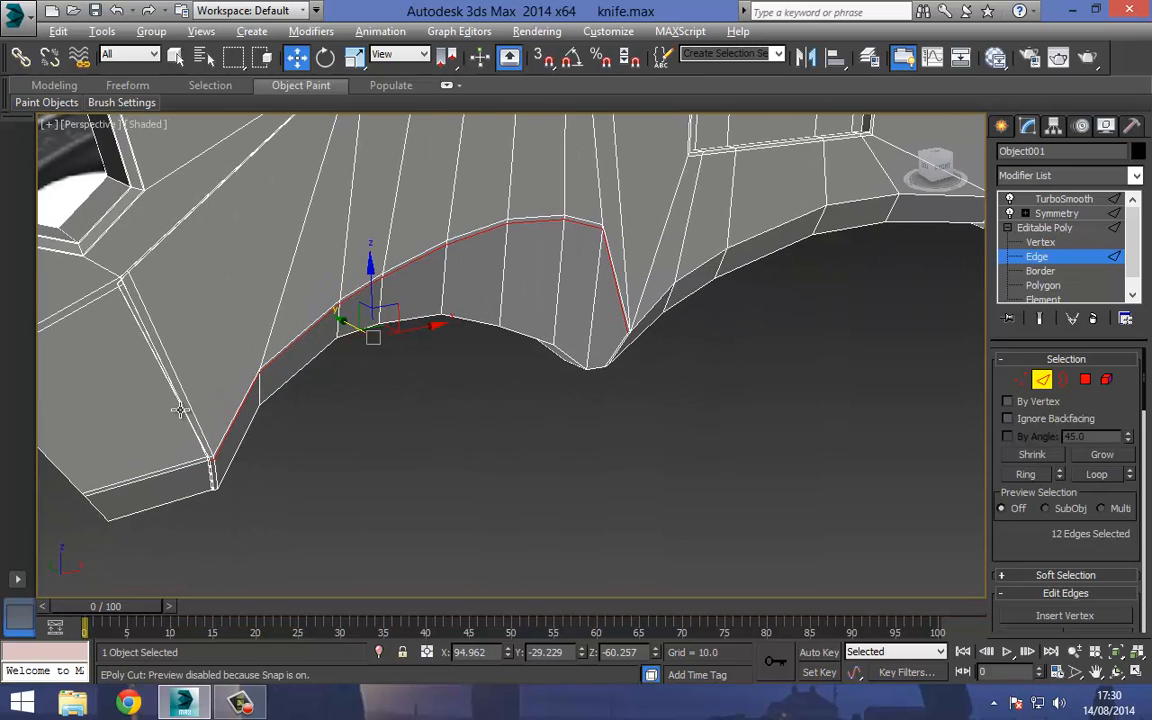
{"action": "left_click_drag", "start_coordinate": [255, 542], "coordinate": [255, 542], "text": "alt"}
{"action": "middle_click_drag", "start_coordinate": [556, 432], "coordinate": [448, 450]}
{"action": "scroll", "coordinate": [490, 391], "scroll_direction": "up", "scroll_amount": 3}
{"action": "middle_click_drag", "start_coordinate": [490, 391], "coordinate": [488, 491]}
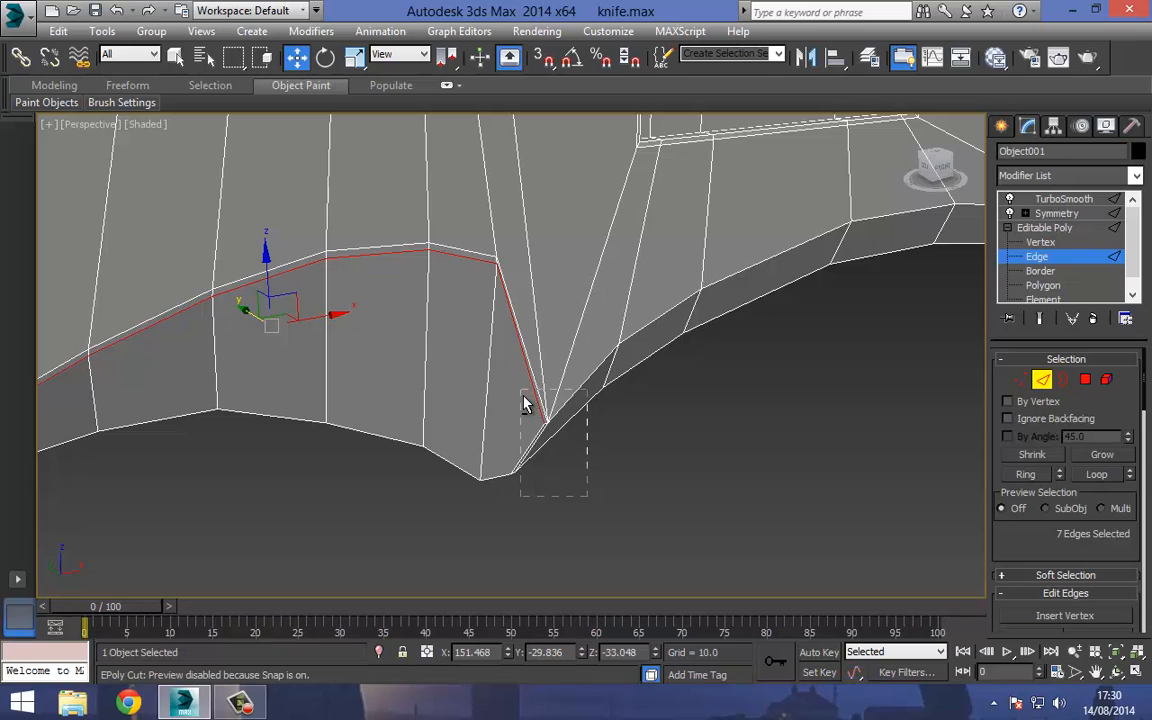
{"action": "middle_click_drag", "start_coordinate": [272, 387], "coordinate": [456, 418]}
{"action": "scroll", "coordinate": [436, 367], "scroll_direction": "up", "scroll_amount": 3}
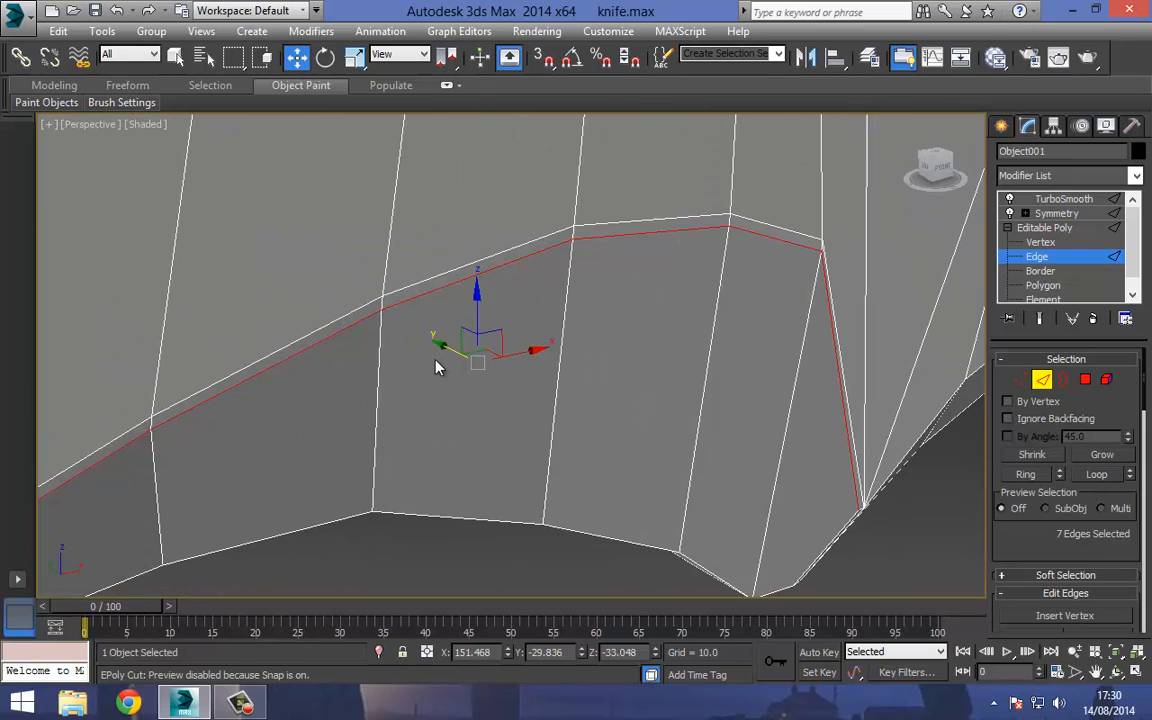
{"action": "left_click_drag", "start_coordinate": [435, 348], "coordinate": [428, 348]}
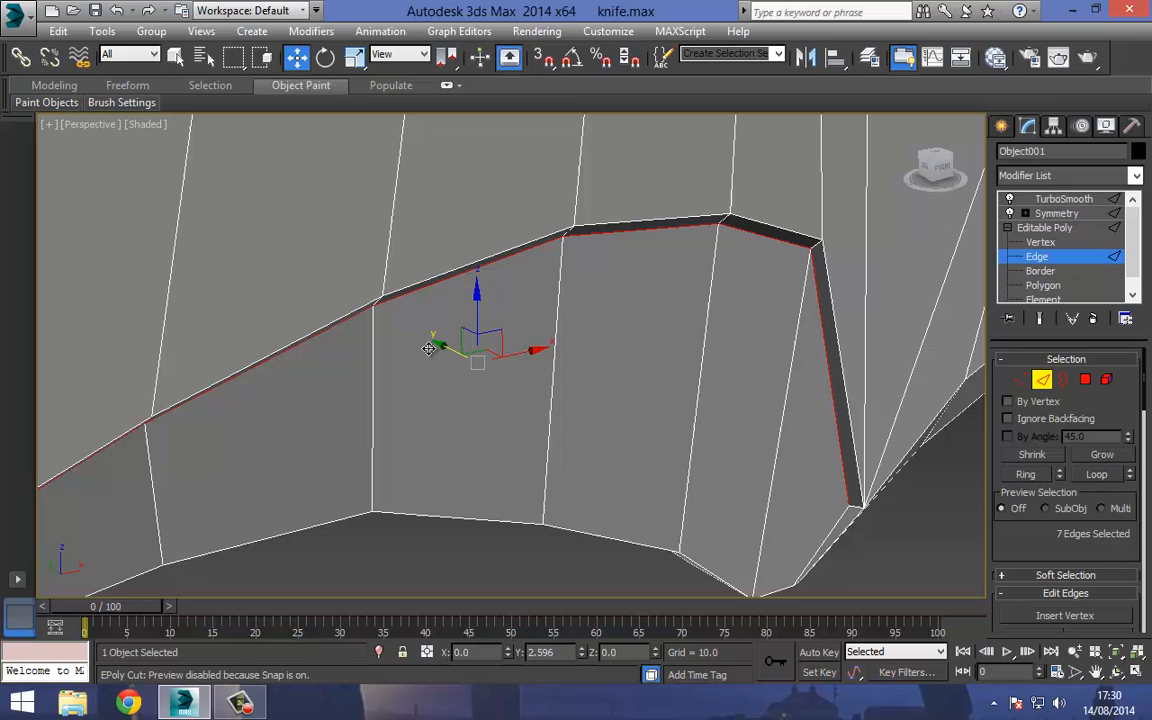
Inspect the TurboSmoothed finger recess up close, comparing the border's shading with the underlying edges near the rear point.
{"action": "left_click", "coordinate": [1054, 228]}
{"action": "left_click", "coordinate": [1044, 204]}
{"action": "scroll", "coordinate": [300, 392], "scroll_direction": "down", "scroll_amount": 4}
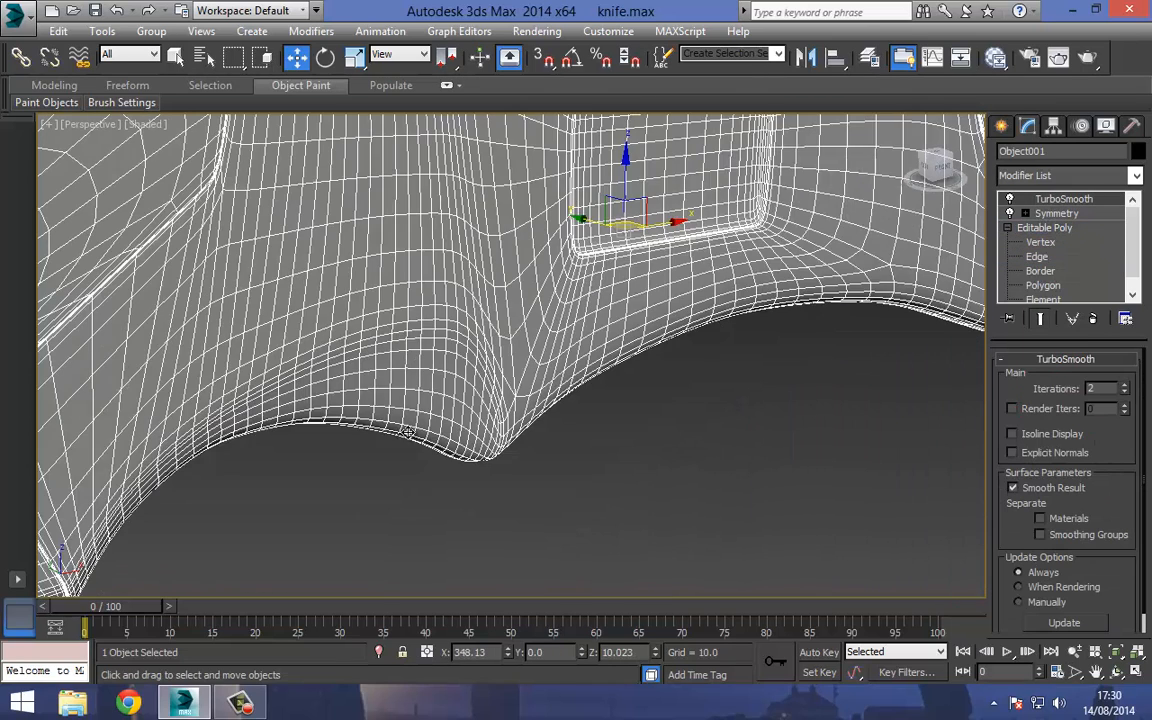
{"action": "left_click", "coordinate": [358, 436]}
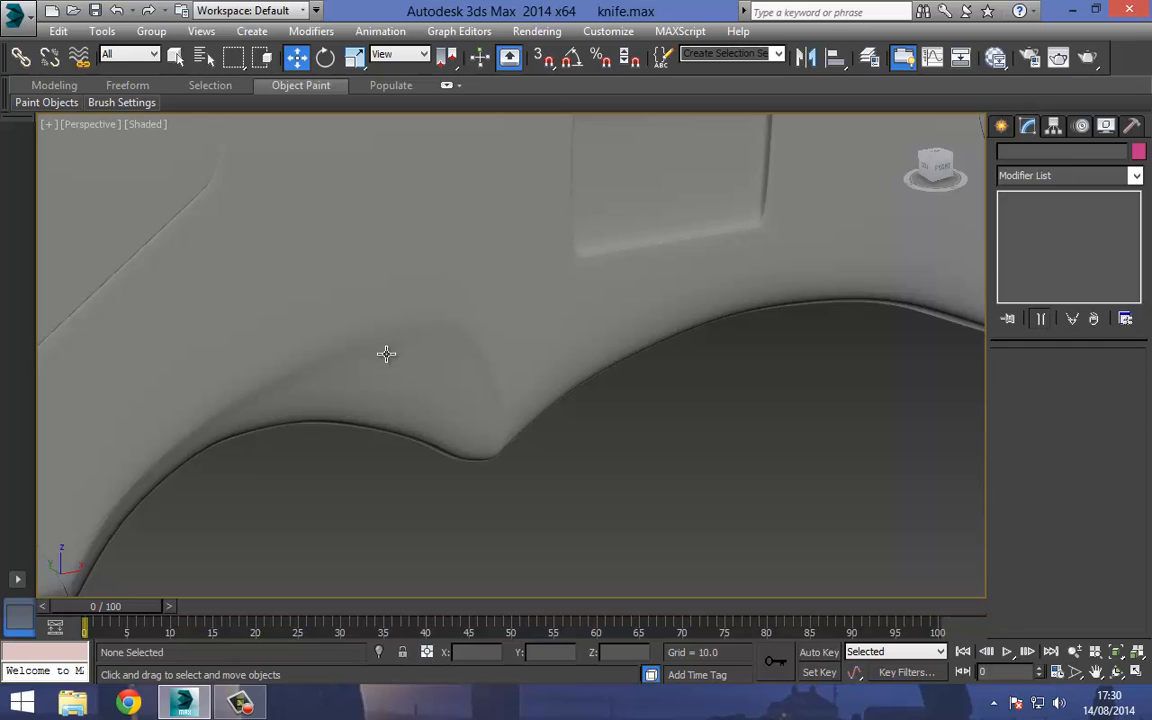
{"action": "middle_click_drag", "start_coordinate": [427, 343], "coordinate": [457, 324]}
{"action": "scroll", "coordinate": [460, 323], "scroll_direction": "up", "scroll_amount": 3}
{"action": "left_click", "coordinate": [482, 314]}
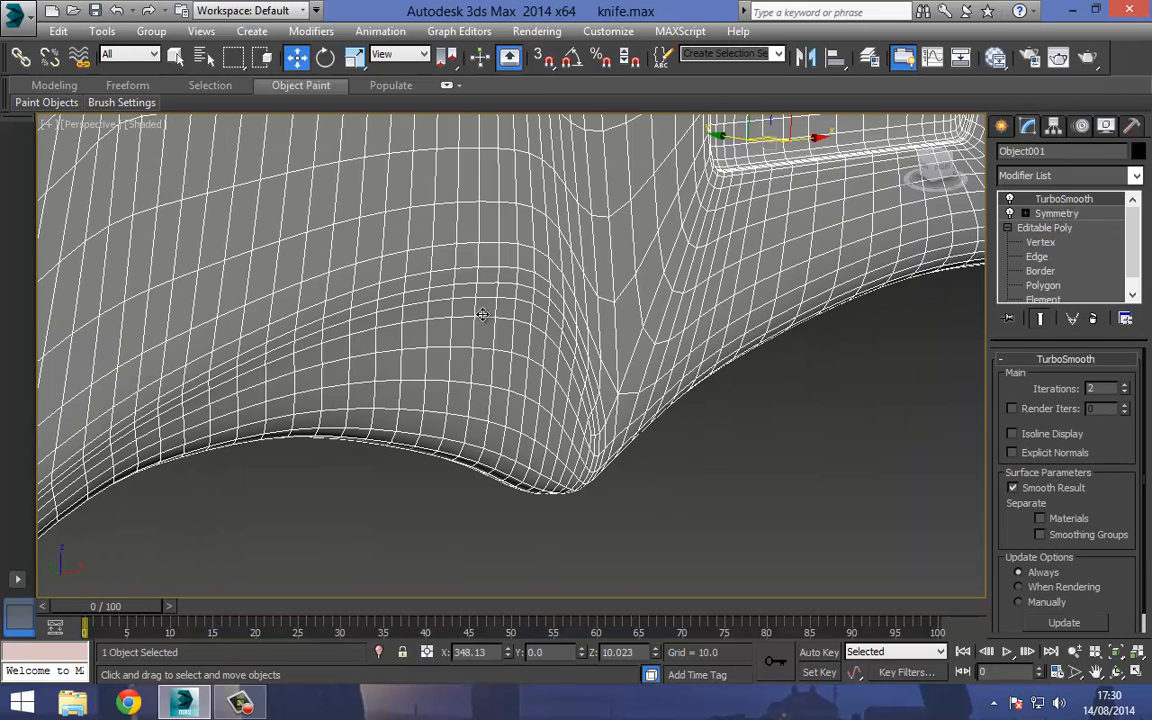
{"action": "left_click", "coordinate": [1040, 257]}
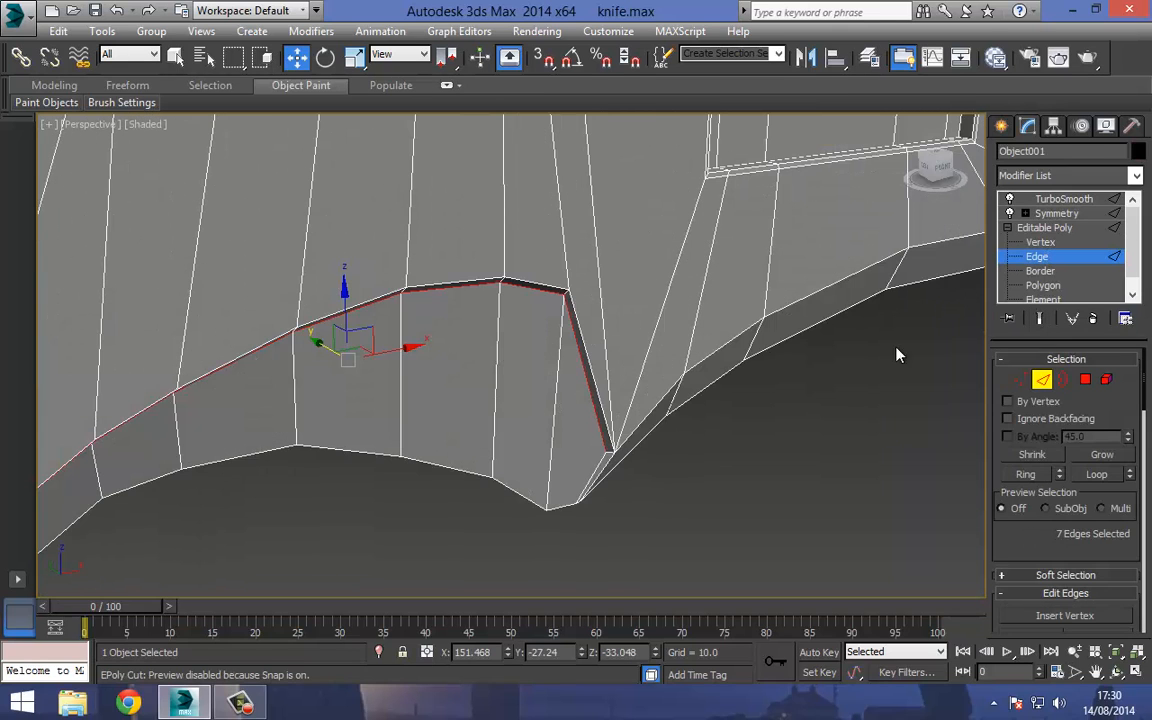
{"action": "scroll", "coordinate": [589, 339], "scroll_direction": "up", "scroll_amount": 5}
{"action": "key", "text": "ctrl+z"}
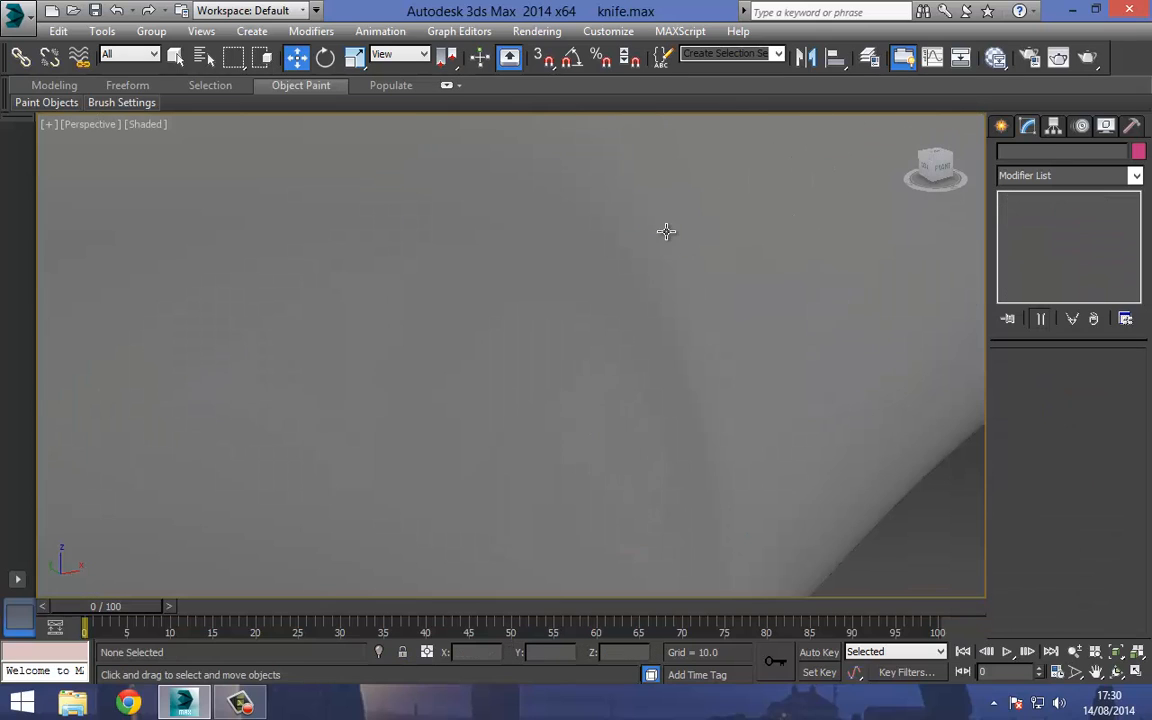
{"action": "left_click", "coordinate": [607, 270]}
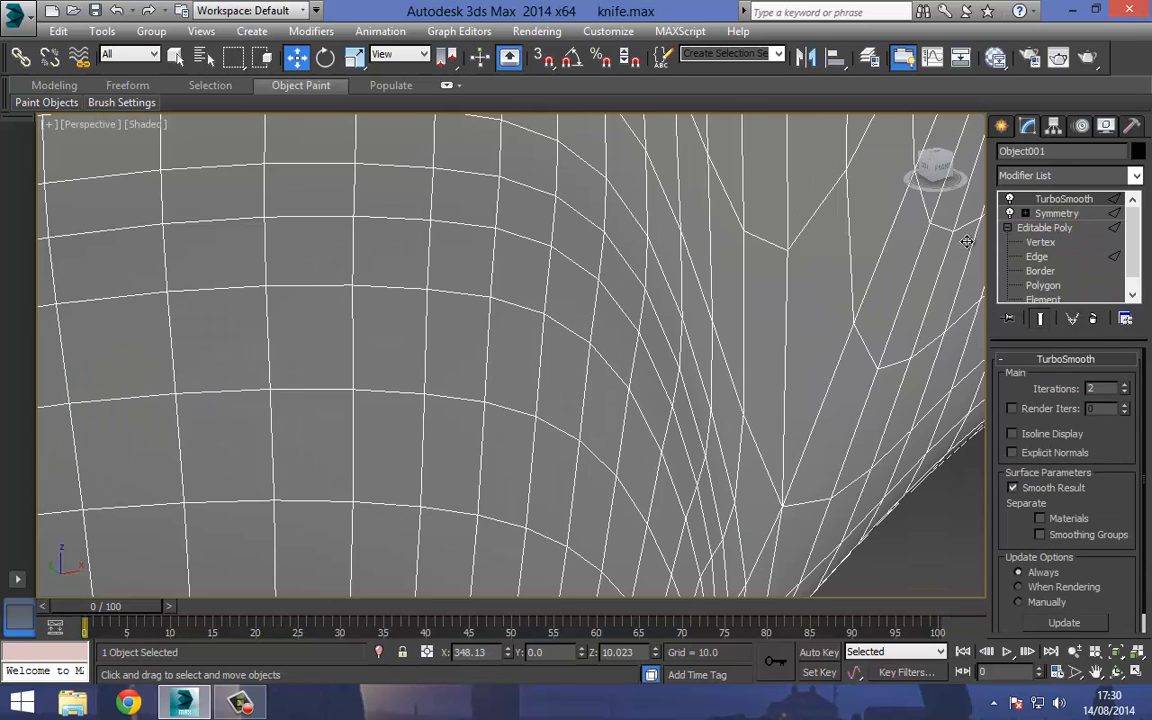
Redo the inset of the finger recess's seven inner border edges, pushing them only about 0.85 inward along Y.
{"action": "left_click", "coordinate": [1042, 243]}
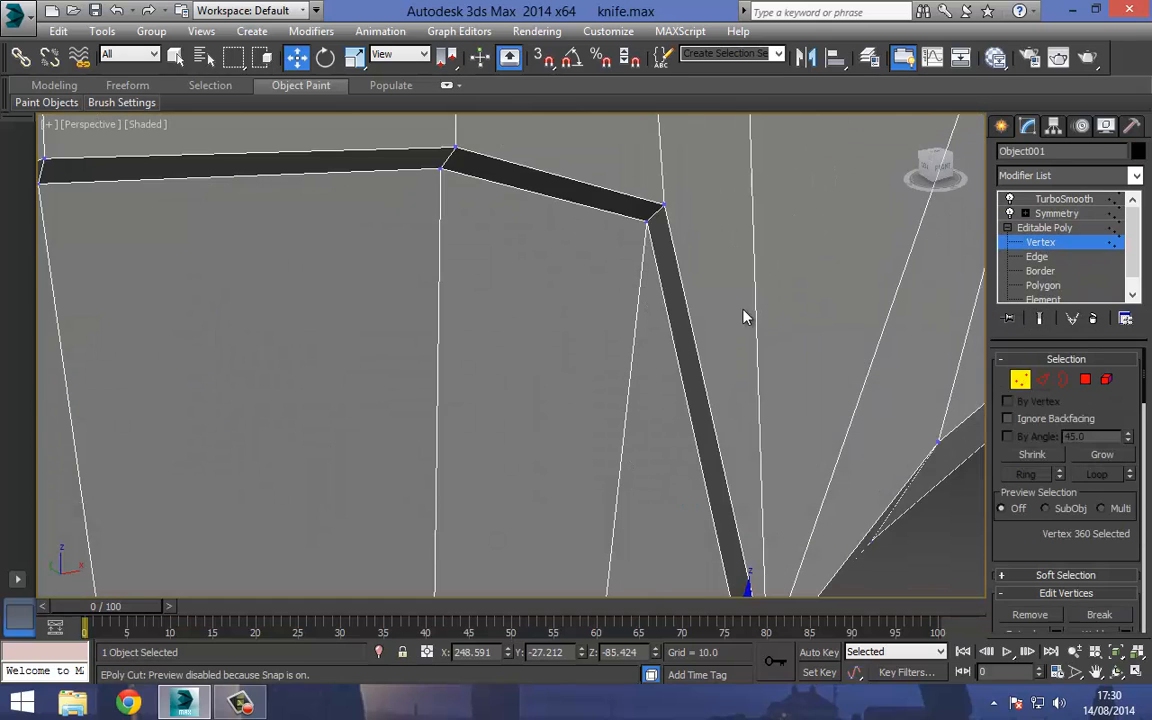
{"action": "left_click", "coordinate": [1043, 381]}
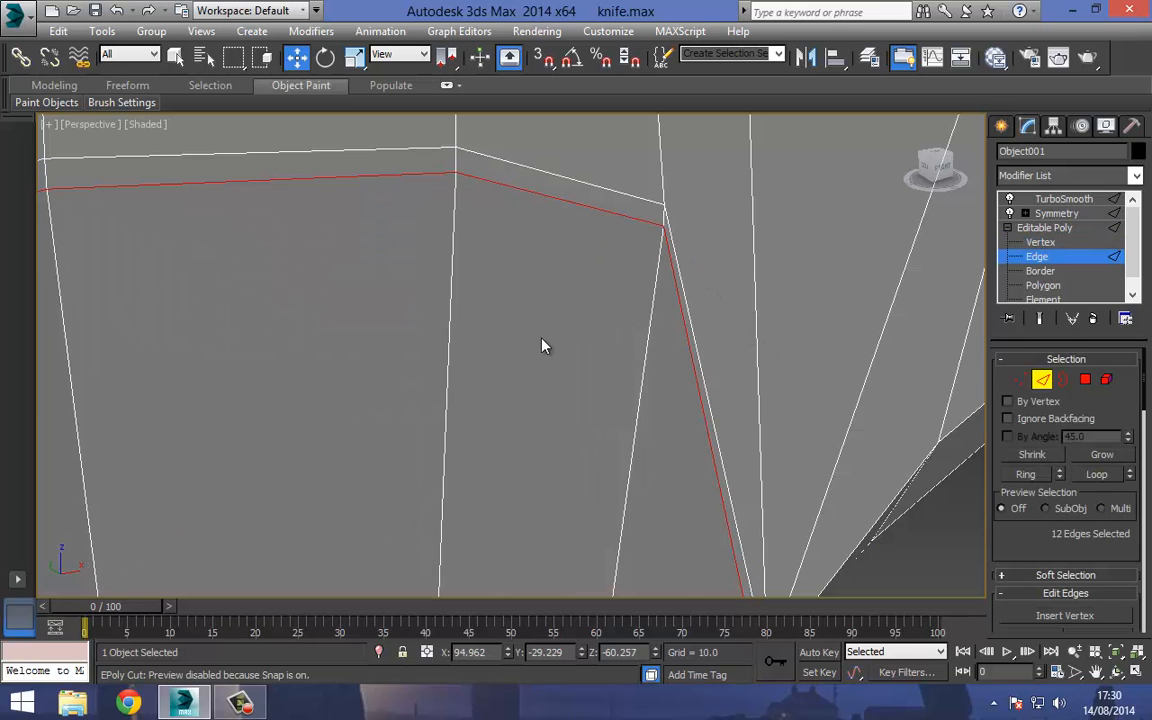
{"action": "scroll", "coordinate": [542, 338], "scroll_direction": "down", "scroll_amount": 5}
{"action": "middle_click_drag", "start_coordinate": [122, 466], "coordinate": [219, 434]}
{"action": "left_click_drag", "start_coordinate": [325, 552], "coordinate": [327, 555], "text": "alt"}
{"action": "middle_click_drag", "start_coordinate": [345, 431], "coordinate": [355, 470]}
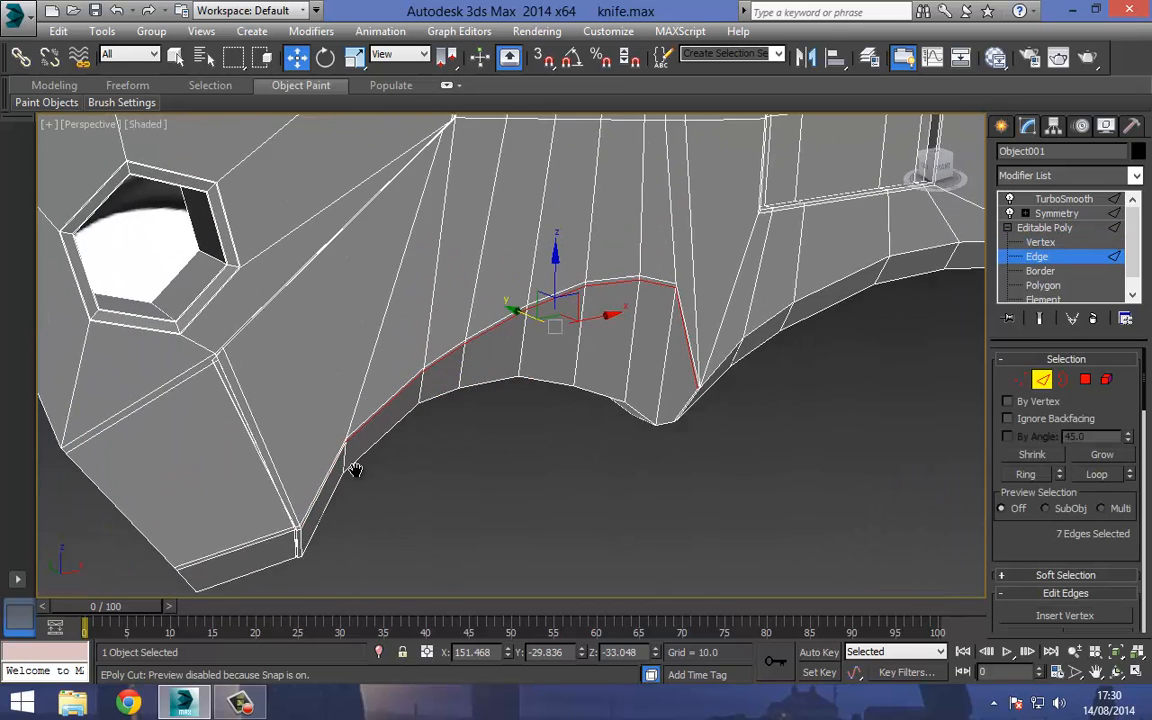
{"action": "scroll", "coordinate": [495, 357], "scroll_direction": "up", "scroll_amount": 3}
{"action": "left_click_drag", "start_coordinate": [582, 286], "coordinate": [579, 285]}
{"action": "scroll", "coordinate": [727, 265], "scroll_direction": "up", "scroll_amount": 4}
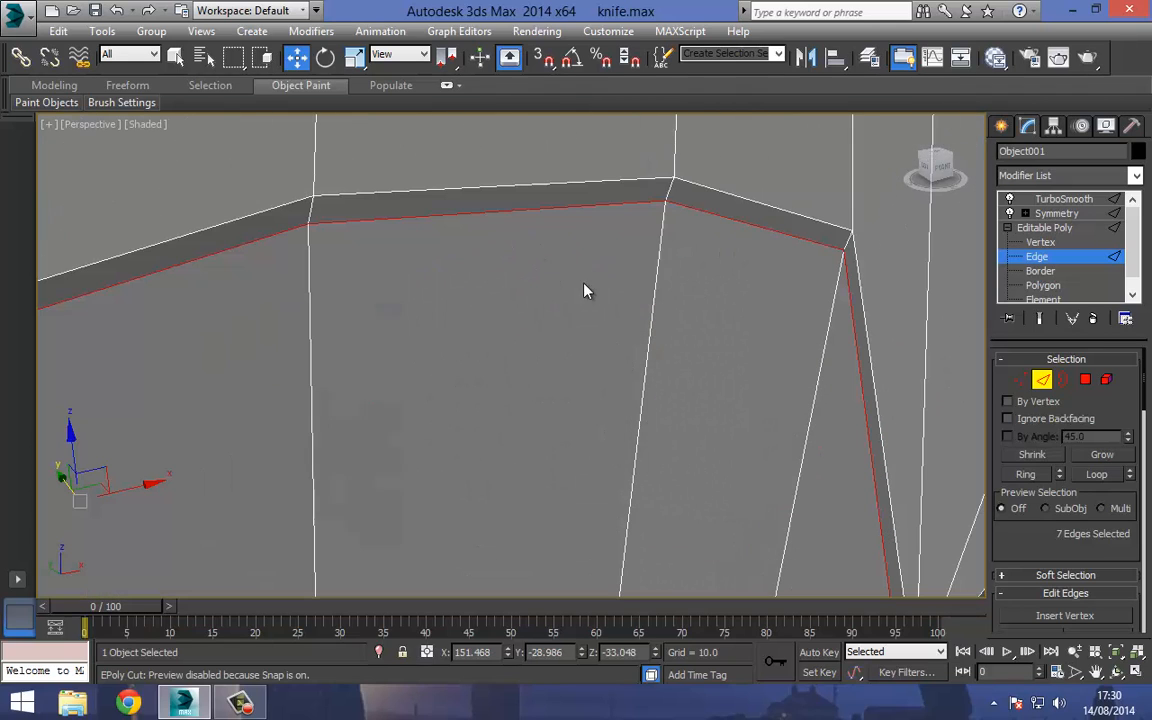
Connect the ring of short edges across the finger recess's narrow border strip with one segment, zero pinch and zero slide.
{"action": "left_click", "coordinate": [673, 191]}
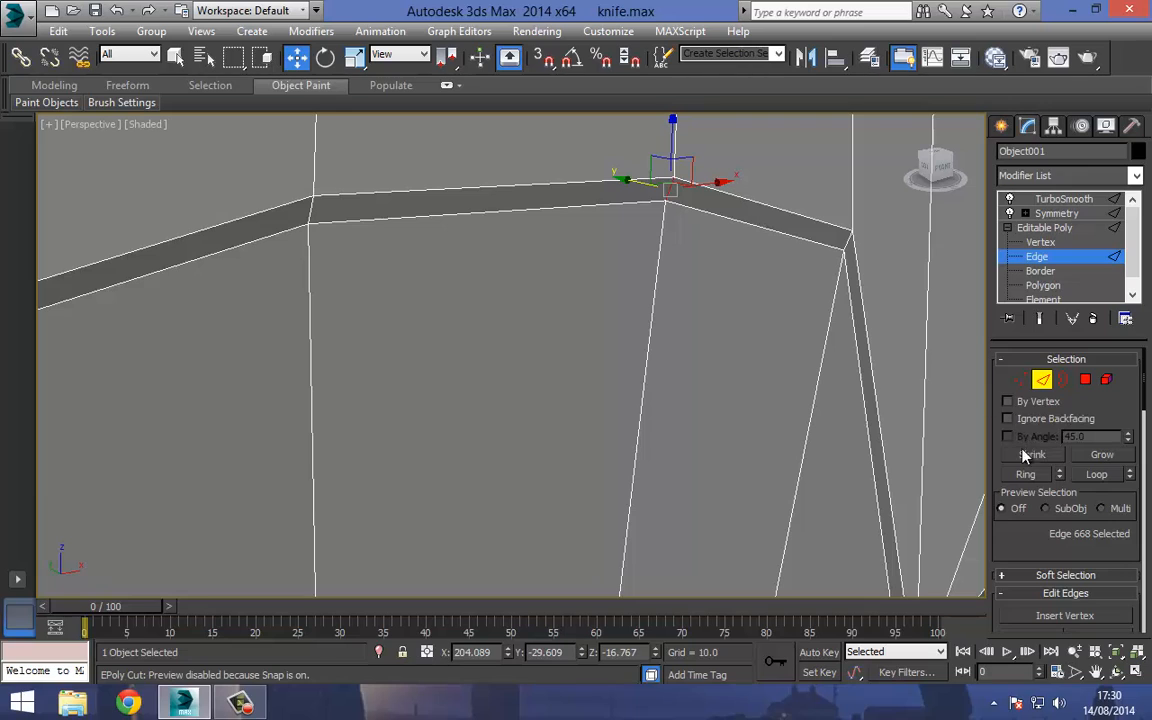
{"action": "left_click", "coordinate": [1025, 474]}
{"action": "right_click", "coordinate": [728, 238]}
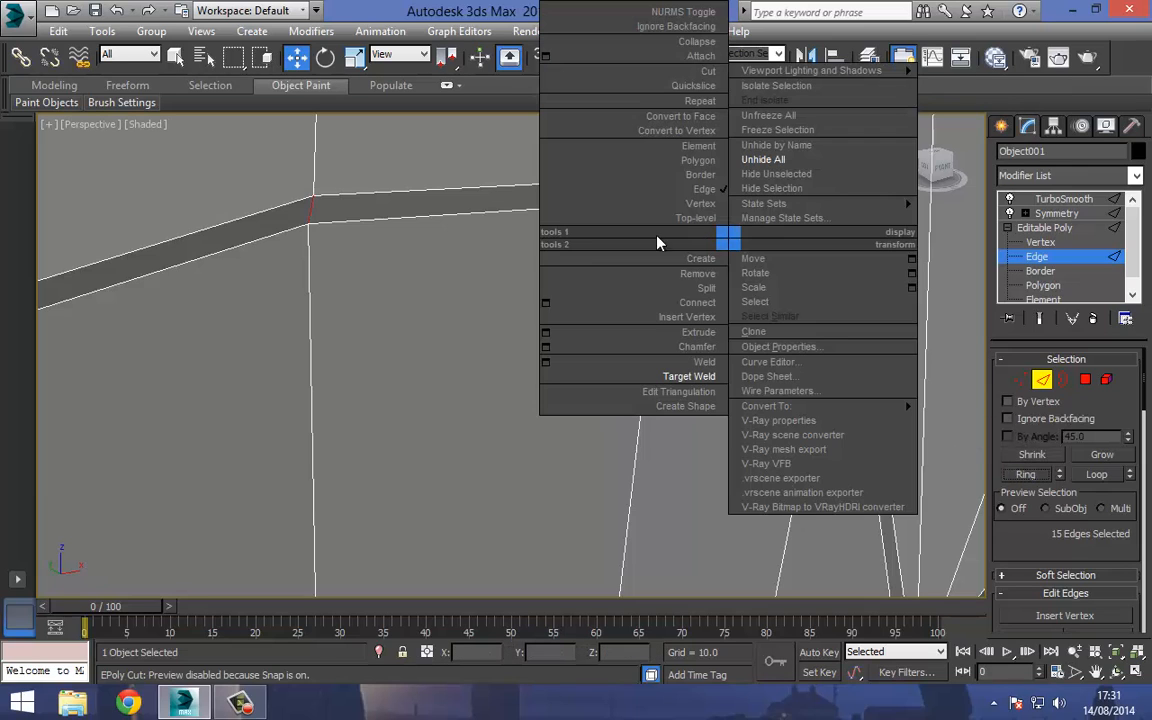
{"action": "left_click", "coordinate": [544, 303]}
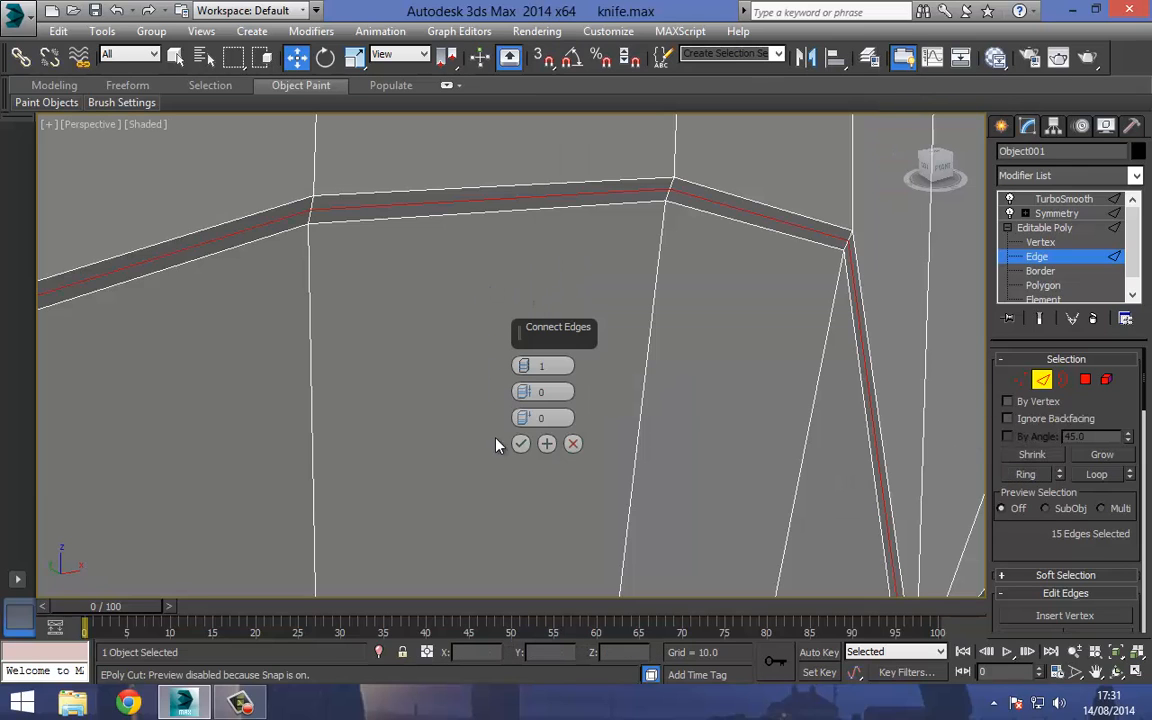
{"action": "left_click", "coordinate": [521, 445]}
Examine the finger recess's border on the TurboSmoothed handle up close and from farther away.
{"action": "middle_click_drag", "start_coordinate": [522, 432], "coordinate": [371, 294], "text": "alt"}
{"action": "left_click", "coordinate": [1046, 227]}
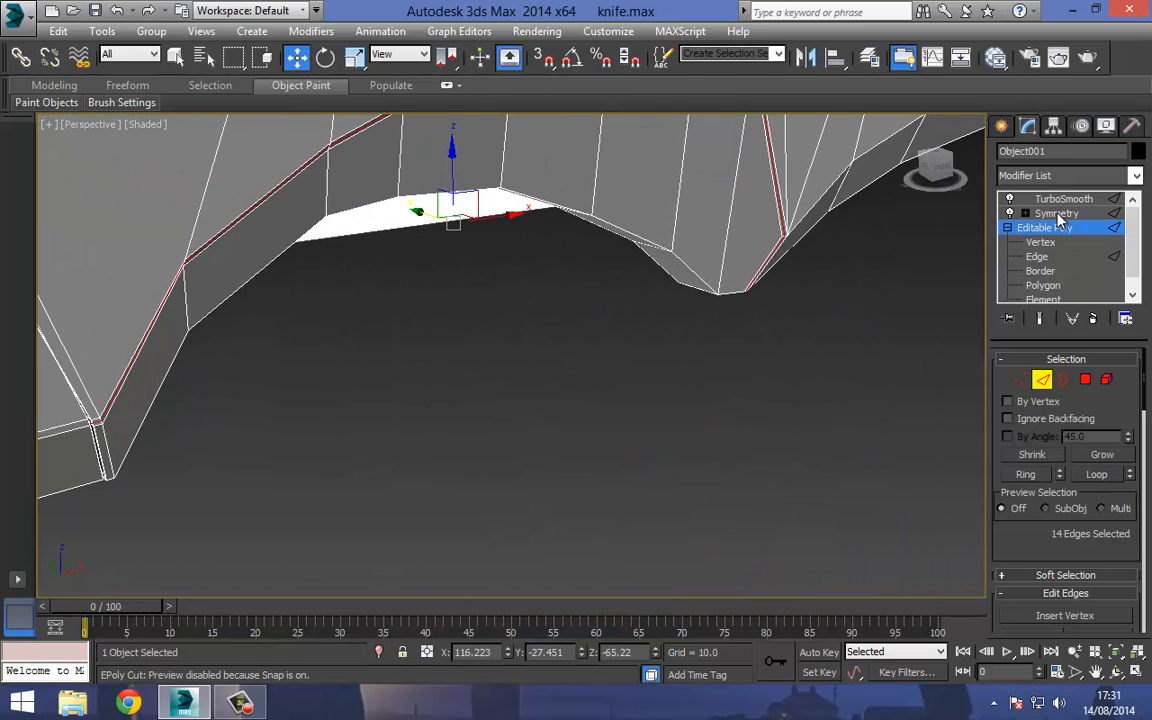
{"action": "left_click", "coordinate": [1056, 199]}
{"action": "left_click", "coordinate": [514, 264]}
{"action": "middle_click_drag", "start_coordinate": [514, 264], "coordinate": [436, 432], "text": "alt"}
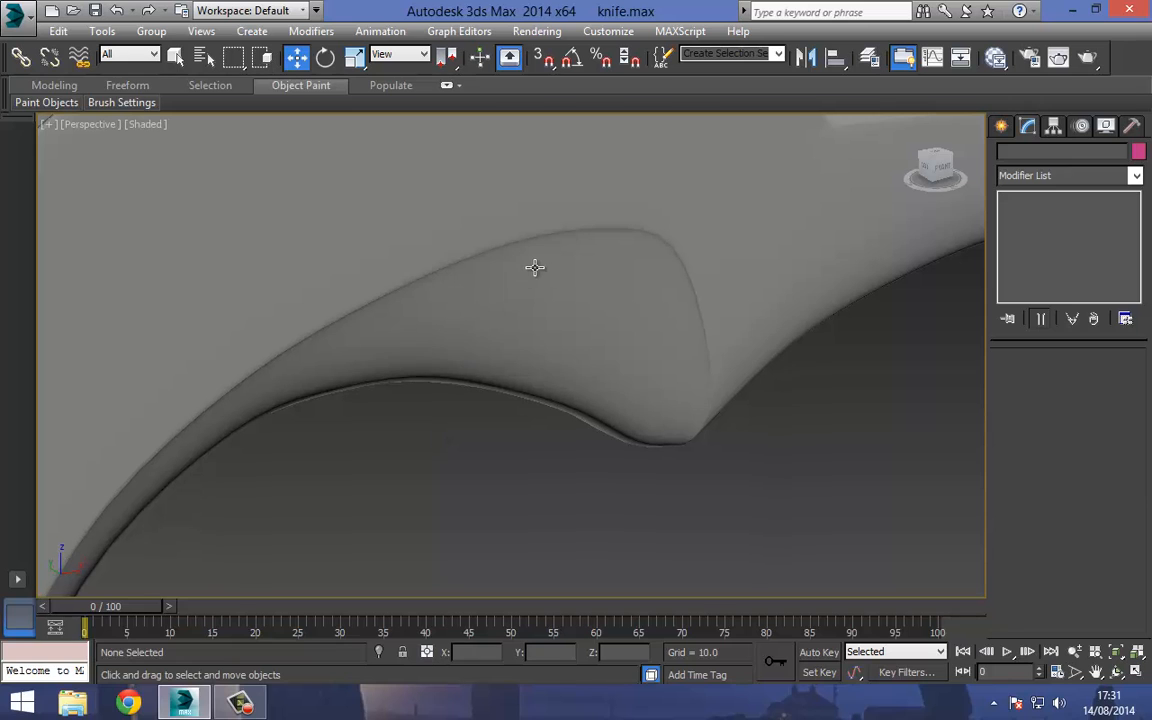
{"action": "middle_click_drag", "start_coordinate": [500, 263], "coordinate": [599, 253]}
{"action": "scroll", "coordinate": [599, 253], "scroll_direction": "down", "scroll_amount": 2}
{"action": "middle_click_drag", "start_coordinate": [450, 340], "coordinate": [418, 300]}
{"action": "scroll", "coordinate": [436, 450], "scroll_direction": "down", "scroll_amount": 4}
{"action": "scroll", "coordinate": [483, 391], "scroll_direction": "up", "scroll_amount": 4}
Move the middle row of vertices along the finger recess's underside, including those at the front corner, about 16.7 inward along Y.
{"action": "left_click", "coordinate": [483, 391]}
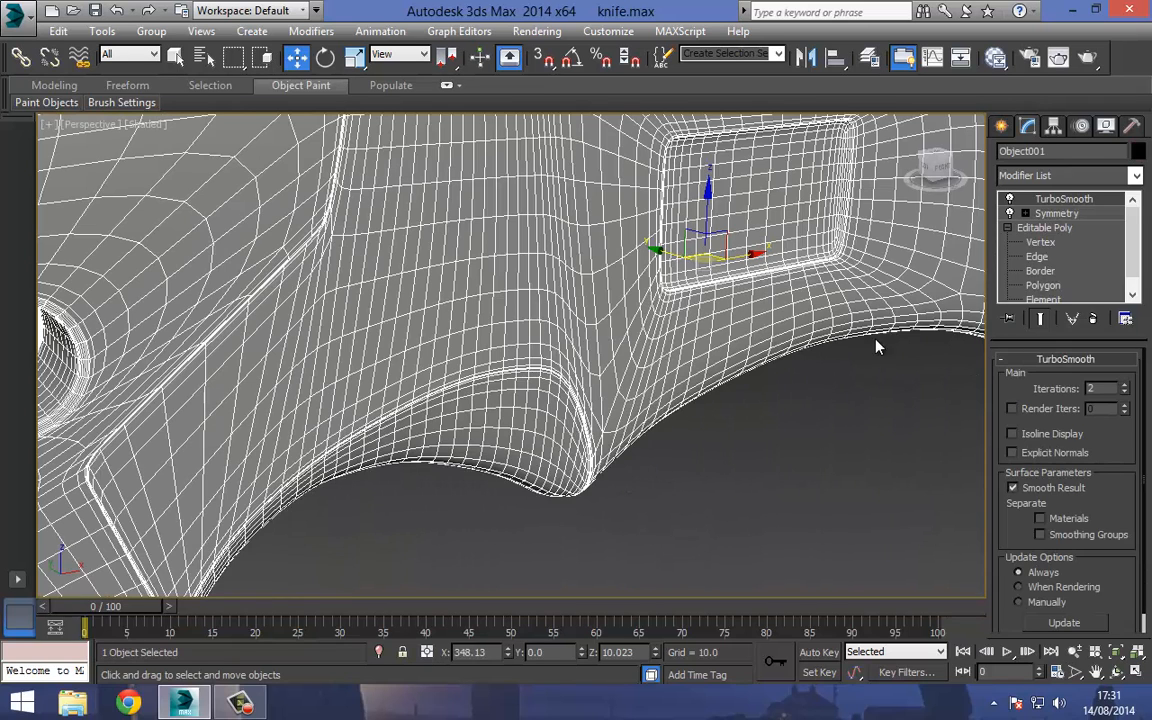
{"action": "left_click", "coordinate": [1040, 242]}
{"action": "scroll", "coordinate": [514, 352], "scroll_direction": "up", "scroll_amount": 5}
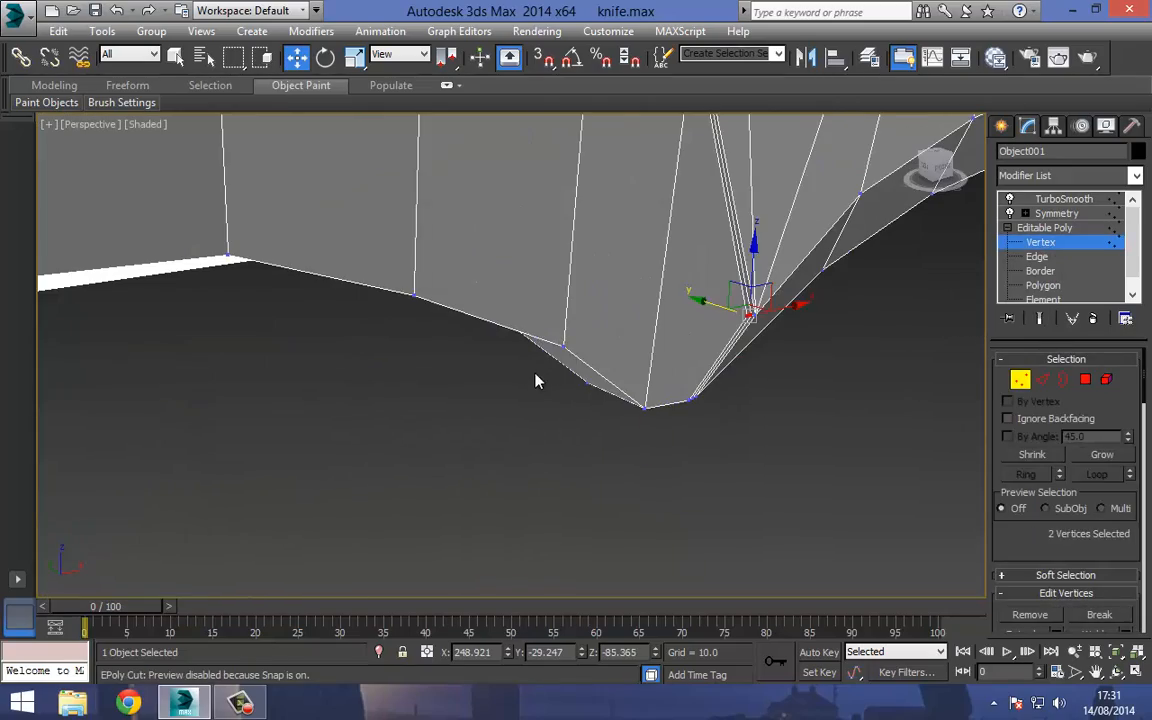
{"action": "middle_click_drag", "start_coordinate": [535, 373], "coordinate": [474, 316]}
{"action": "key", "text": "ctrl+r"}
{"action": "left_click_drag", "start_coordinate": [452, 231], "coordinate": [452, 356]}
{"action": "left_click", "coordinate": [296, 57]}
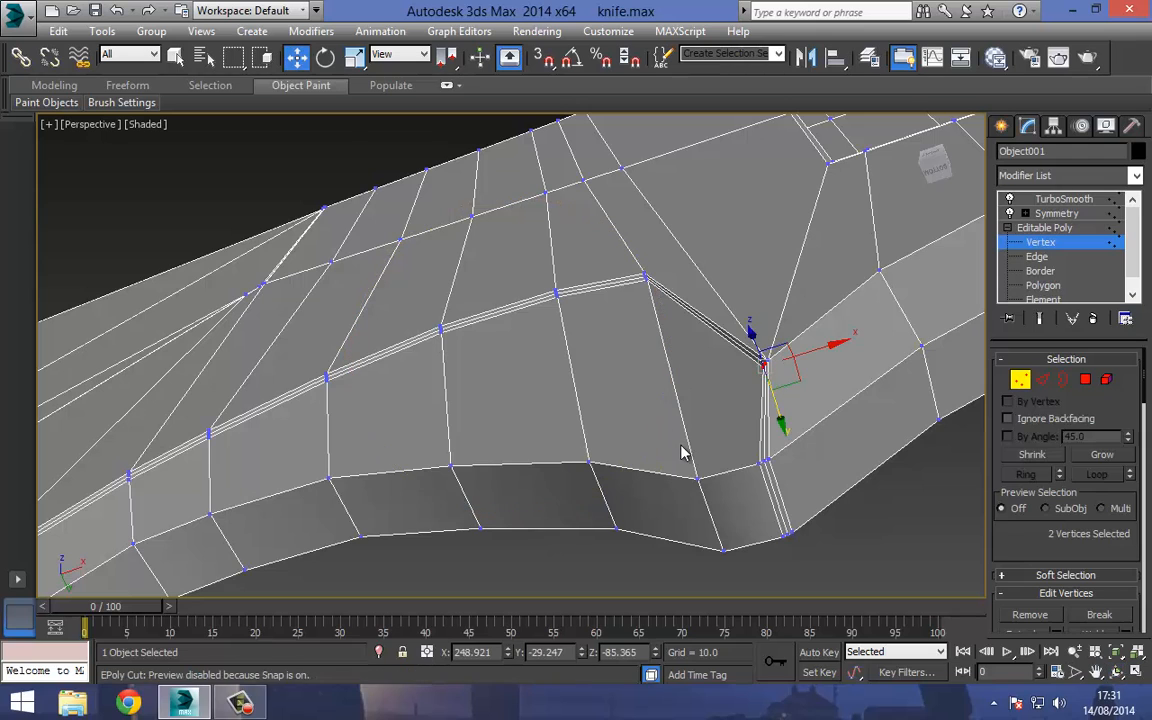
{"action": "left_click", "coordinate": [699, 477]}
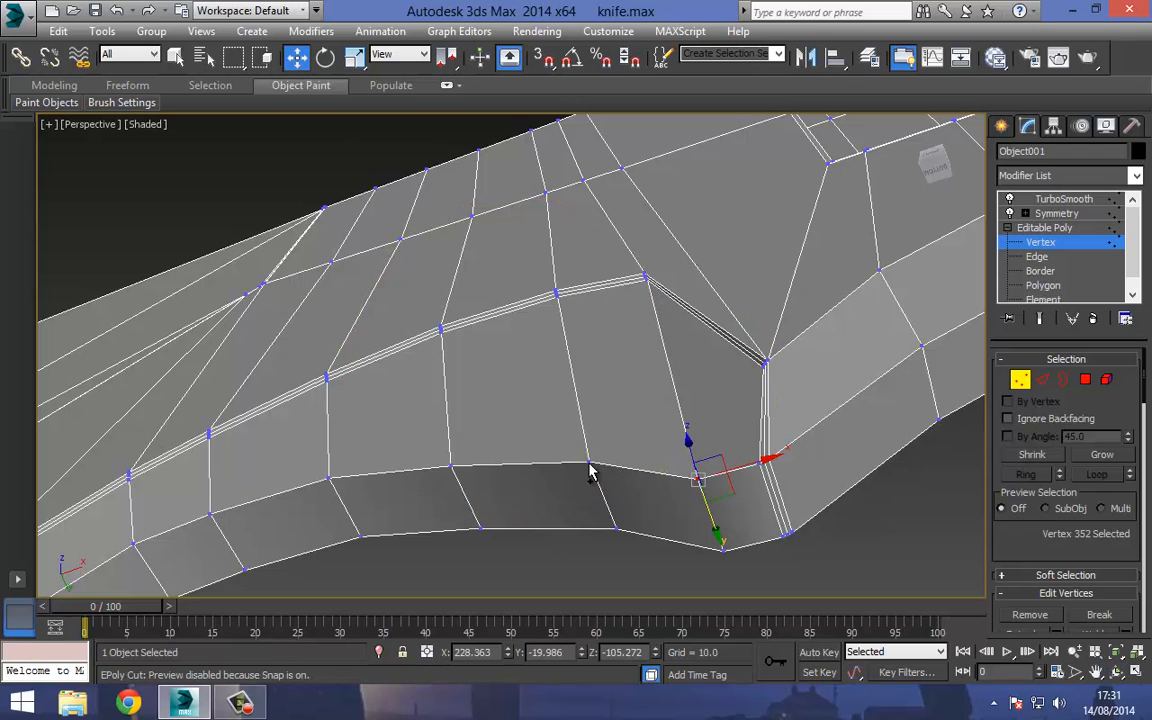
{"action": "left_click", "coordinate": [590, 463], "text": "ctrl"}
{"action": "left_click", "coordinate": [451, 466], "text": "ctrl"}
{"action": "middle_click_drag", "start_coordinate": [451, 468], "coordinate": [745, 306]}
{"action": "left_click", "coordinate": [606, 330], "text": "ctrl"}
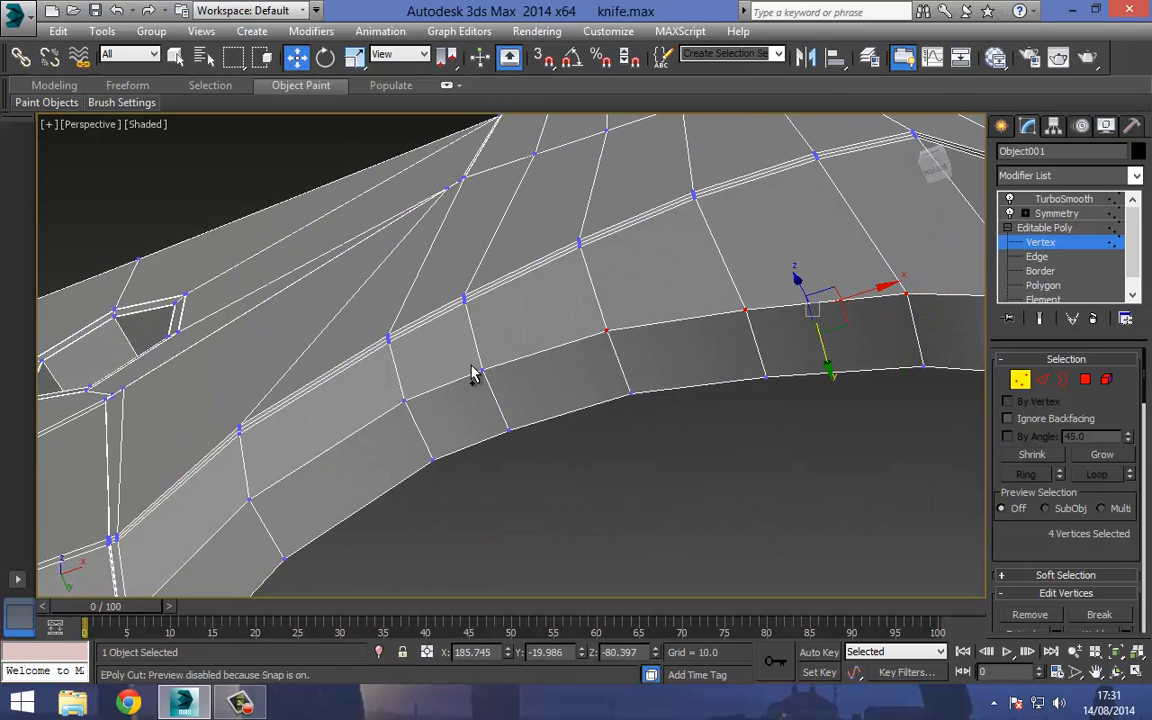
{"action": "left_click_drag", "start_coordinate": [516, 395], "coordinate": [517, 397], "text": "ctrl"}
{"action": "left_click_drag", "start_coordinate": [391, 391], "coordinate": [421, 416], "text": "ctrl"}
{"action": "middle_click_drag", "start_coordinate": [348, 393], "coordinate": [375, 380]}
{"action": "scroll", "coordinate": [375, 380], "scroll_direction": "down", "scroll_amount": 2}
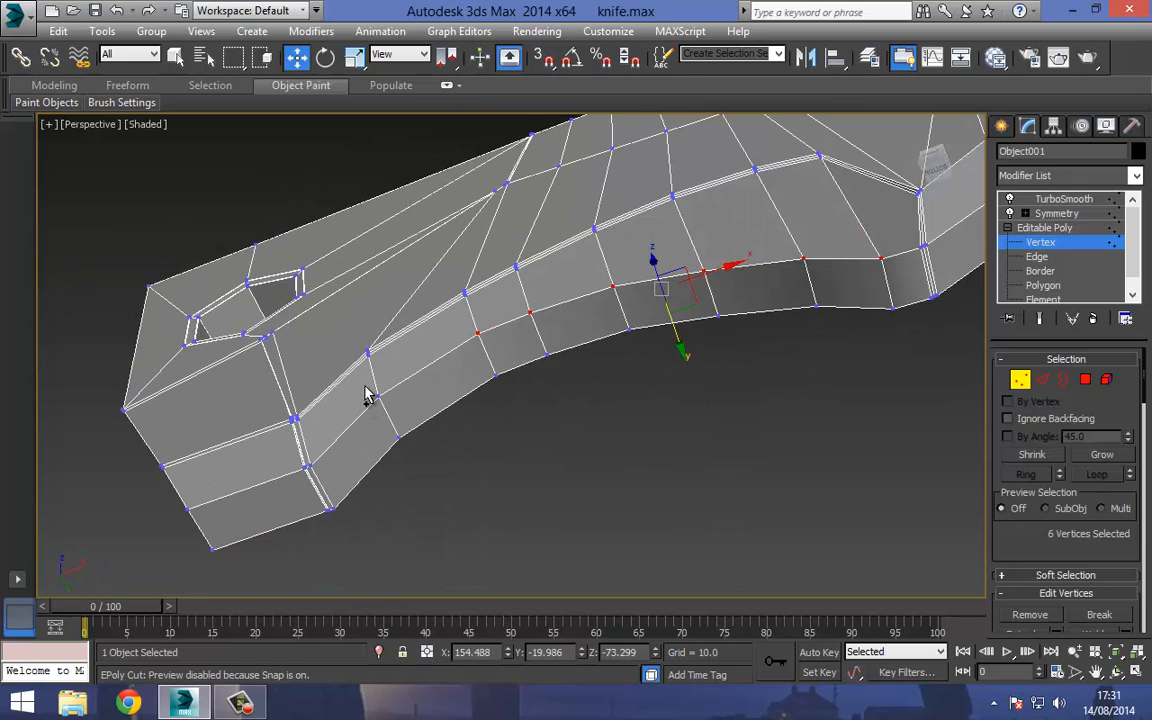
{"action": "left_click_drag", "start_coordinate": [365, 388], "coordinate": [405, 406], "text": "ctrl"}
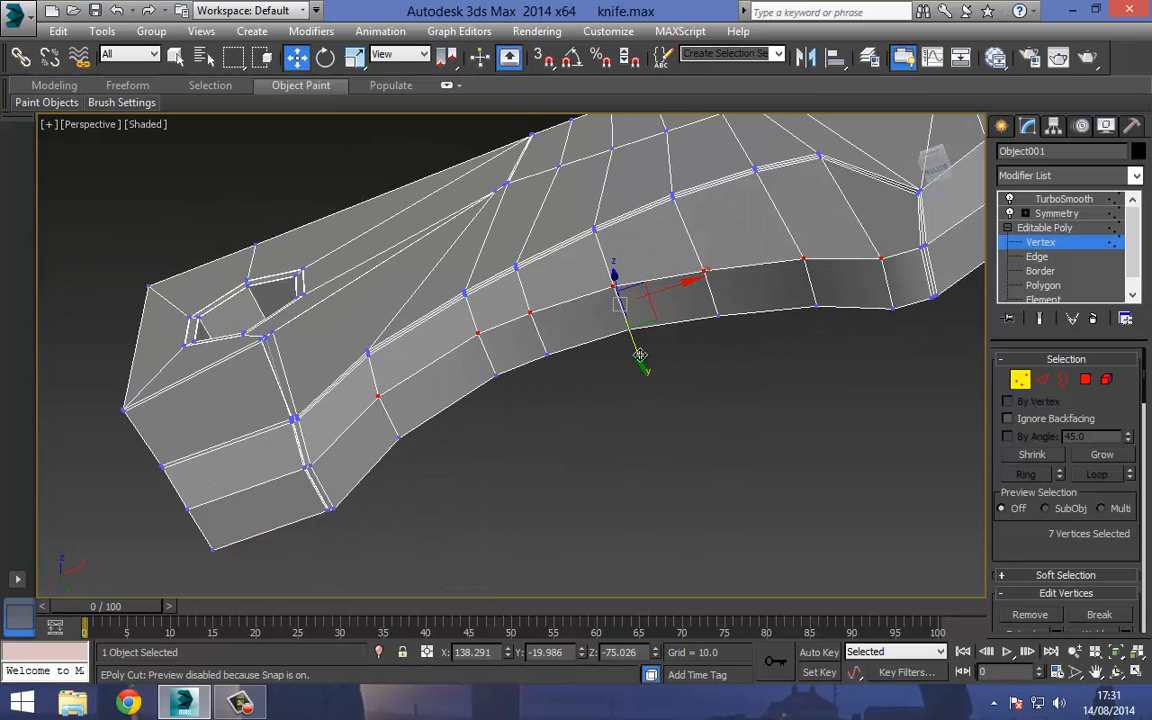
{"action": "left_click_drag", "start_coordinate": [640, 355], "coordinate": [650, 381]}
{"action": "key", "text": "ctrl+z"}
{"action": "left_click_drag", "start_coordinate": [325, 489], "coordinate": [326, 490], "text": "ctrl"}
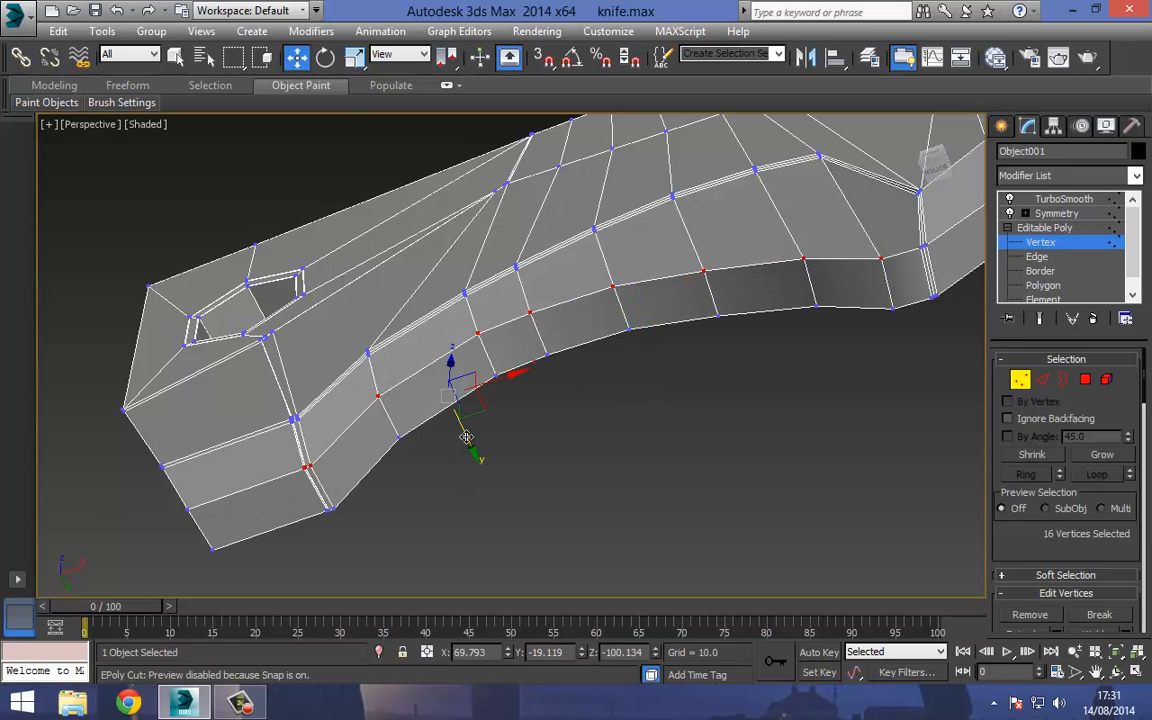
{"action": "left_click_drag", "start_coordinate": [467, 437], "coordinate": [498, 493]}
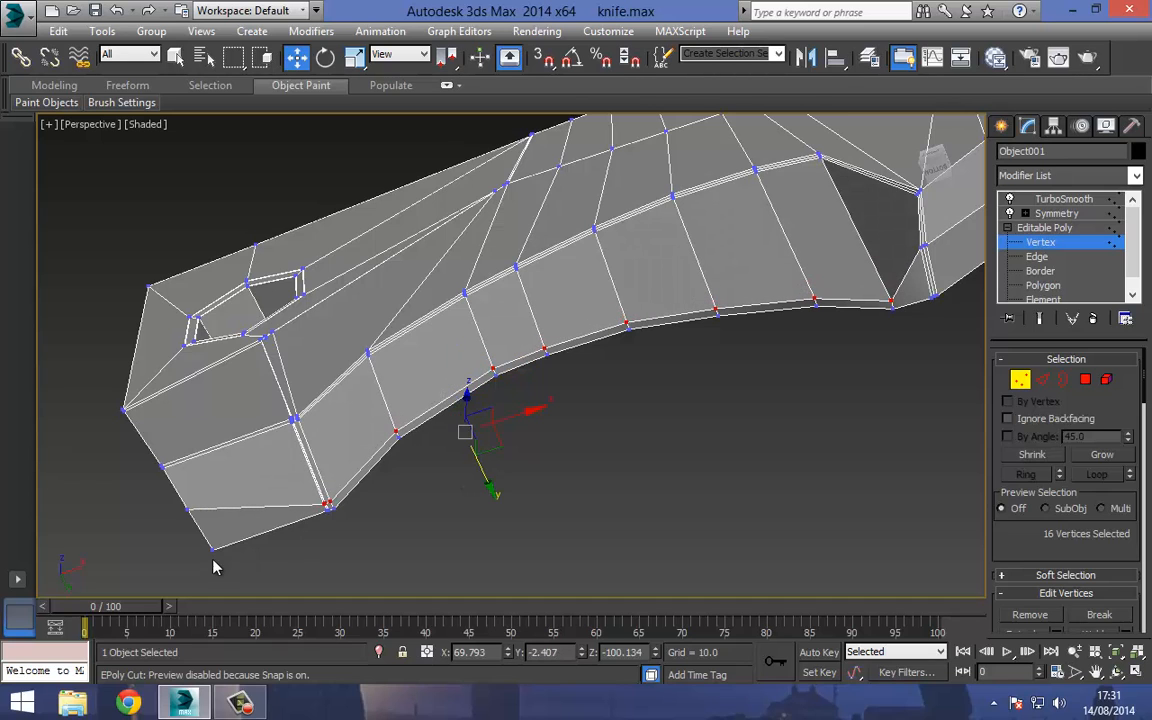
Shift the front end's underside vertex, the recess's three rear-point vertices and the next vertex behind them inward along Y to ease the taper.
{"action": "left_click", "coordinate": [187, 508]}
{"action": "left_click_drag", "start_coordinate": [208, 551], "coordinate": [247, 562]}
{"action": "middle_click_drag", "start_coordinate": [780, 305], "coordinate": [402, 398]}
{"action": "scroll", "coordinate": [538, 350], "scroll_direction": "up", "scroll_amount": 3}
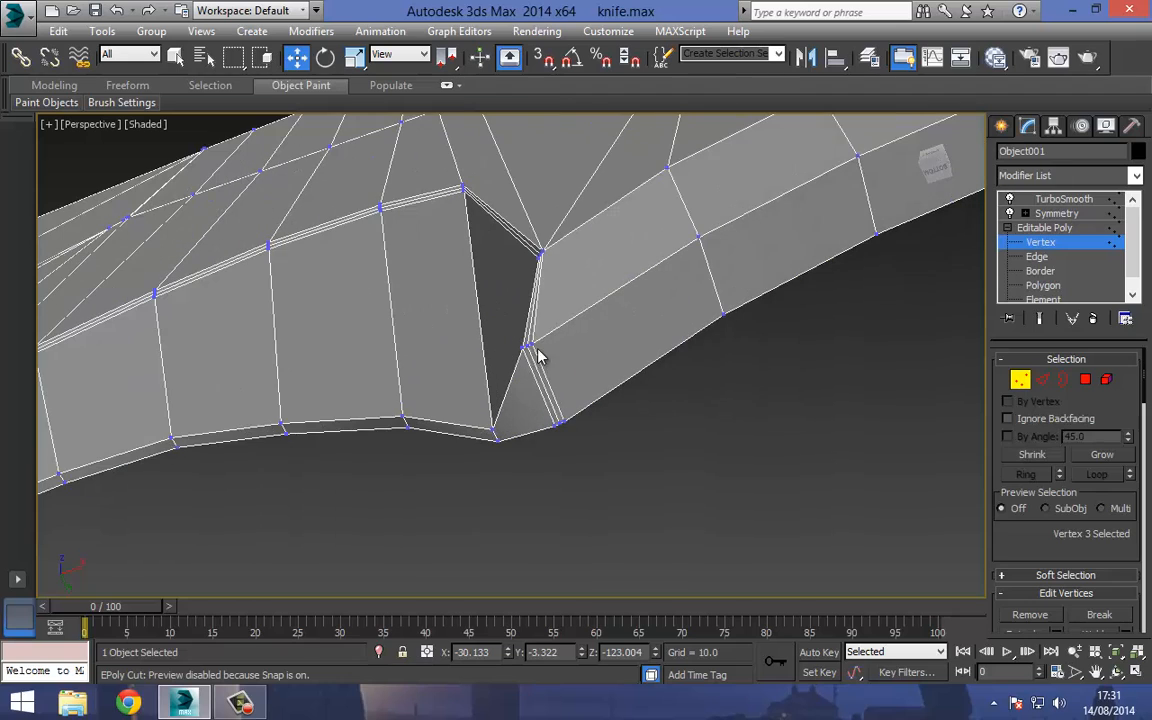
{"action": "left_click_drag", "start_coordinate": [545, 365], "coordinate": [575, 437]}
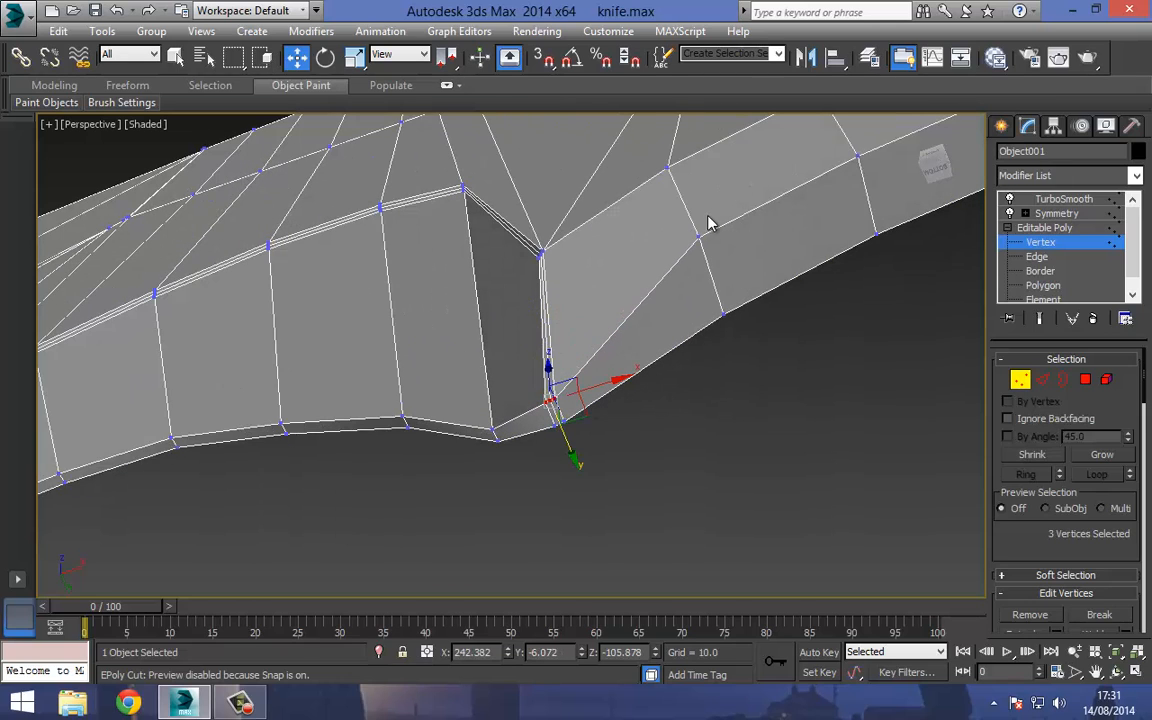
{"action": "left_click", "coordinate": [698, 238]}
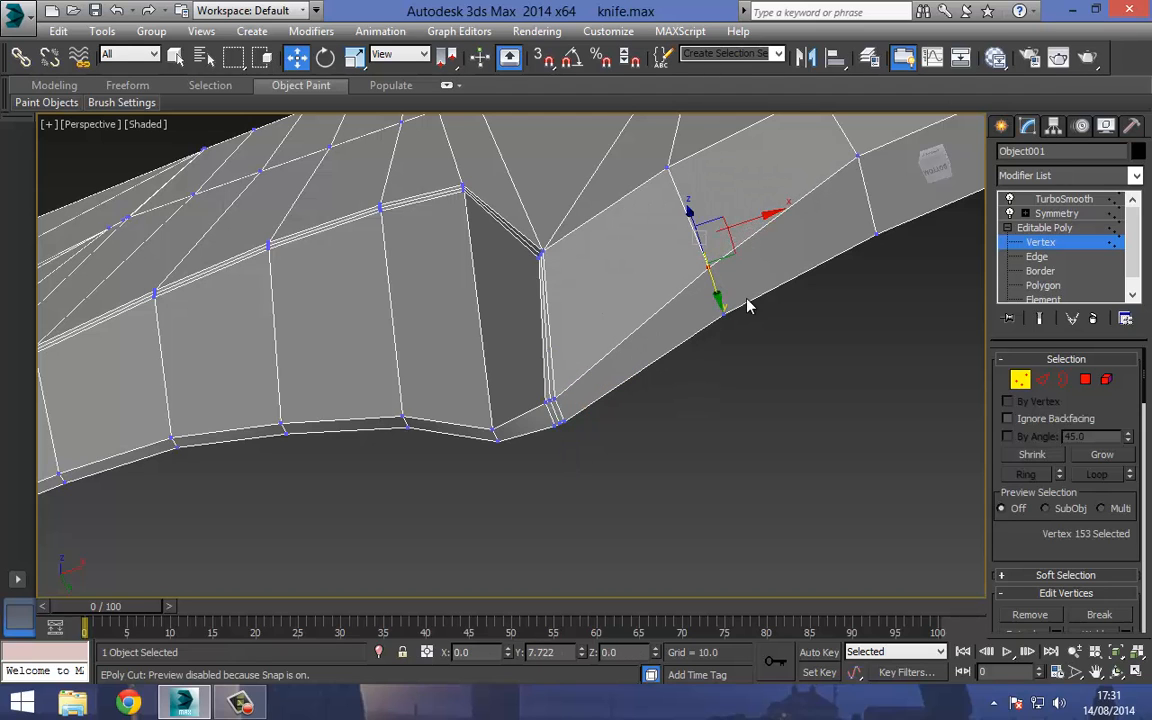
Inspect the smoothed handle's underside and finger recess from several angles, then compare the whole handle with the reference image.
{"action": "left_click", "coordinate": [1044, 228]}
{"action": "left_click", "coordinate": [1056, 213]}
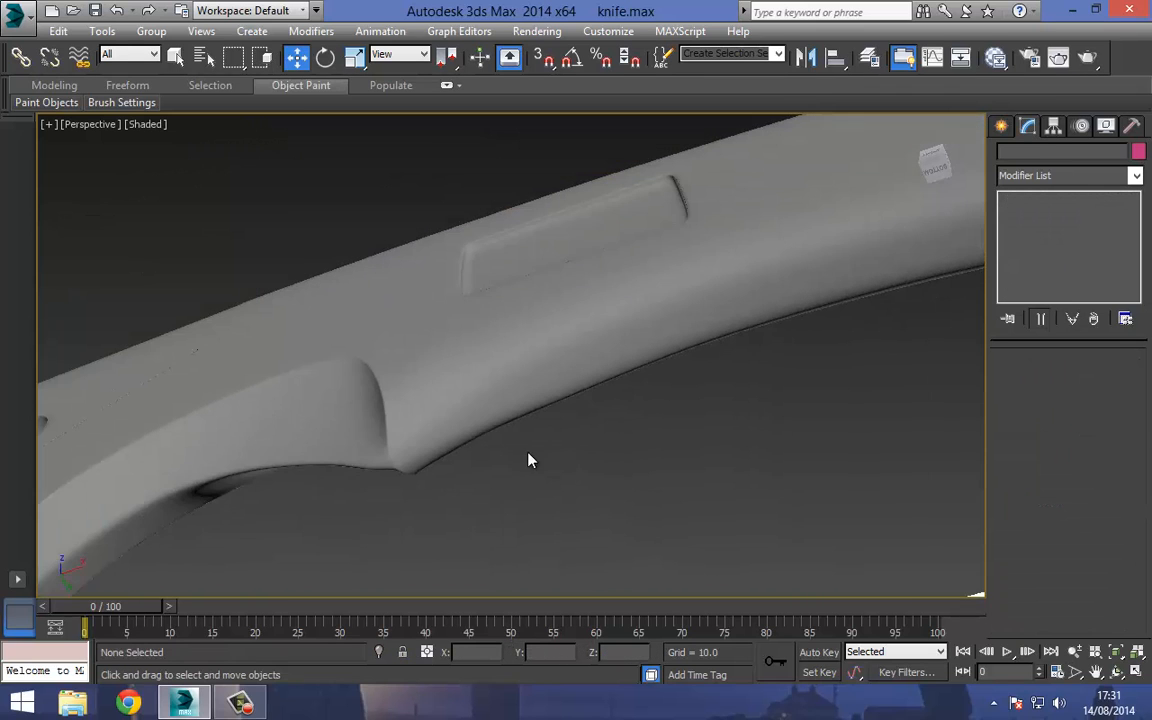
{"action": "middle_click_drag", "start_coordinate": [530, 460], "coordinate": [495, 375]}
{"action": "key", "text": "ctrl+r"}
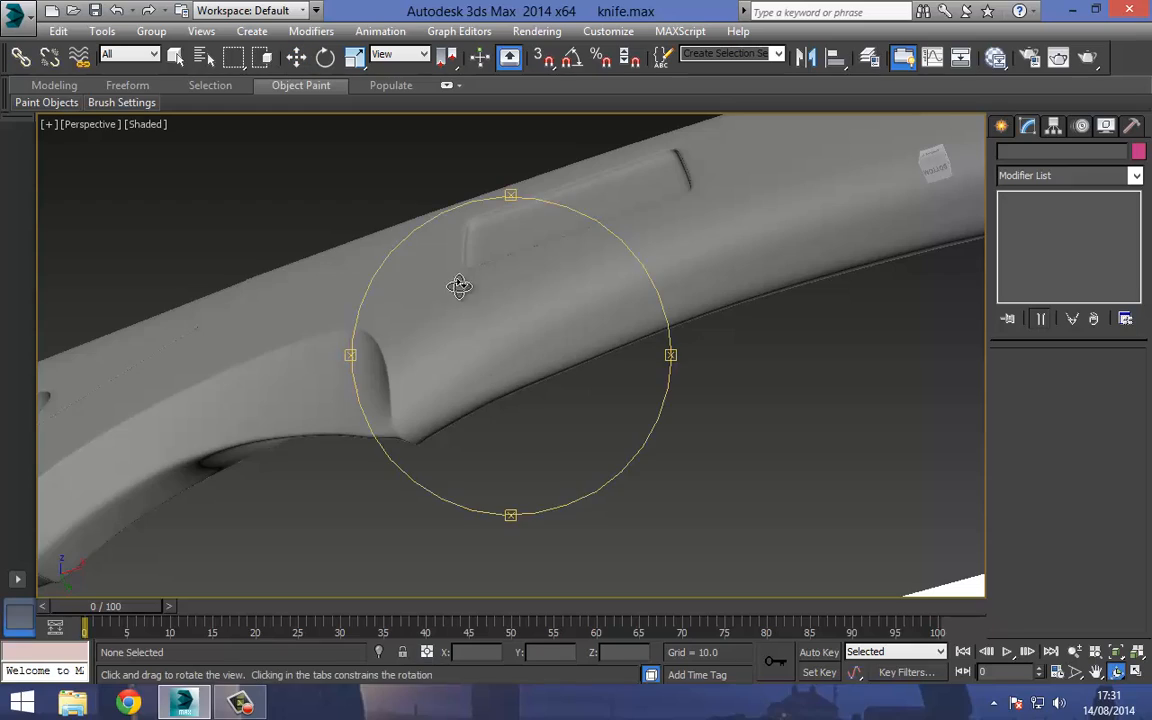
{"action": "left_click_drag", "start_coordinate": [459, 287], "coordinate": [480, 302]}
{"action": "left_click_drag", "start_coordinate": [400, 274], "coordinate": [377, 261]}
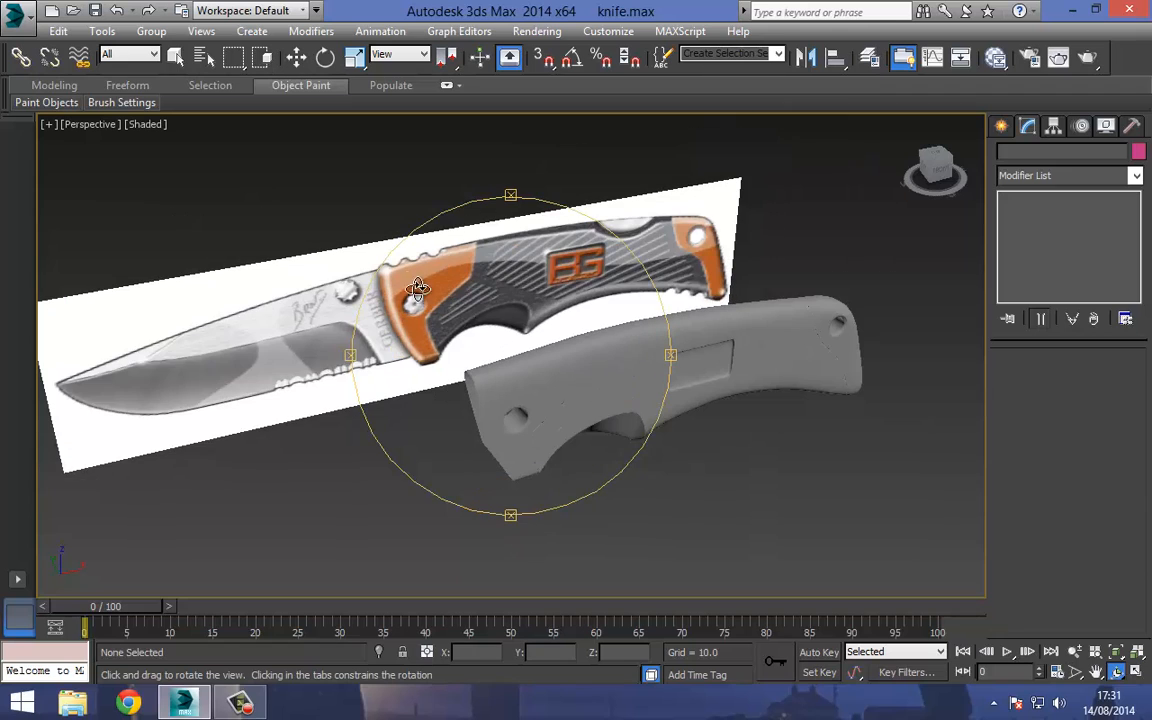
{"action": "left_click", "coordinate": [296, 57]}
{"action": "key", "text": "z"}
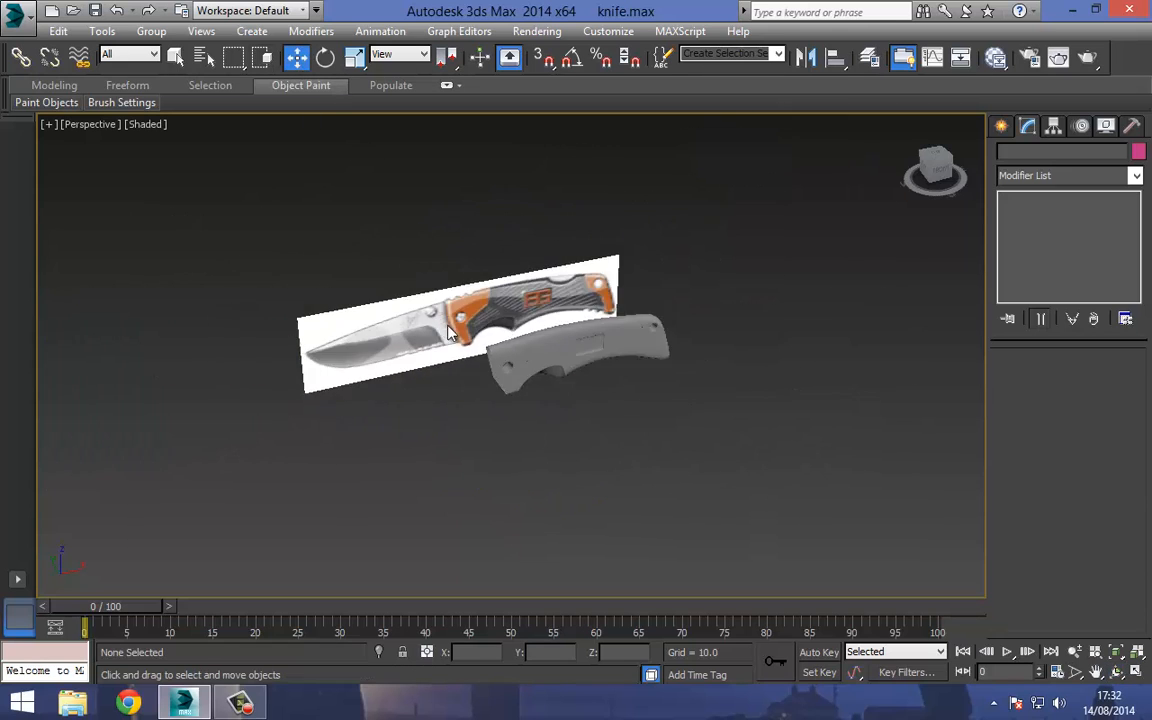
Create a sphere with a radius of about 26 centred on the handle's front screw hole in the front view.
{"action": "key", "text": "f"}
{"action": "key", "text": "z"}
{"action": "scroll", "coordinate": [421, 375], "scroll_direction": "up", "scroll_amount": 8}
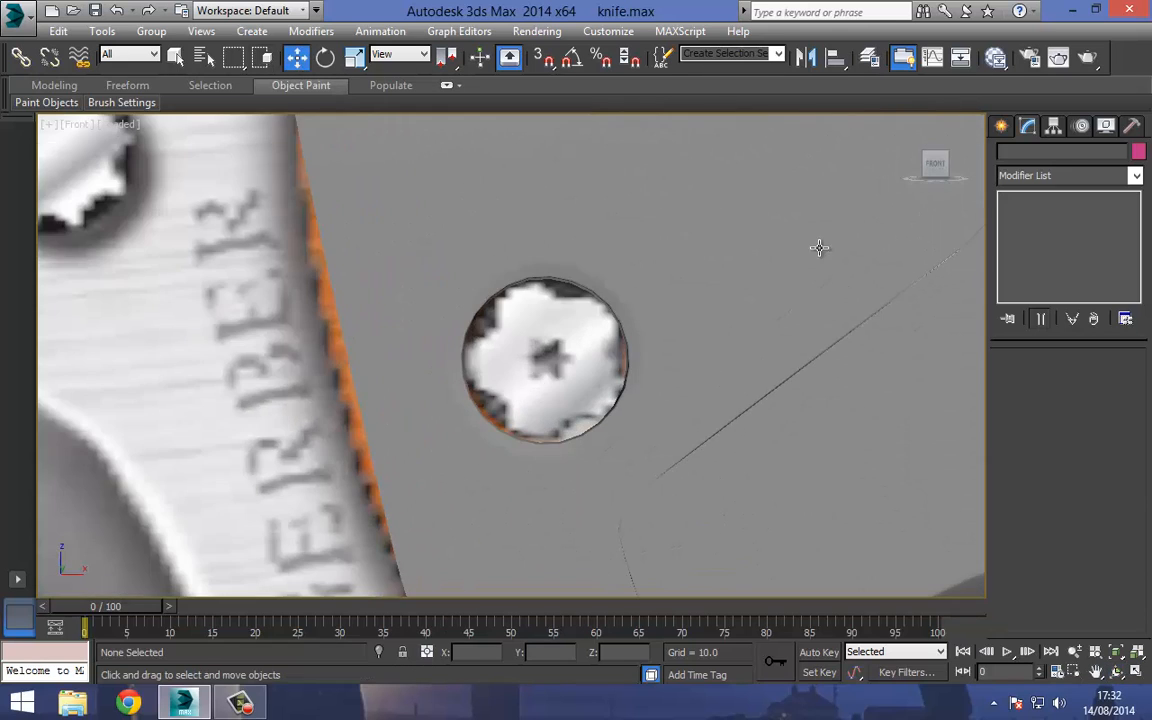
{"action": "left_click", "coordinate": [1002, 126]}
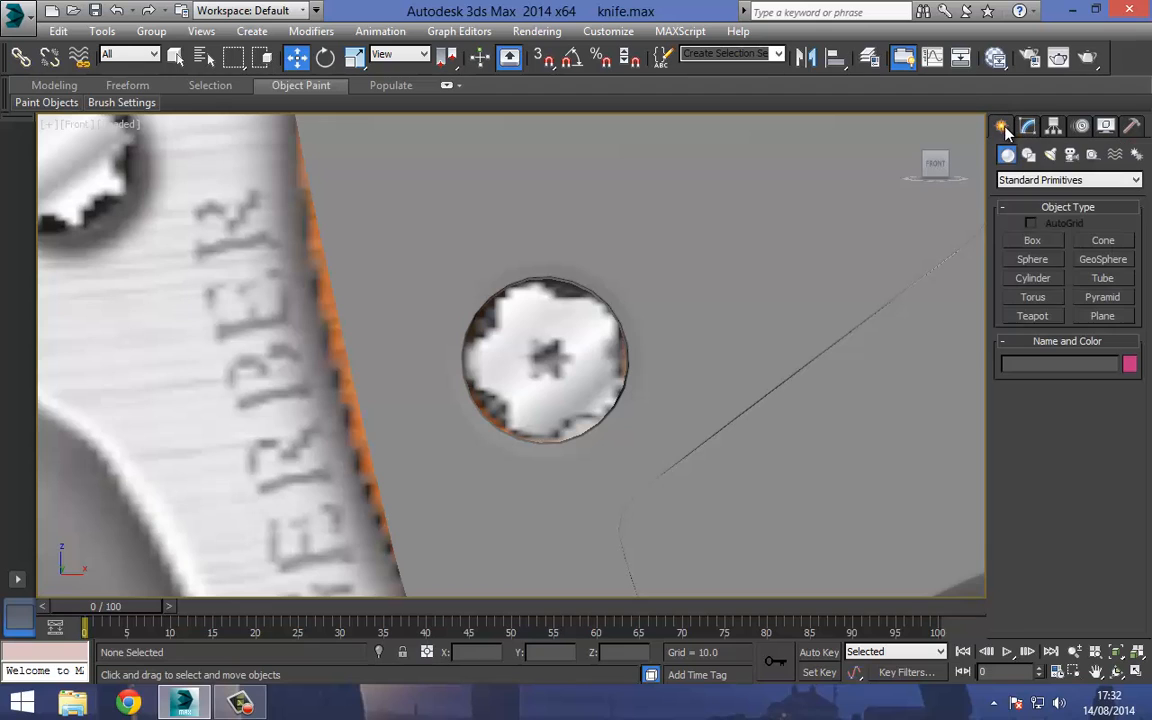
{"action": "left_click", "coordinate": [1032, 278]}
{"action": "left_click", "coordinate": [1033, 262]}
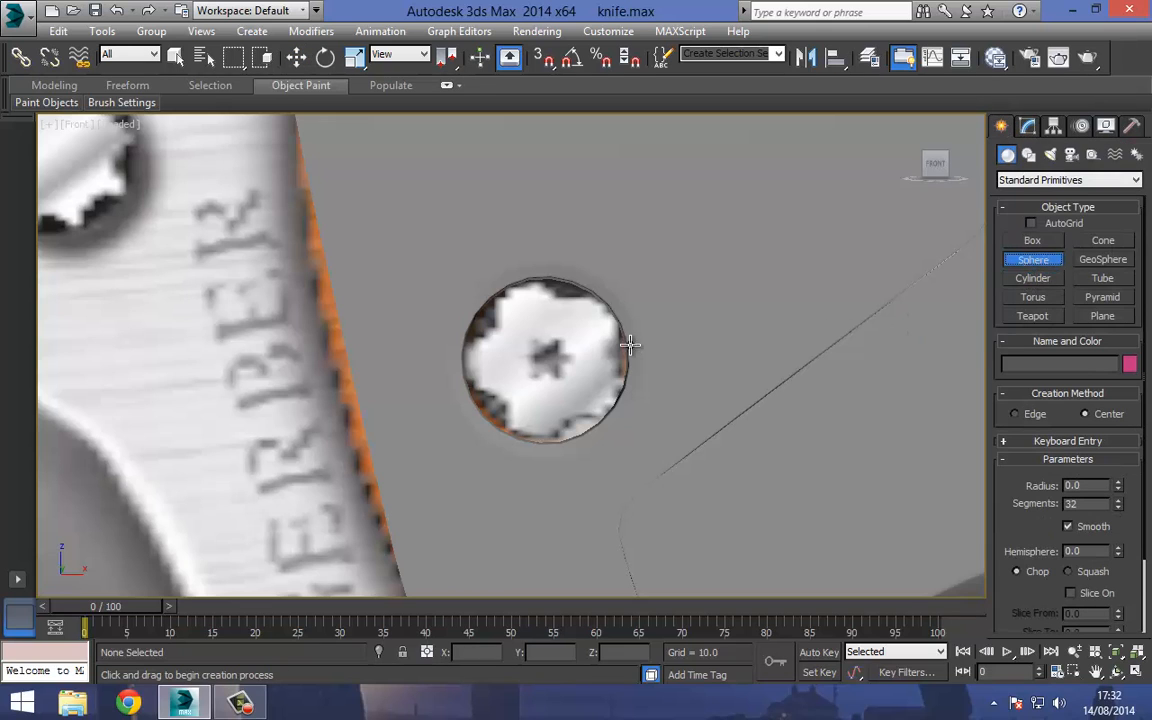
{"action": "left_click_drag", "start_coordinate": [545, 360], "coordinate": [543, 272]}
Show the front view in wireframe and scale the sphere uniformly to about 95.4% to fit the screw hole.
{"action": "key", "text": "F3"}
{"action": "left_click", "coordinate": [299, 58]}
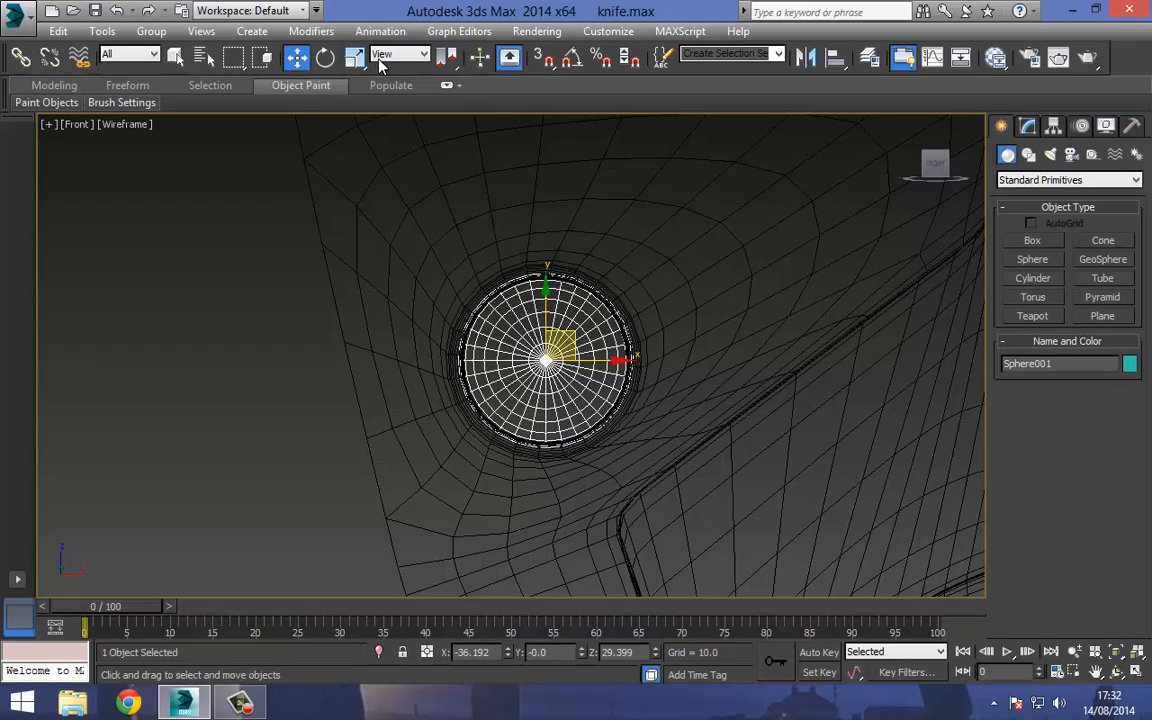
{"action": "left_click", "coordinate": [355, 57]}
{"action": "scroll", "coordinate": [450, 308], "scroll_direction": "up", "scroll_amount": 6}
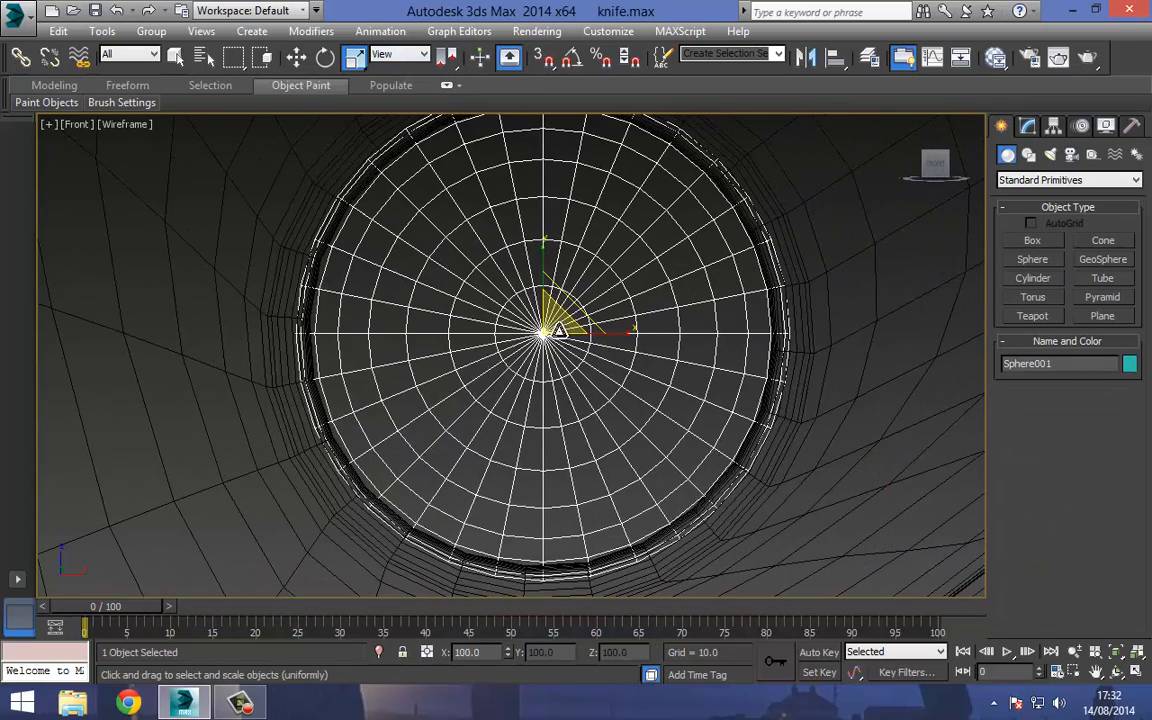
{"action": "left_click_drag", "start_coordinate": [559, 330], "coordinate": [556, 330]}
{"action": "middle_click_drag", "start_coordinate": [508, 243], "coordinate": [446, 357]}
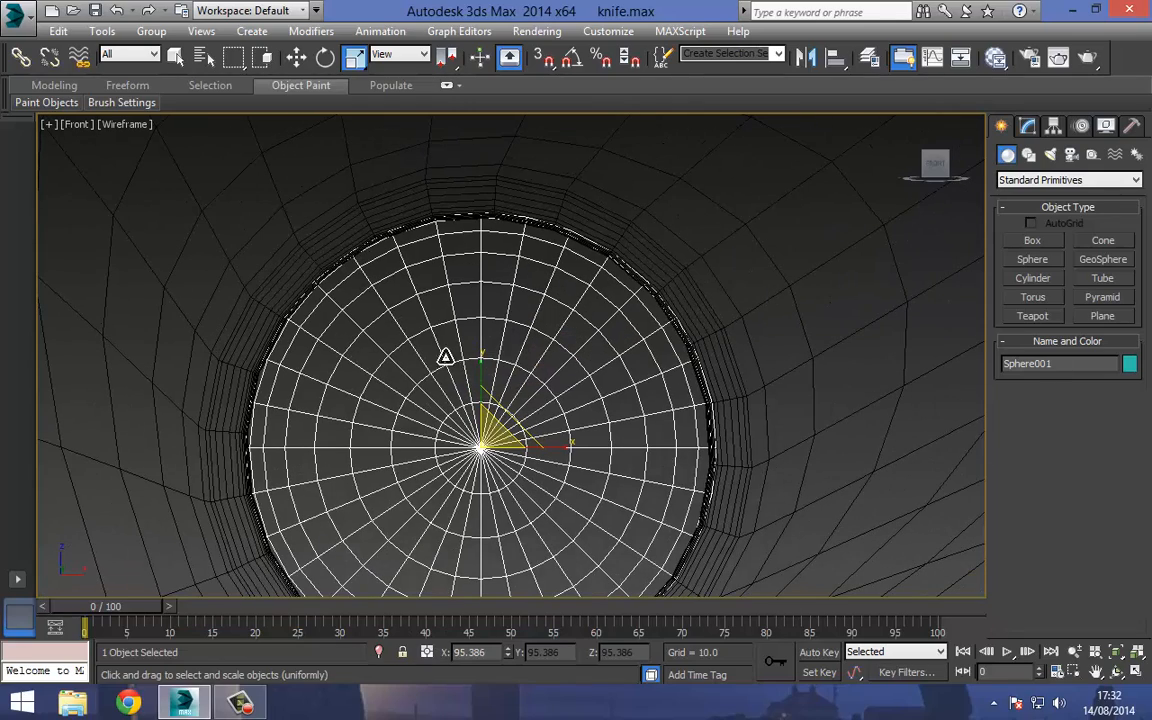
Centre the sphere in the screw hole by moving it about 0.26 down and 0.18 toward negative X, and open its parameters.
{"action": "left_click", "coordinate": [297, 57]}
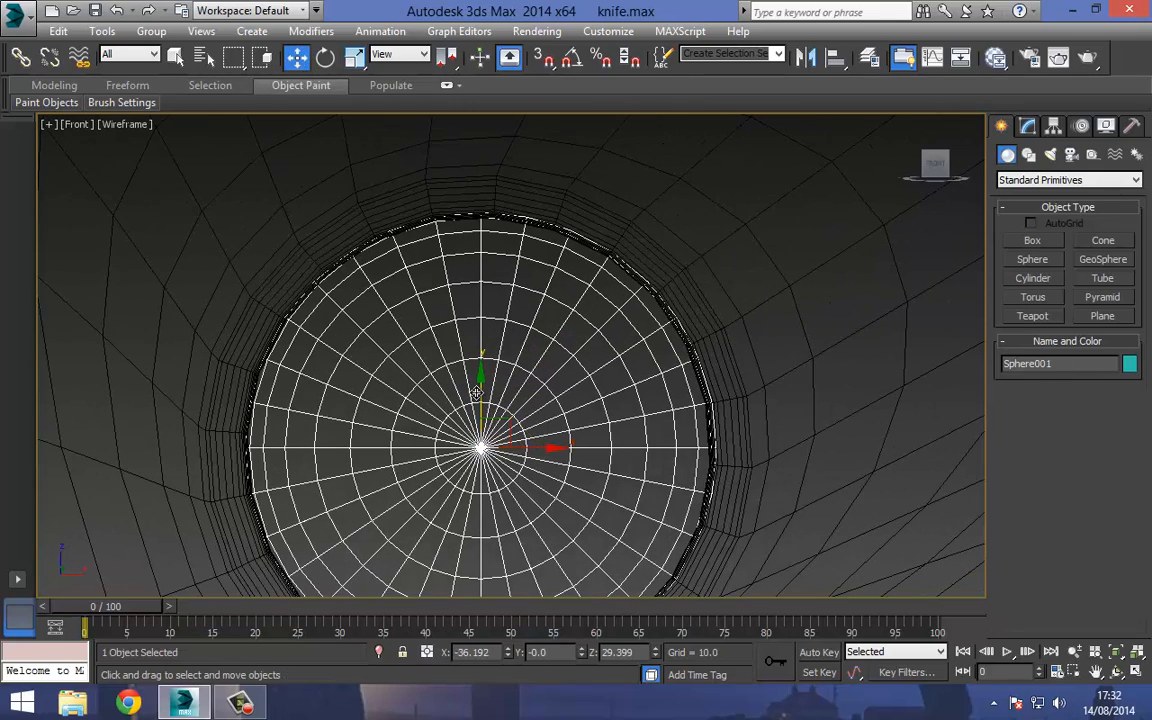
{"action": "left_click_drag", "start_coordinate": [476, 392], "coordinate": [475, 398]}
{"action": "middle_click_drag", "start_coordinate": [556, 445], "coordinate": [524, 393]}
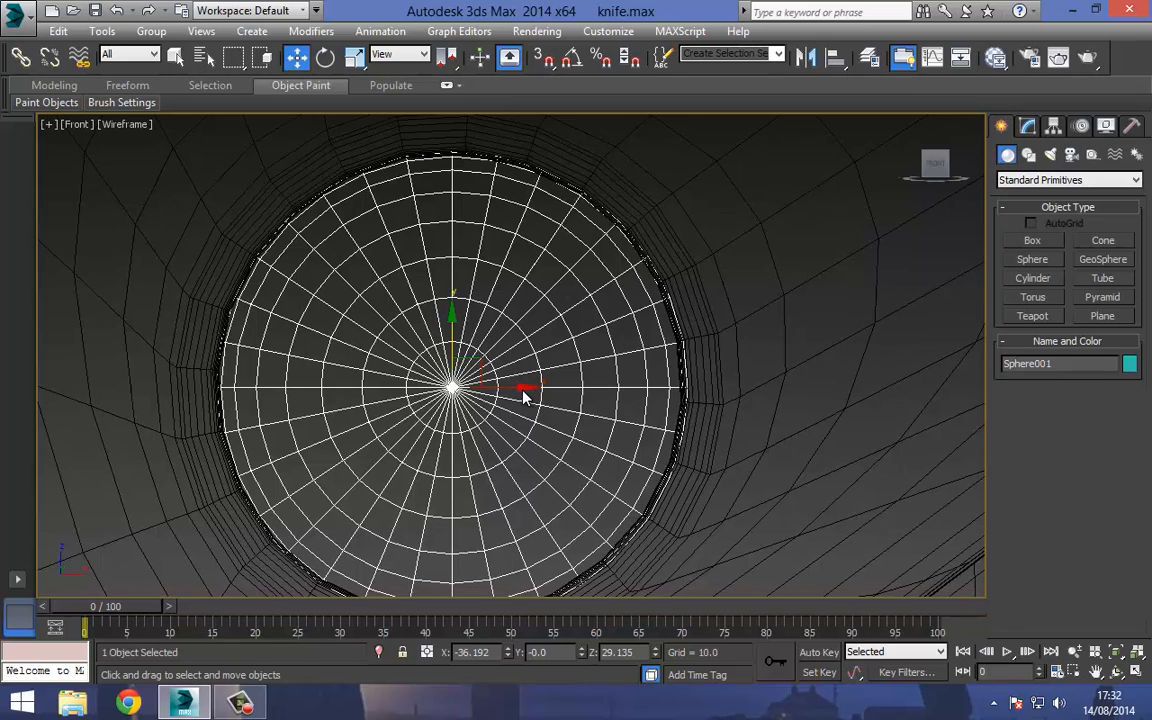
{"action": "left_click_drag", "start_coordinate": [522, 388], "coordinate": [516, 387]}
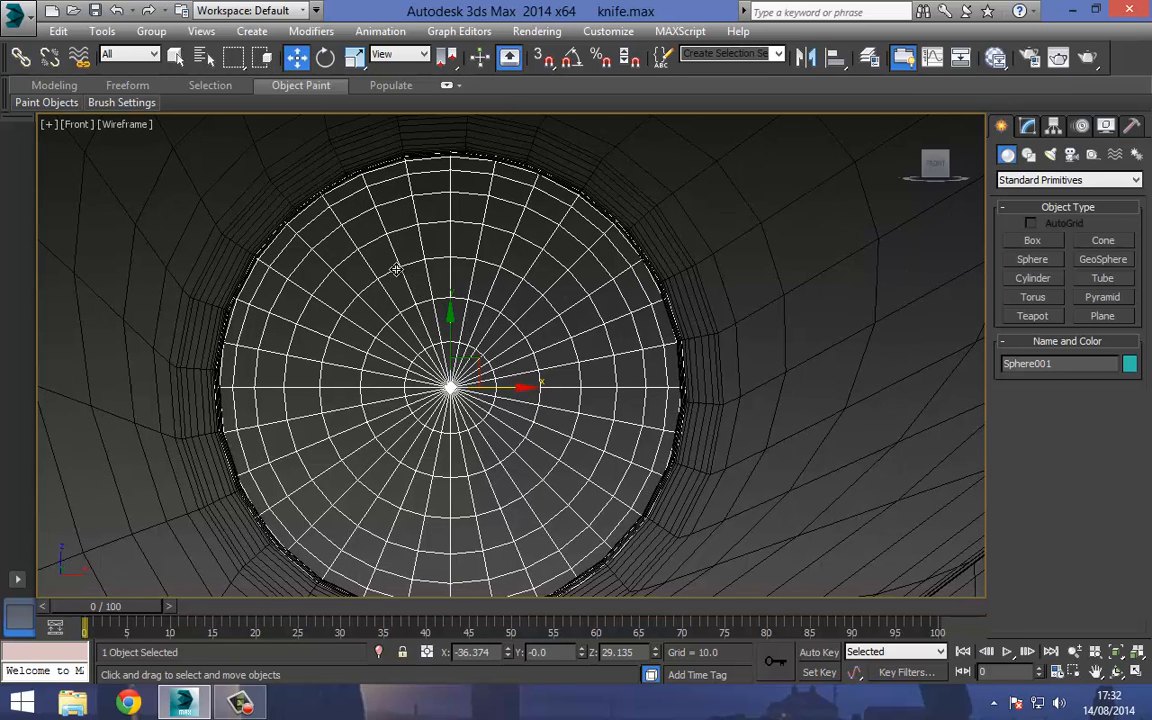
{"action": "left_click", "coordinate": [1030, 125]}
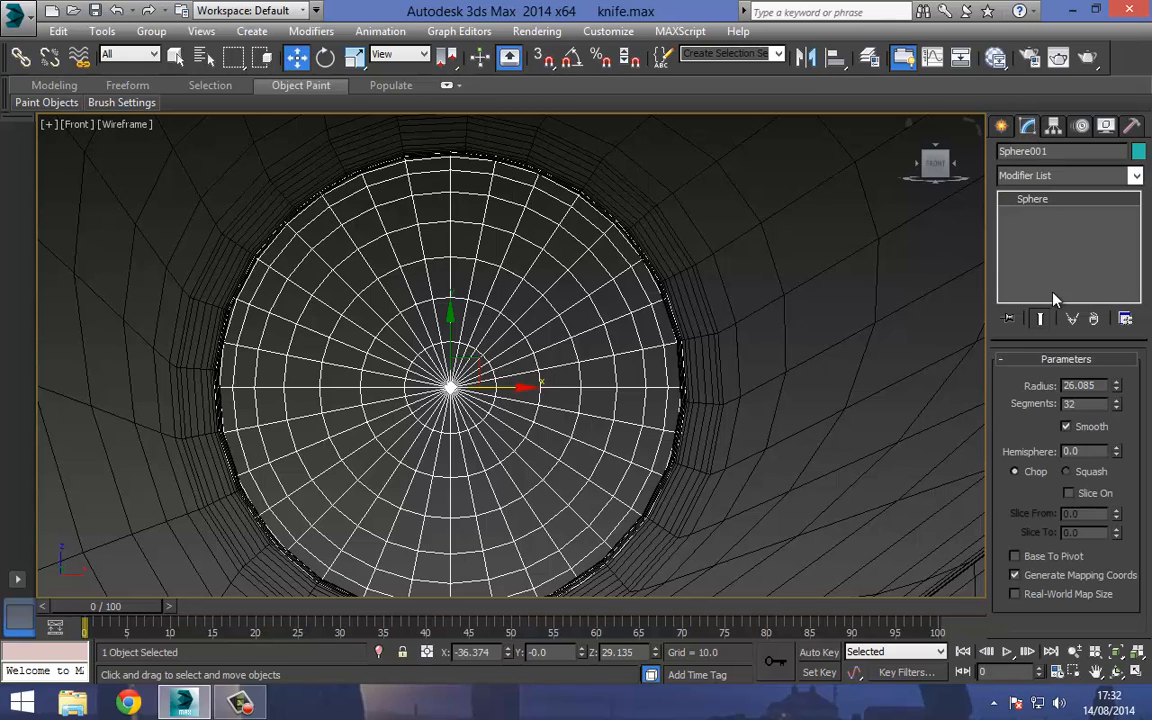
Reduce the sphere's segments to 12.
{"action": "double_click", "coordinate": [1089, 401]}
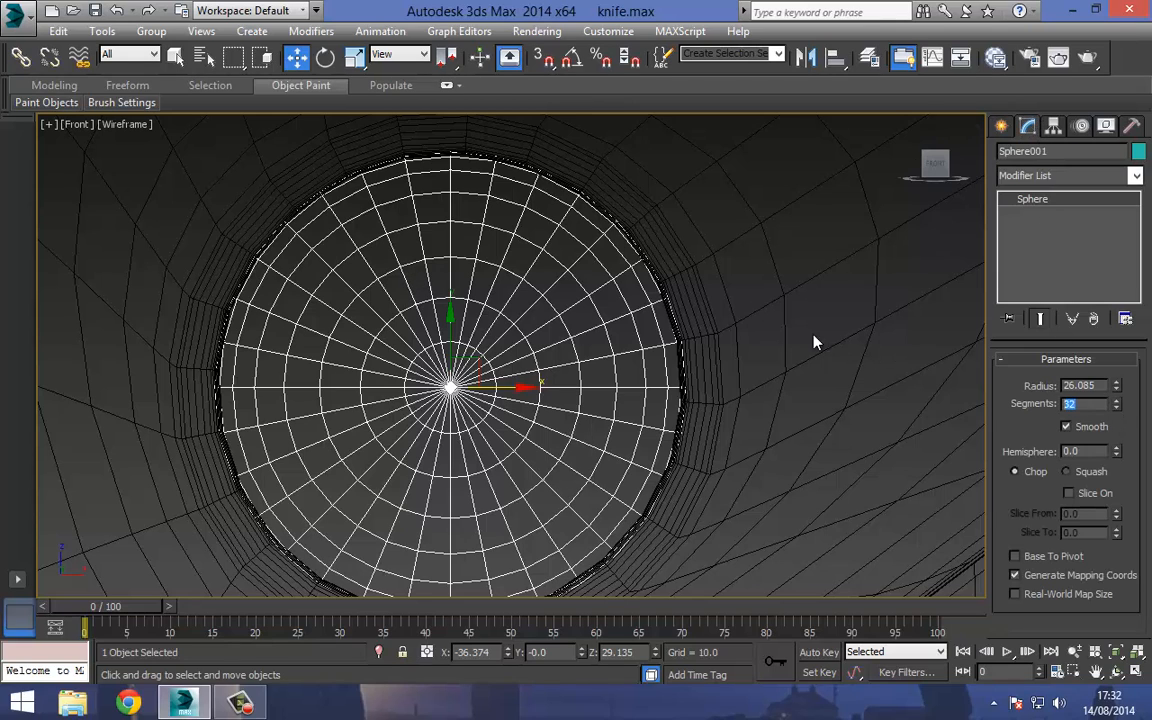
{"action": "type", "text": "12"}
{"action": "key", "text": "Return"}
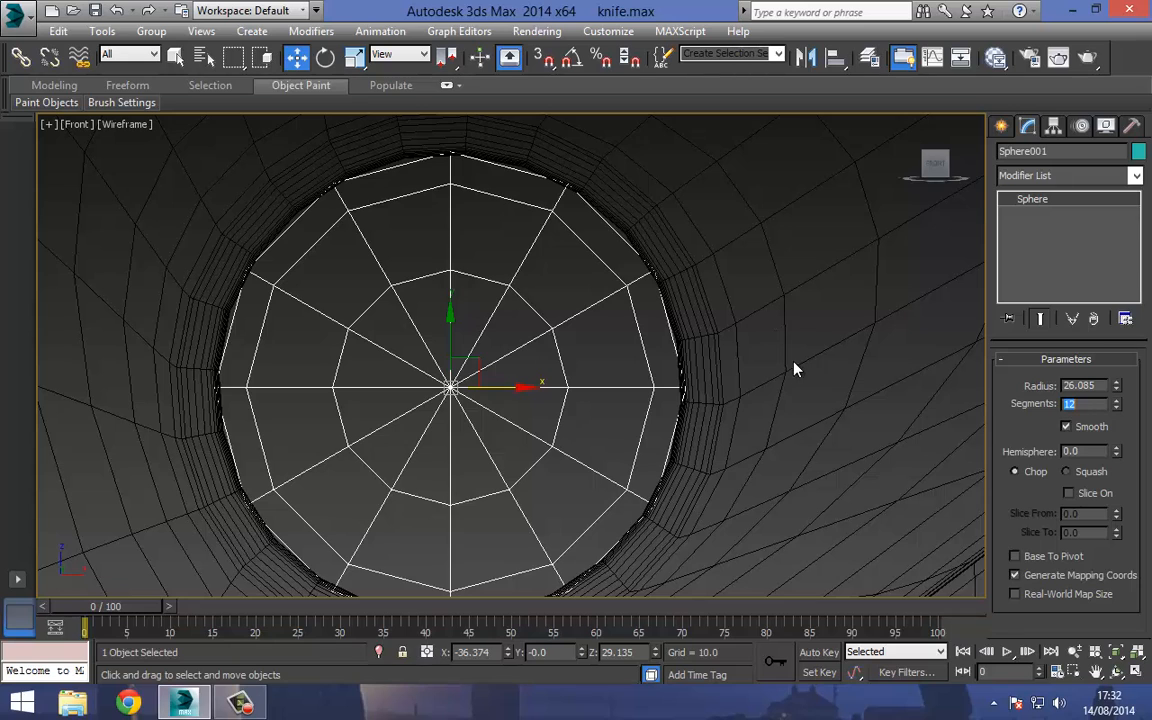
Convert the sphere to an Editable Poly, working in the top view.
{"action": "middle_click", "coordinate": [794, 366]}
{"action": "key", "text": "t"}
{"action": "middle_click_drag", "start_coordinate": [514, 302], "coordinate": [830, 216]}
{"action": "scroll", "coordinate": [830, 216], "scroll_direction": "down", "scroll_amount": 3}
{"action": "scroll", "coordinate": [405, 288], "scroll_direction": "up", "scroll_amount": 3}
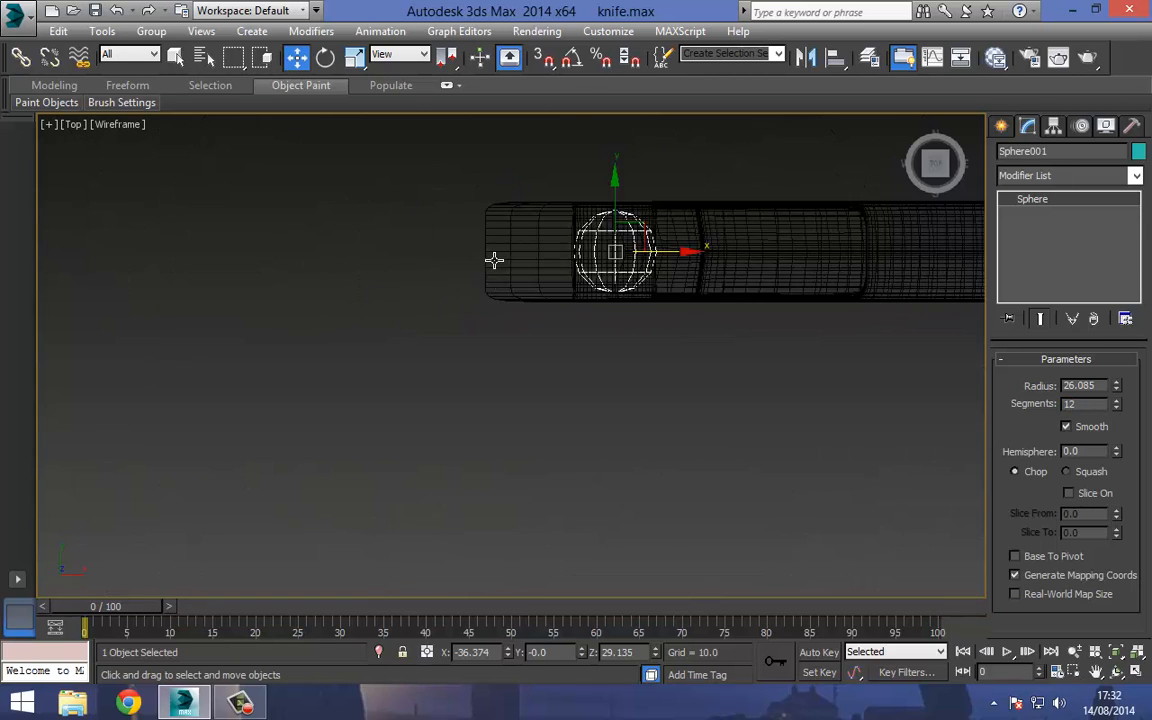
{"action": "scroll", "coordinate": [494, 260], "scroll_direction": "up", "scroll_amount": 2}
{"action": "right_click", "coordinate": [441, 323]}
{"action": "mouse_move", "coordinate": [560, 490]}
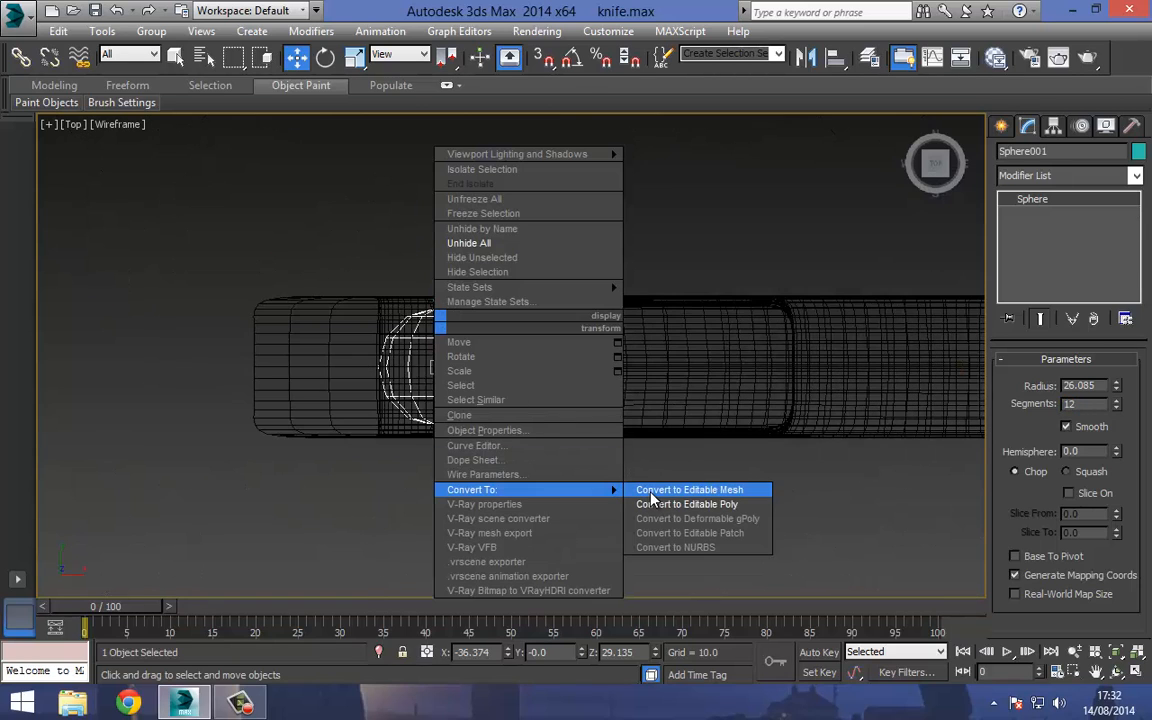
{"action": "left_click", "coordinate": [655, 504]}
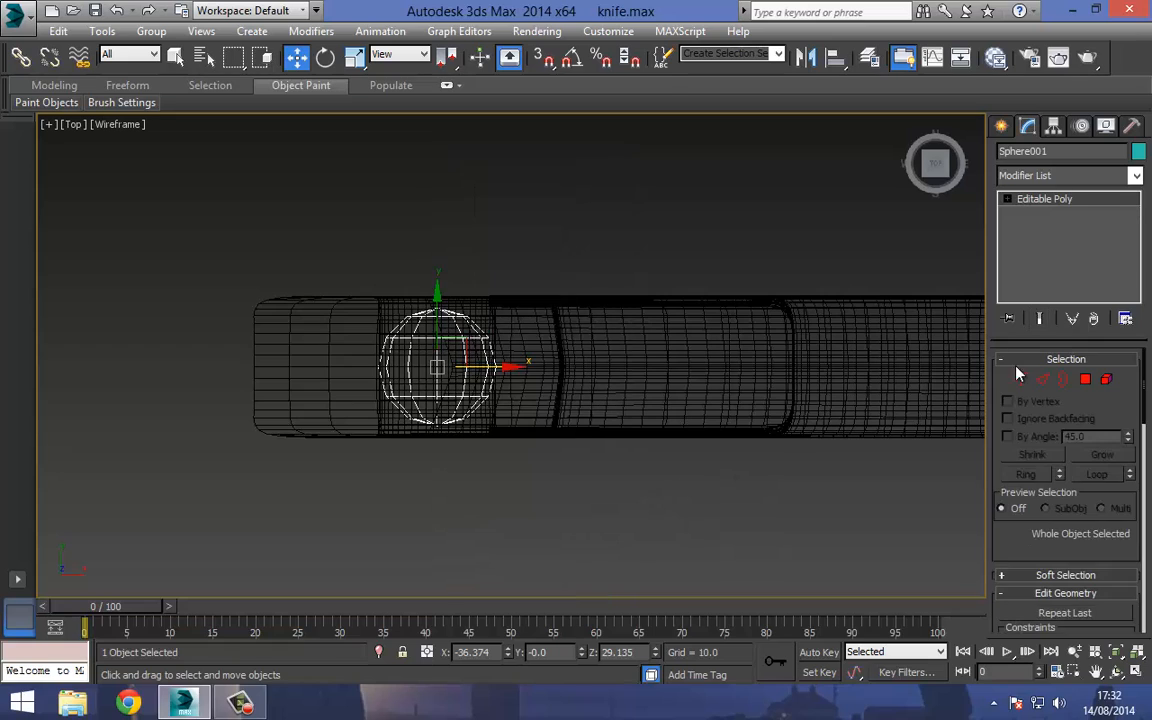
Delete the polygons of the sphere's rear half, on the positive Y side, and return to object level.
{"action": "left_click", "coordinate": [1086, 380]}
{"action": "left_click_drag", "start_coordinate": [352, 226], "coordinate": [560, 352]}
{"action": "key", "text": "Delete"}
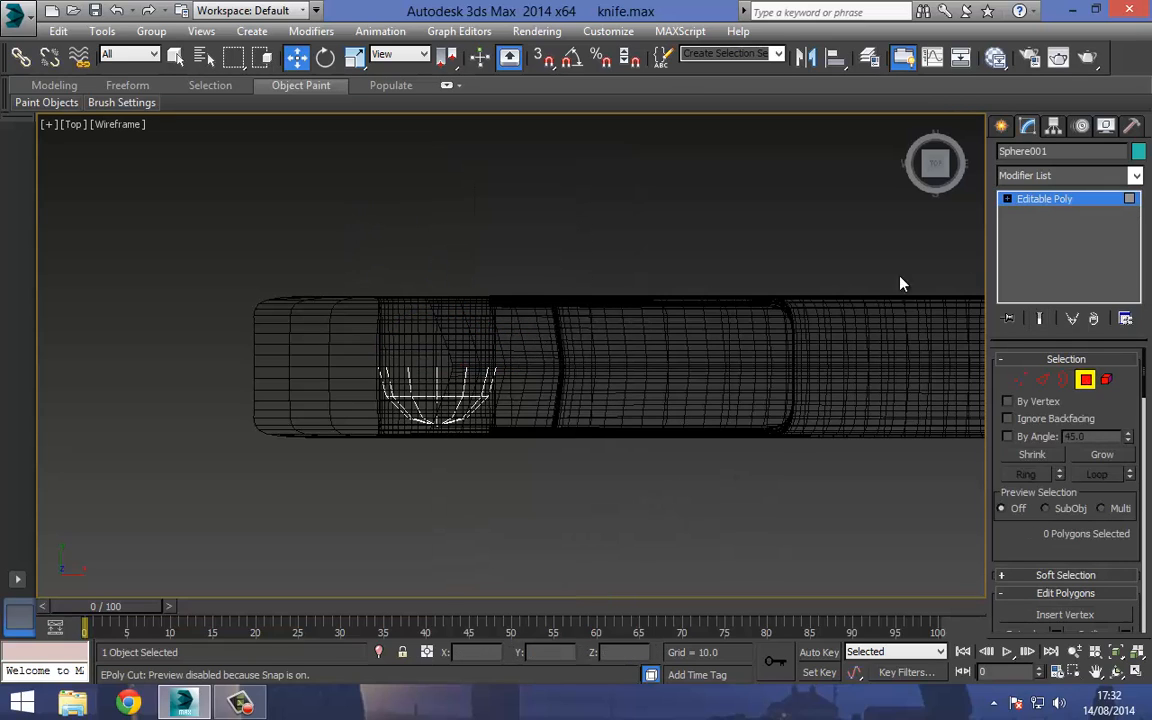
{"action": "left_click", "coordinate": [1064, 202]}
Show the perspective view shaded and move the half-sphere outward along Y to about -26.49 so it sits at the hole's opening.
{"action": "middle_click_drag", "start_coordinate": [425, 299], "coordinate": [391, 284]}
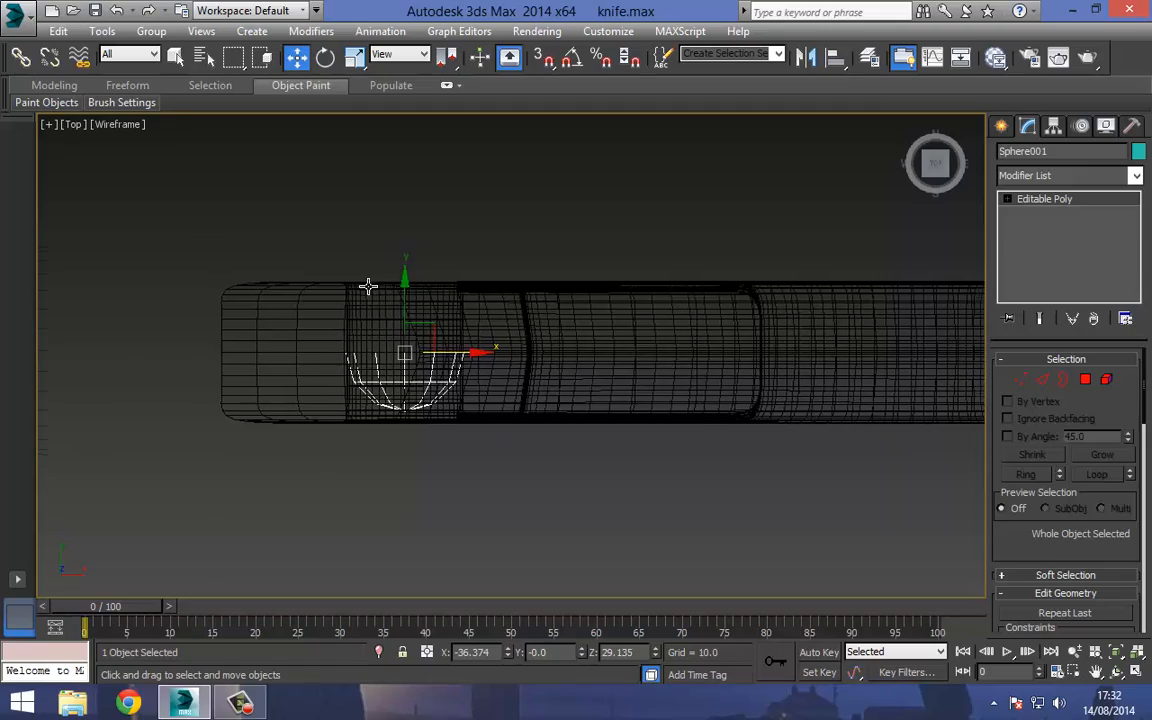
{"action": "key", "text": "p"}
{"action": "scroll", "coordinate": [360, 310], "scroll_direction": "up", "scroll_amount": 5}
{"action": "mouse_move", "coordinate": [362, 329]}
{"action": "middle_mouse_down", "text": "alt"}
{"action": "mouse_move", "coordinate": [393, 347]}
{"action": "mouse_move", "coordinate": [433, 288]}
{"action": "mouse_move", "coordinate": [458, 311]}
{"action": "mouse_move", "coordinate": [313, 142]}
{"action": "middle_mouse_up", "text": "alt"}
{"action": "key", "text": "F3"}
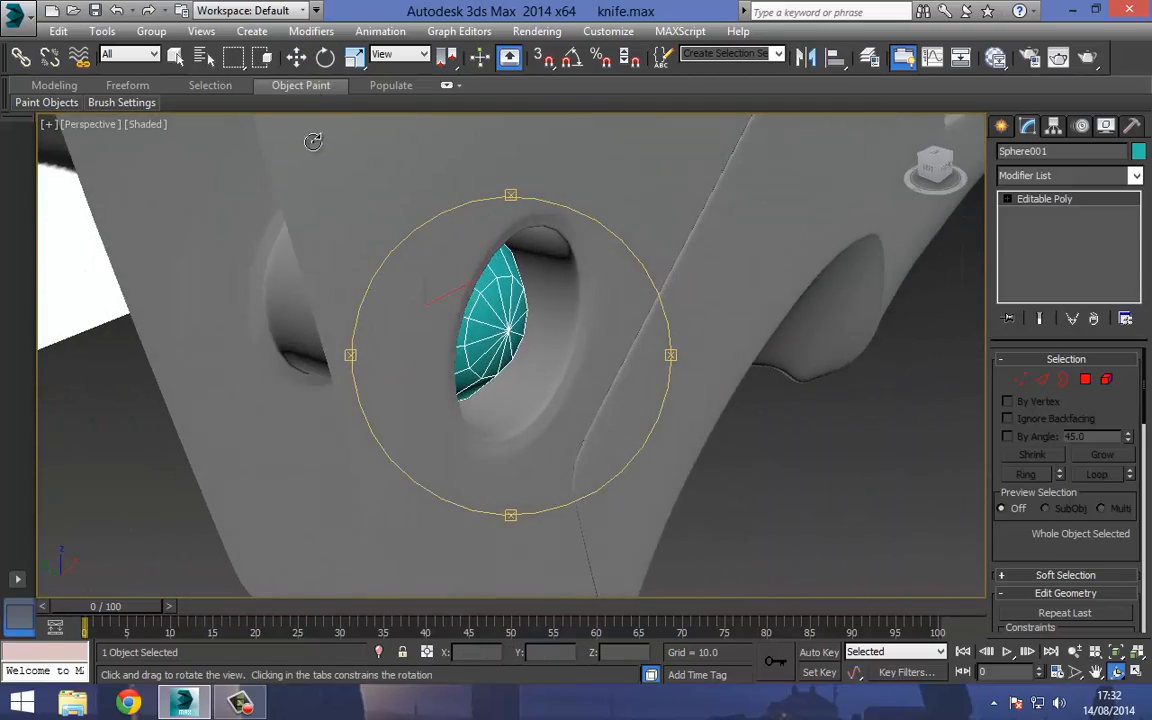
{"action": "left_click", "coordinate": [300, 58]}
{"action": "left_click_drag", "start_coordinate": [378, 291], "coordinate": [465, 319]}
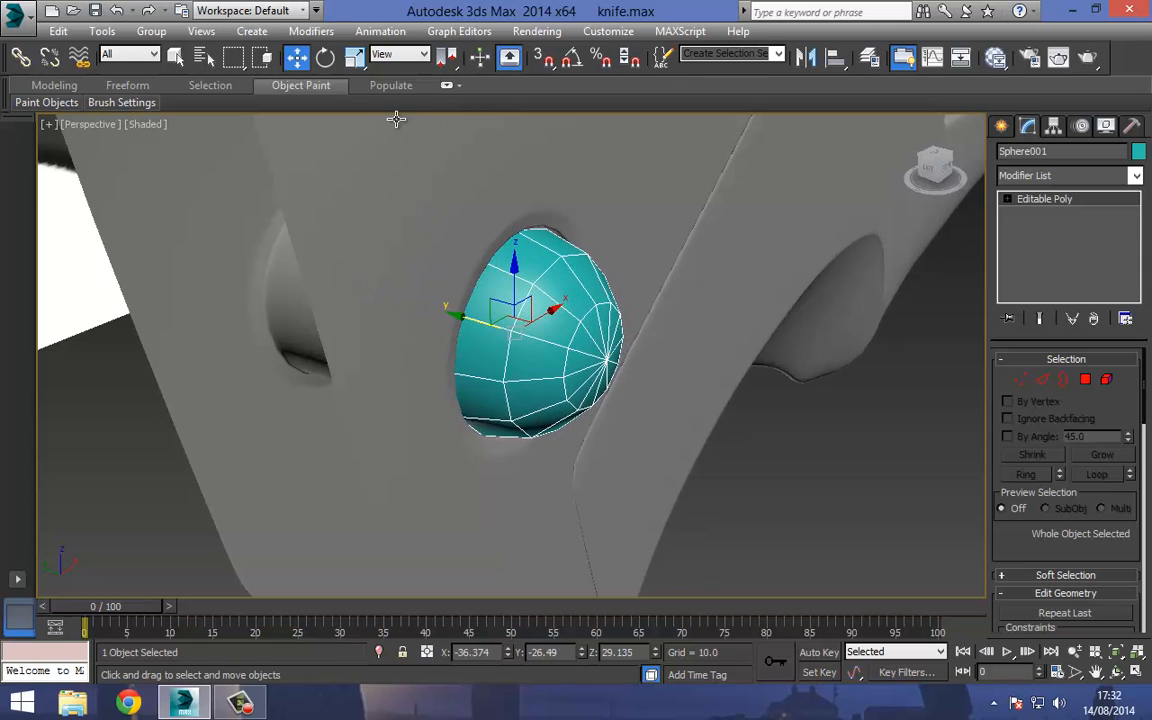
Flatten the half-sphere by scaling its Z axis to about 25%, and deselect it.
{"action": "left_click", "coordinate": [355, 57]}
{"action": "left_click_drag", "start_coordinate": [586, 377], "coordinate": [496, 308]}
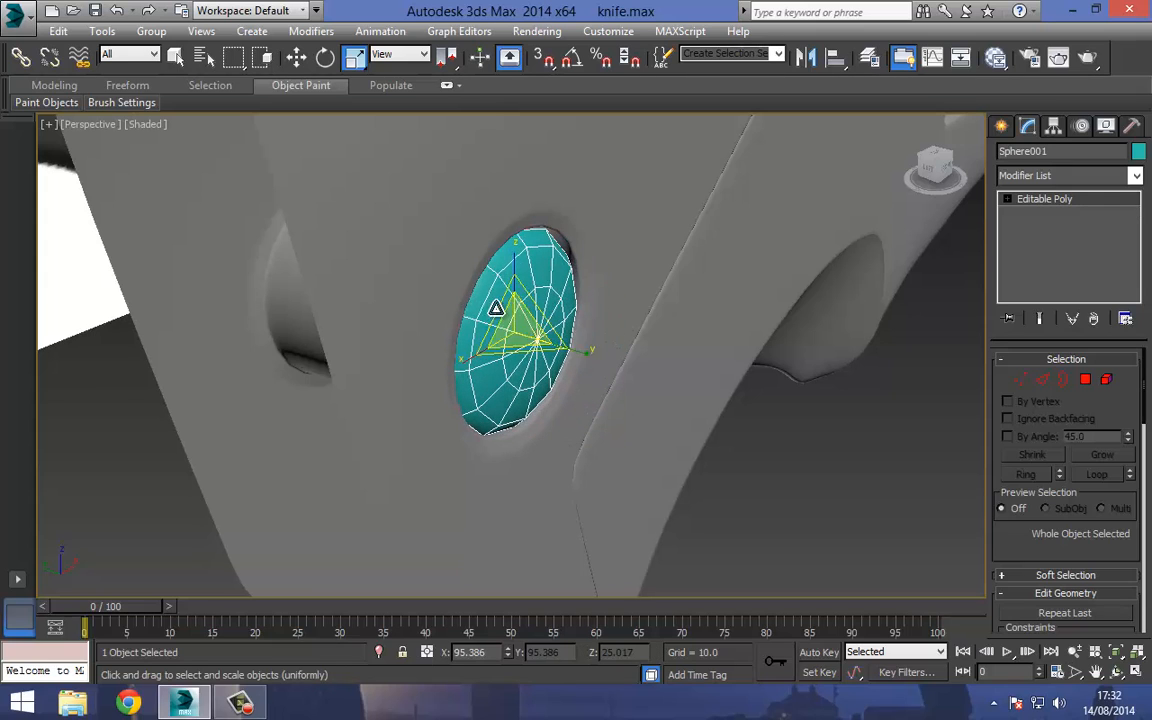
{"action": "left_click", "coordinate": [797, 469]}
{"action": "scroll", "coordinate": [525, 300], "scroll_direction": "up", "scroll_amount": 2}
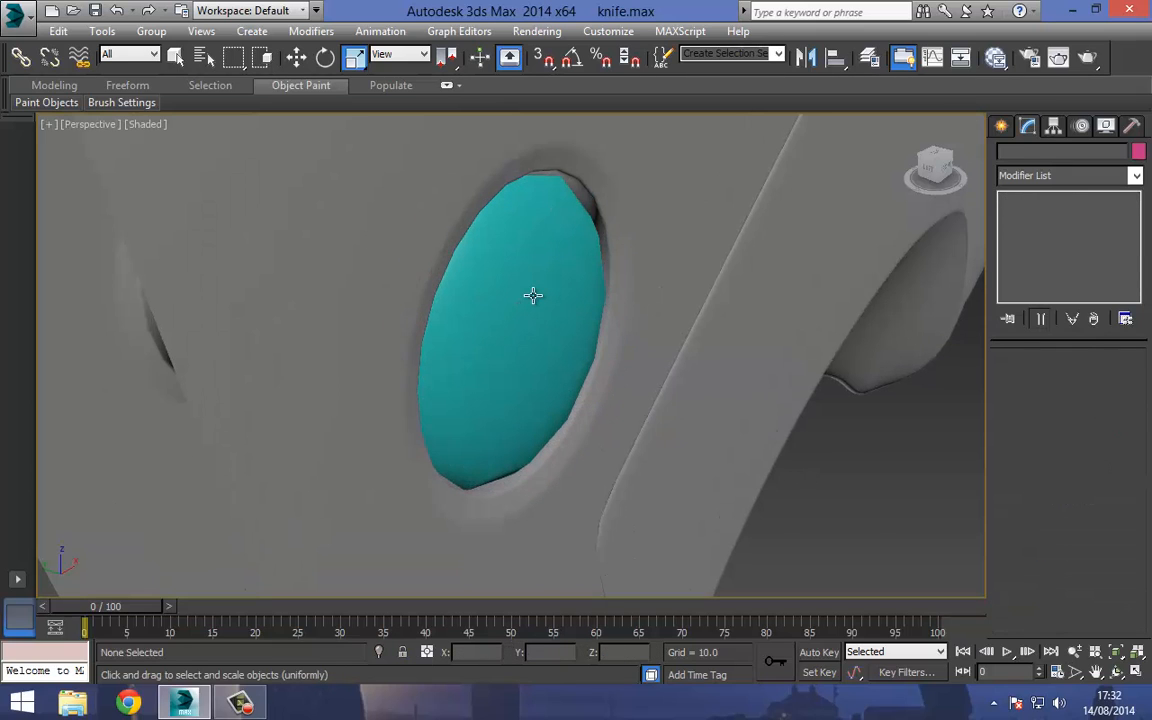
Hide the knife handle in the front view and activate edge editing on the flattened half-sphere.
{"action": "left_click", "coordinate": [533, 295]}
{"action": "key", "text": "f"}
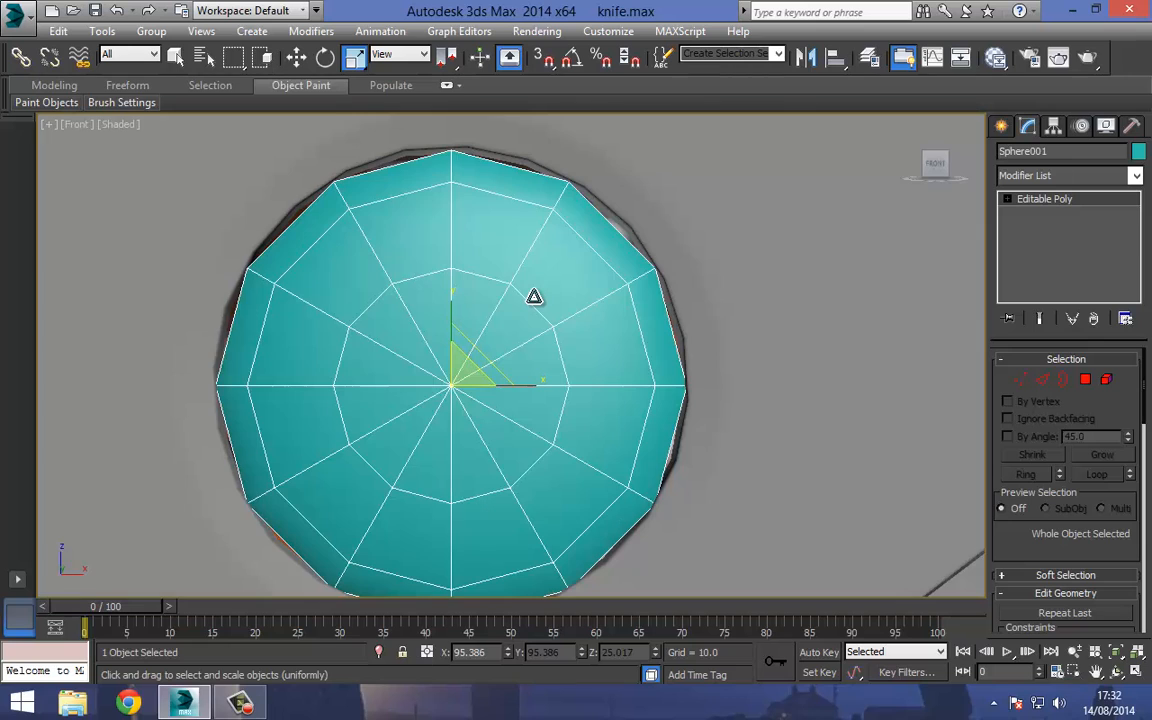
{"action": "left_click", "coordinate": [496, 259]}
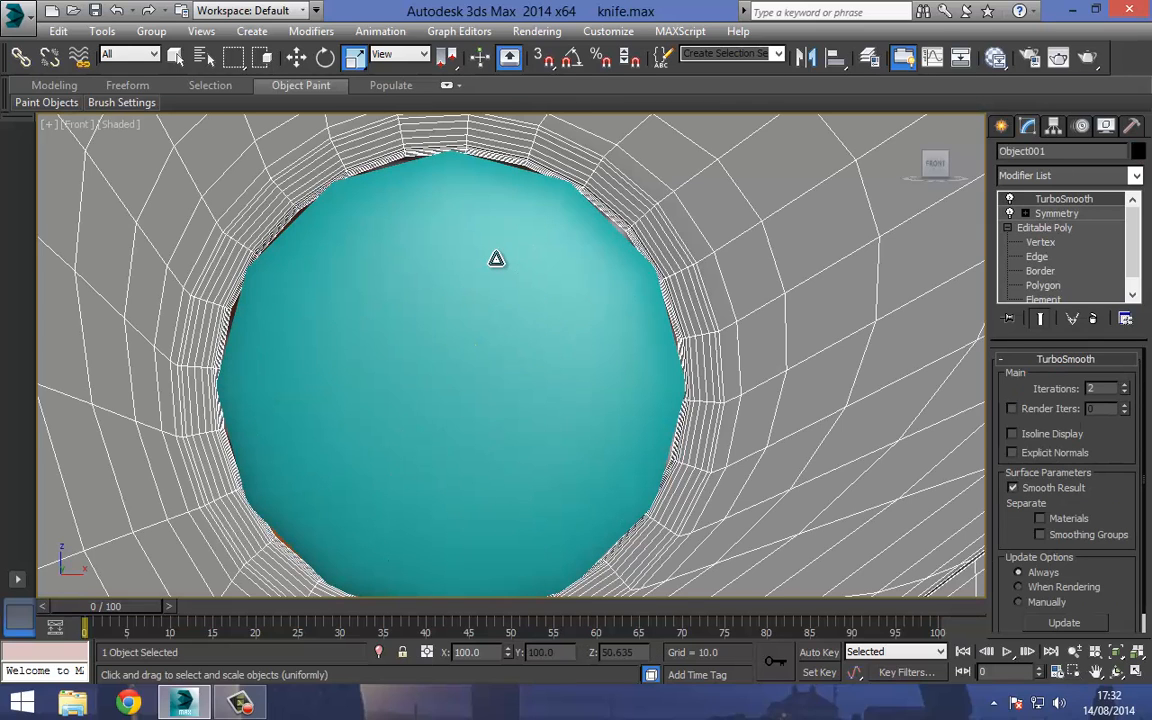
{"action": "right_click", "coordinate": [592, 152]}
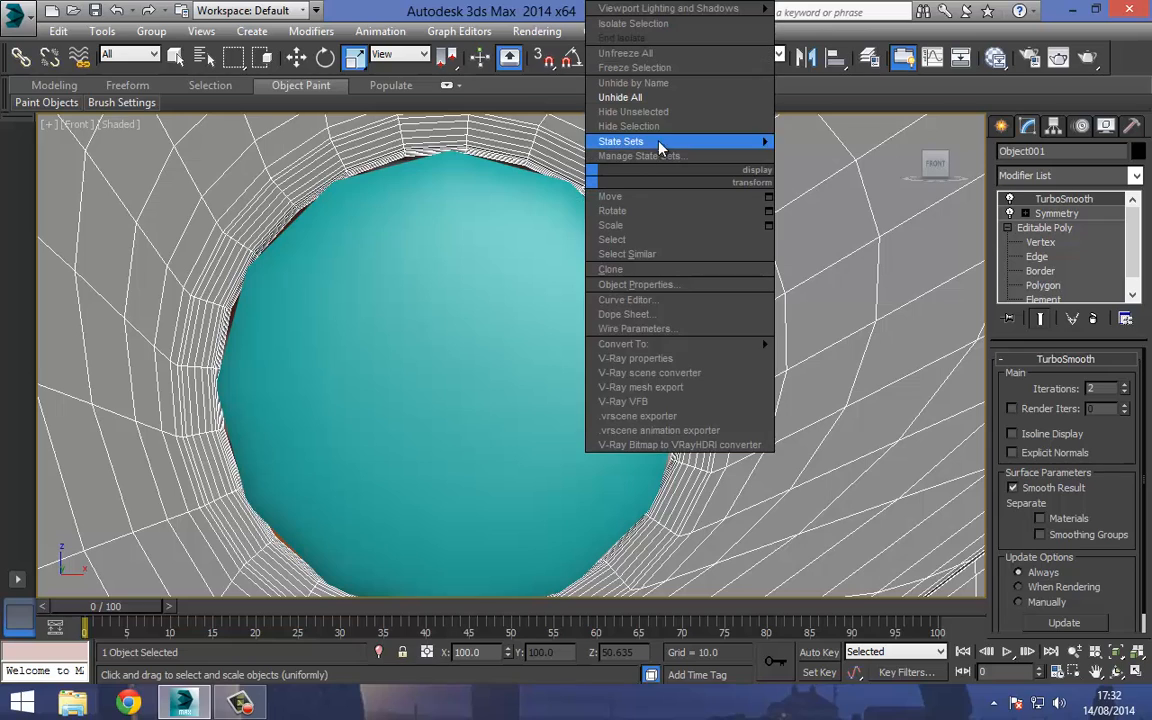
{"action": "left_click", "coordinate": [650, 125]}
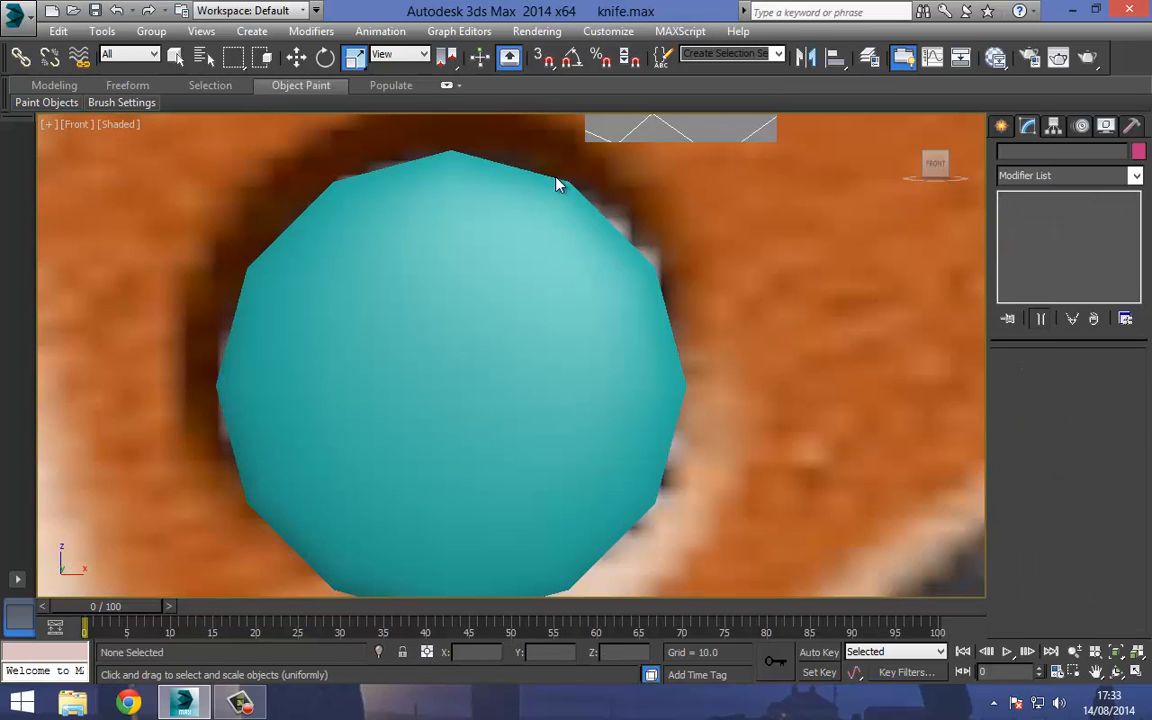
{"action": "left_click", "coordinate": [520, 225]}
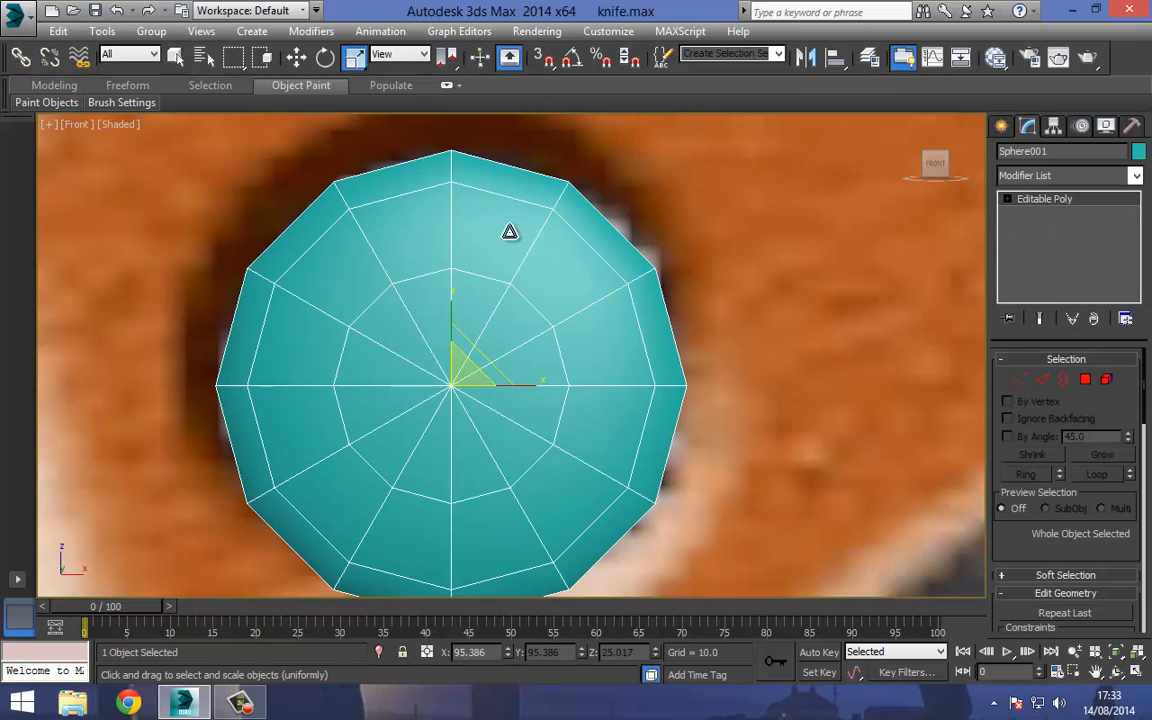
{"action": "left_click", "coordinate": [1042, 379]}
{"action": "left_click", "coordinate": [408, 310]}
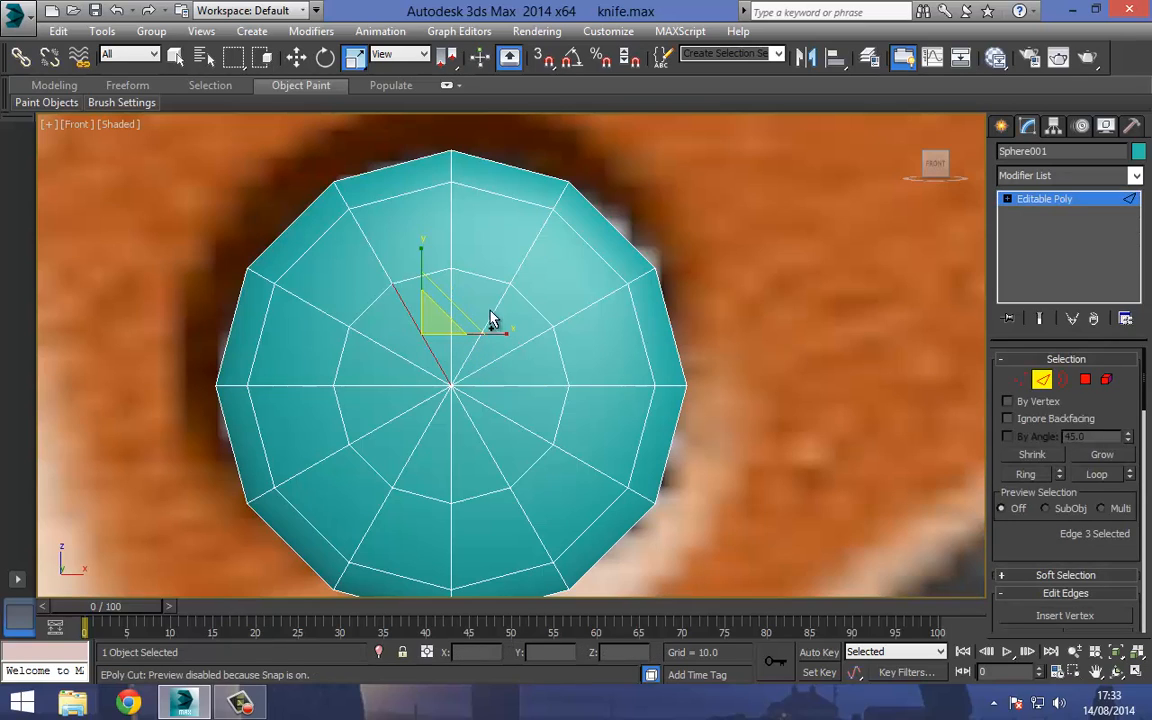
{"action": "left_click", "coordinate": [490, 321], "text": "ctrl"}
{"action": "left_click", "coordinate": [519, 384], "text": "ctrl"}
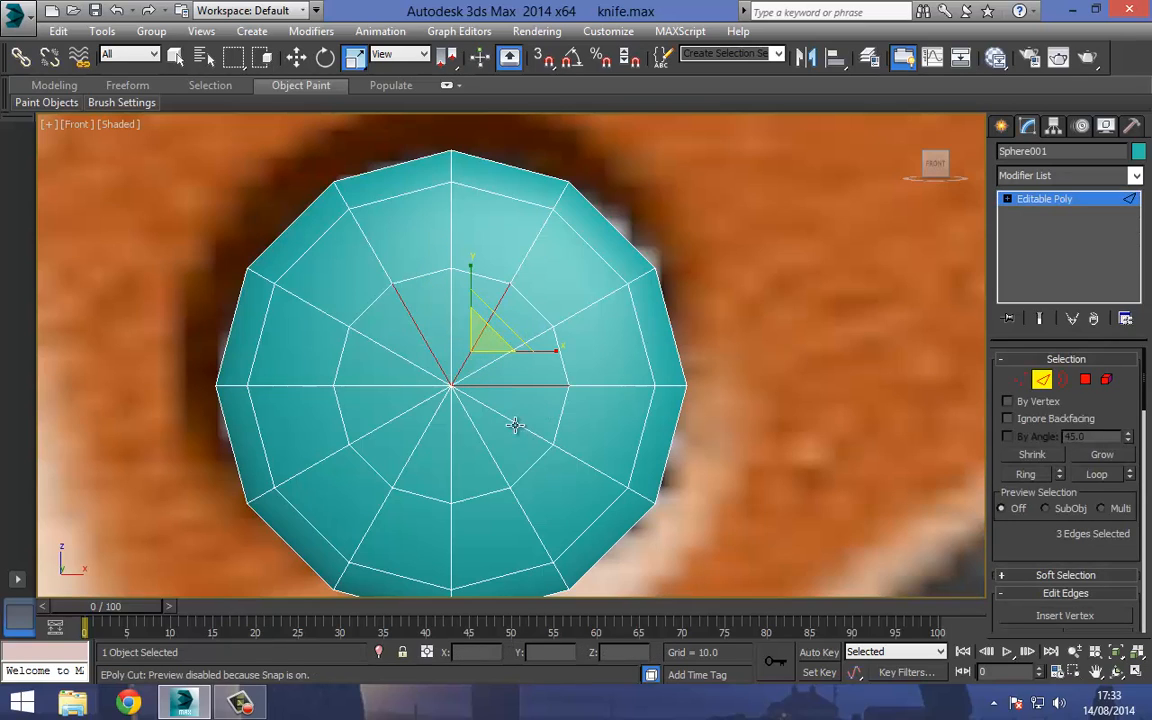
{"action": "left_click", "coordinate": [537, 385], "text": "alt"}
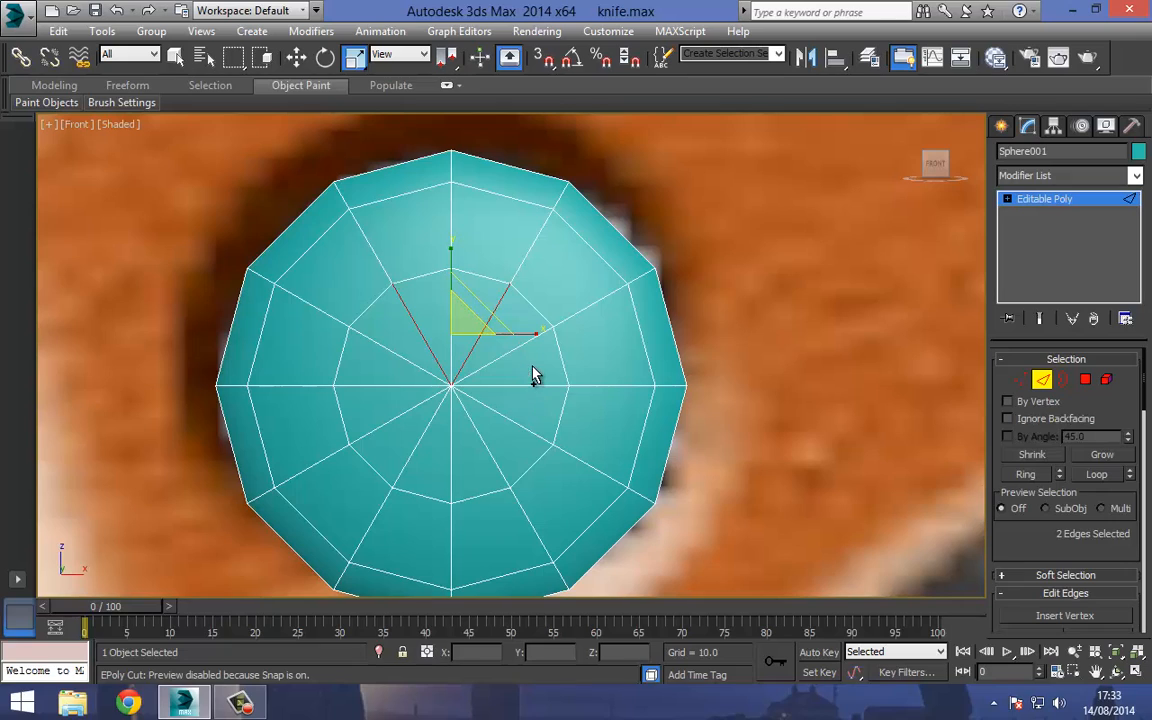
{"action": "left_click", "coordinate": [517, 426], "text": "ctrl"}
{"action": "left_click", "coordinate": [387, 420], "text": "ctrl"}
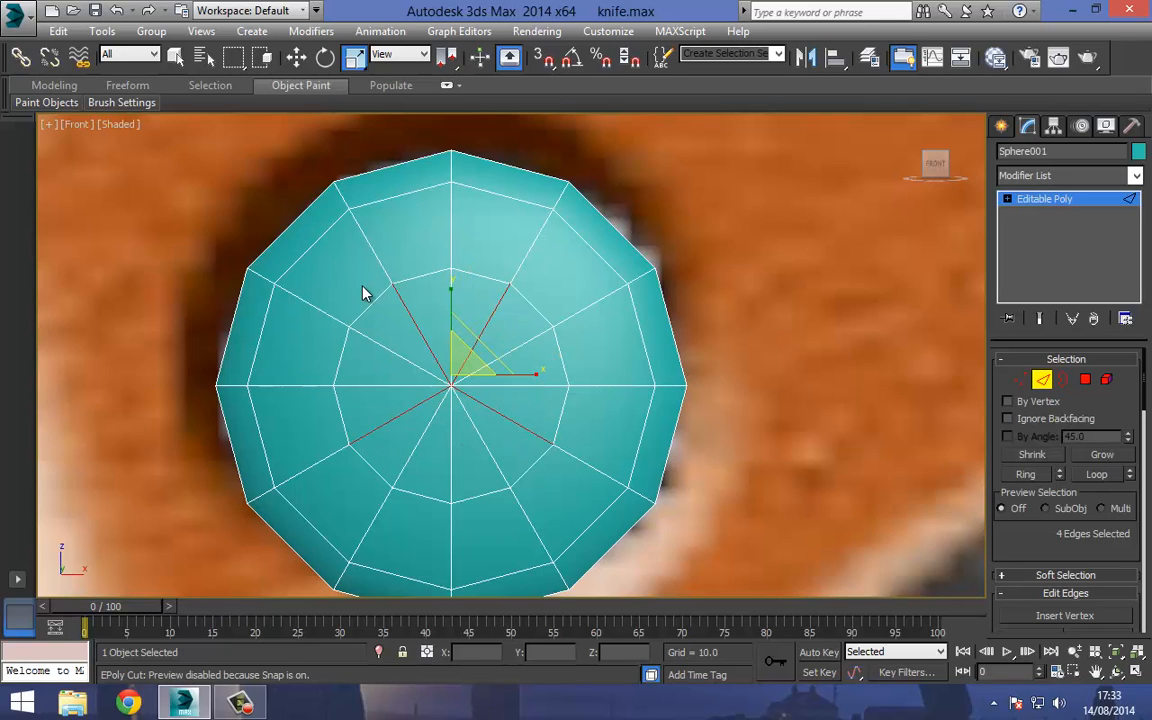
{"action": "left_click", "coordinate": [373, 335]}
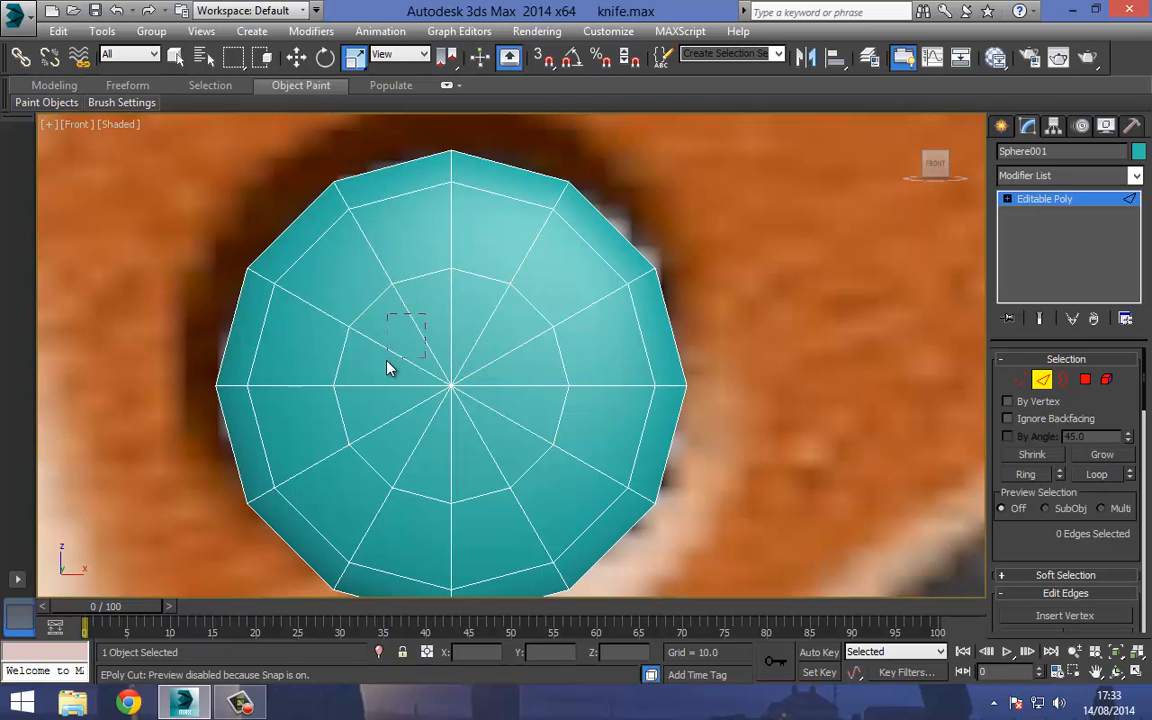
Remove the eight diagonal edges meeting at the screw head's centre, keeping only the horizontal and vertical ones.
{"action": "left_click_drag", "start_coordinate": [388, 366], "coordinate": [386, 360]}
{"action": "left_click_drag", "start_coordinate": [520, 367], "coordinate": [465, 460], "text": "ctrl"}
{"action": "left_click_drag", "start_coordinate": [374, 404], "coordinate": [422, 467], "text": "ctrl"}
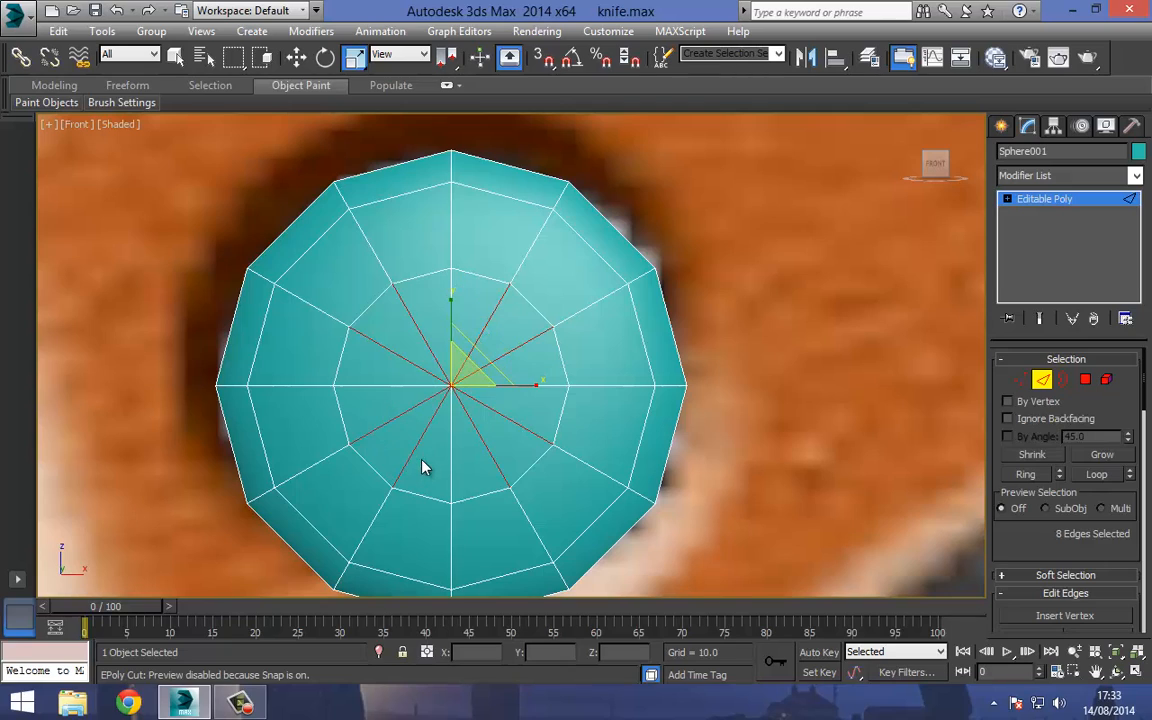
{"action": "key", "text": "BackSpace"}
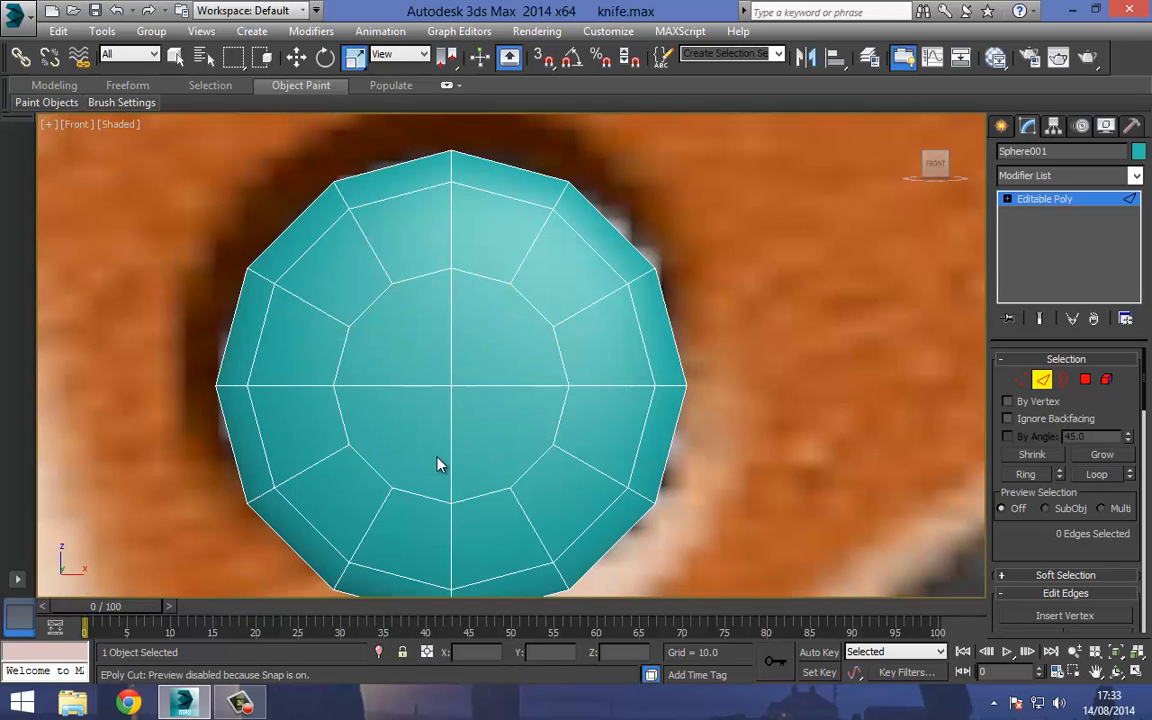
Select the screw head's four centre polygons in wireframe display.
{"action": "left_click", "coordinate": [1087, 381]}
{"action": "key", "text": "F3"}
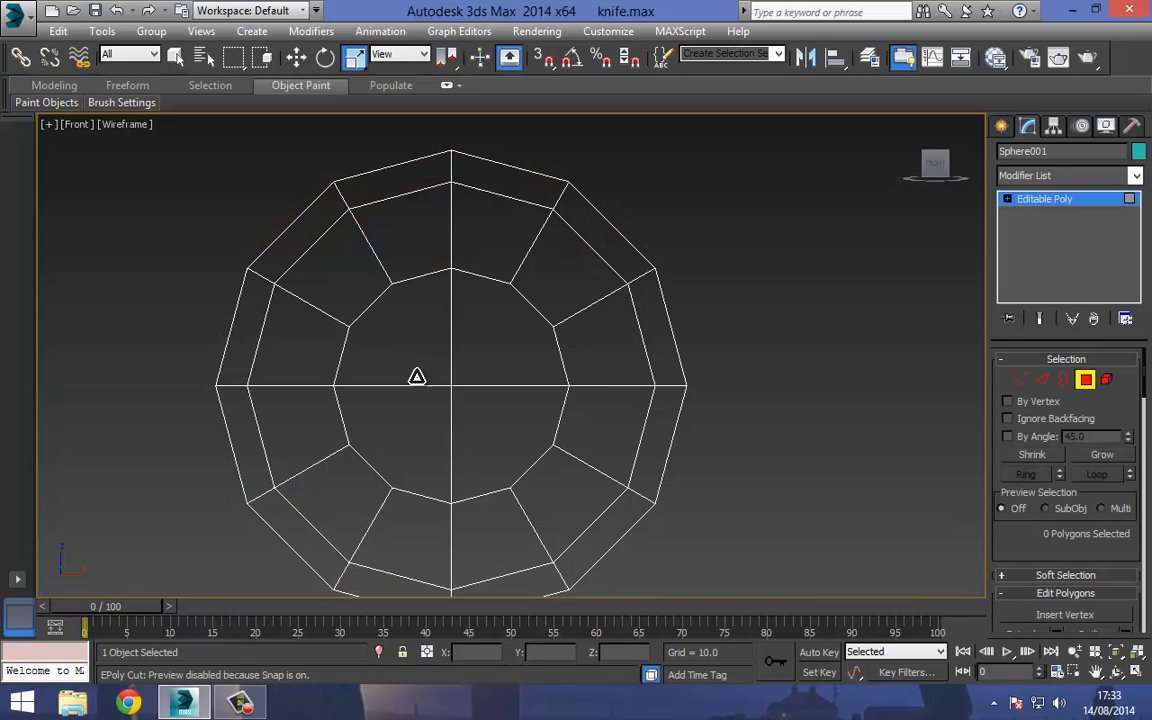
{"action": "left_click", "coordinate": [416, 372]}
{"action": "left_click", "coordinate": [460, 375], "text": "ctrl"}
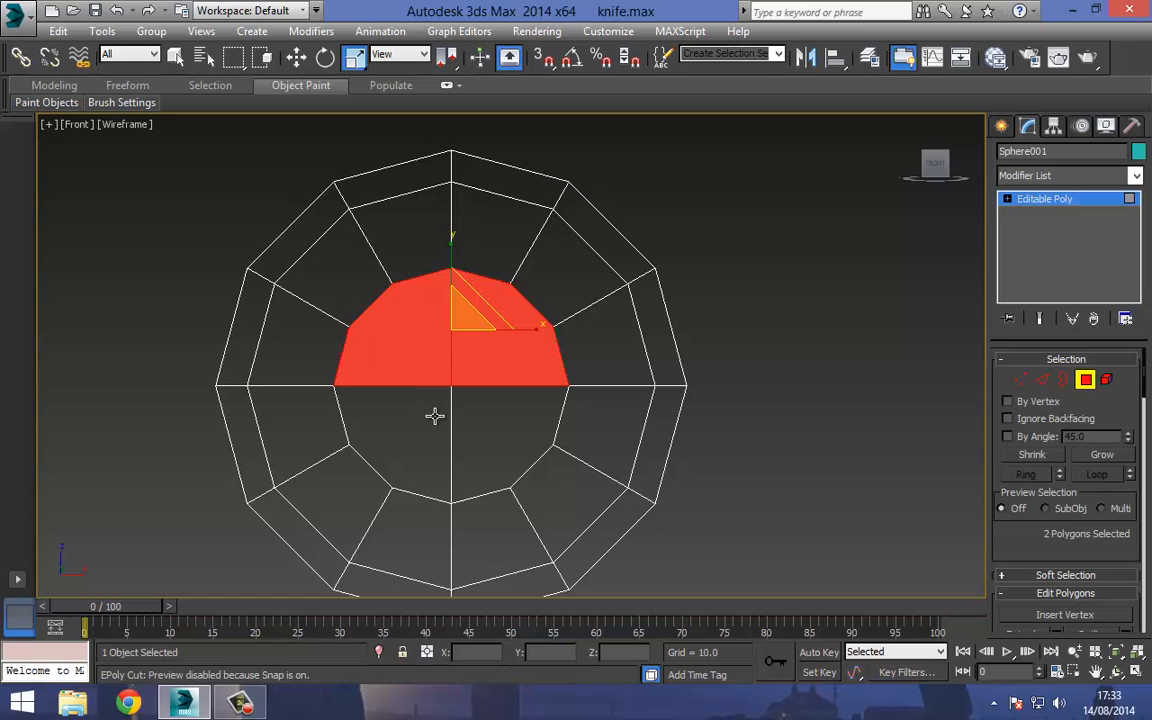
{"action": "left_click", "coordinate": [434, 414], "text": "ctrl"}
{"action": "left_click", "coordinate": [476, 414], "text": "ctrl"}
{"action": "right_click", "coordinate": [419, 313]}
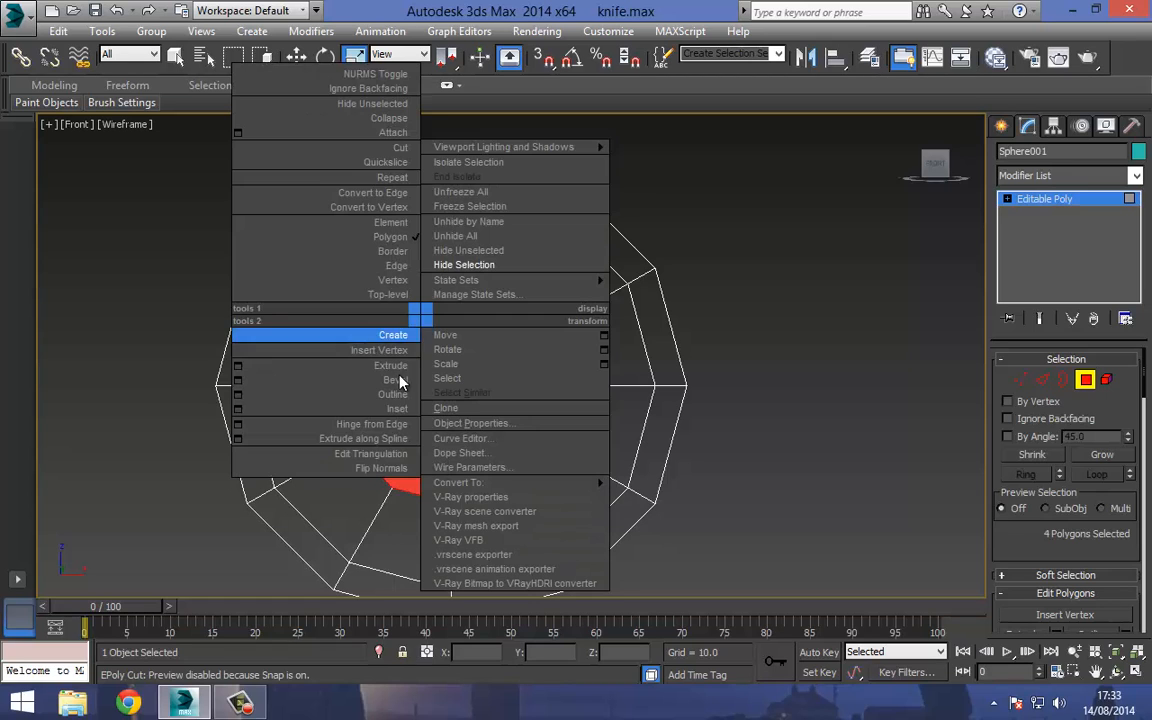
{"action": "left_click", "coordinate": [405, 409]}
{"action": "mouse_move", "coordinate": [404, 340]}
{"action": "left_mouse_down"}
{"action": "mouse_move", "coordinate": [405, 360]}
{"action": "mouse_move", "coordinate": [413, 344]}
{"action": "left_mouse_up"}
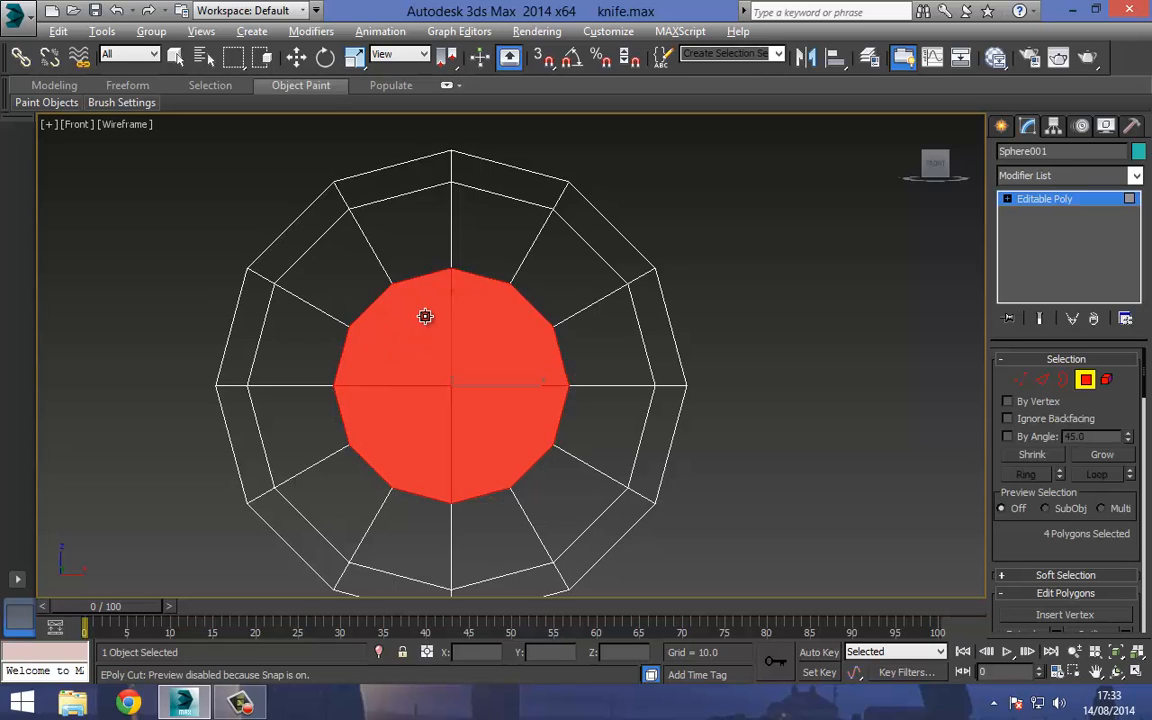
Return to shaded display, scale the four centre polygons up slightly and inset them by a small amount.
{"action": "key", "text": "F3"}
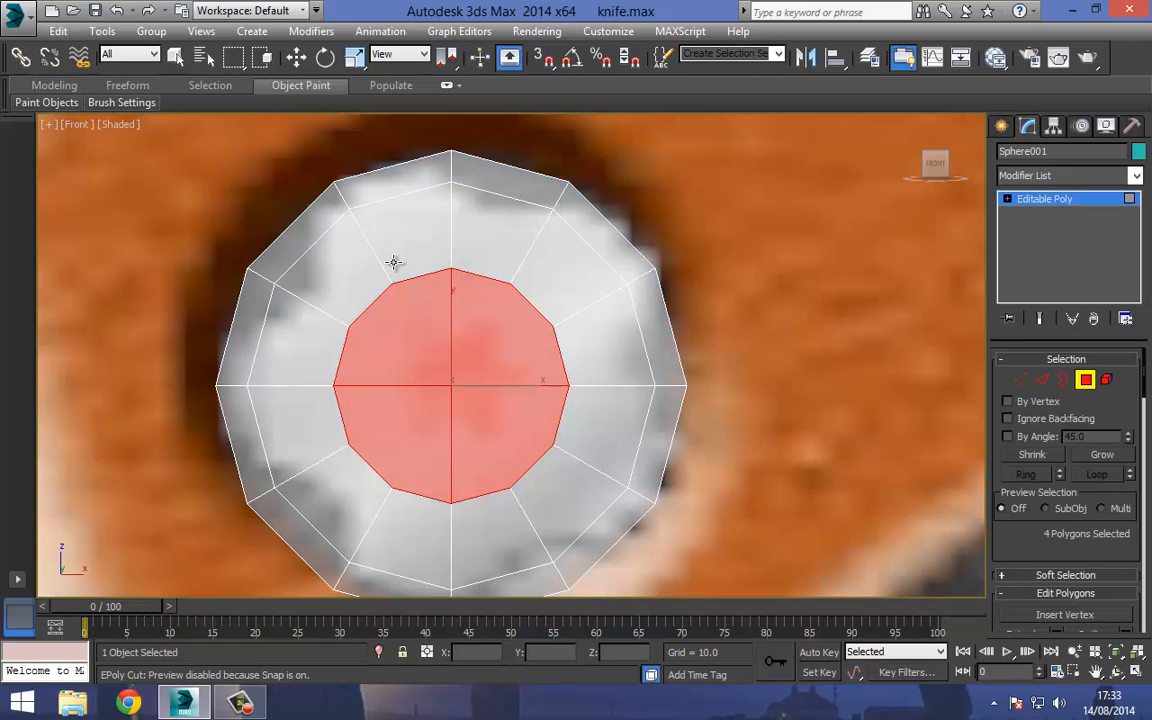
{"action": "left_click", "coordinate": [354, 57]}
{"action": "left_click_drag", "start_coordinate": [460, 368], "coordinate": [458, 348]}
{"action": "right_click", "coordinate": [424, 293]}
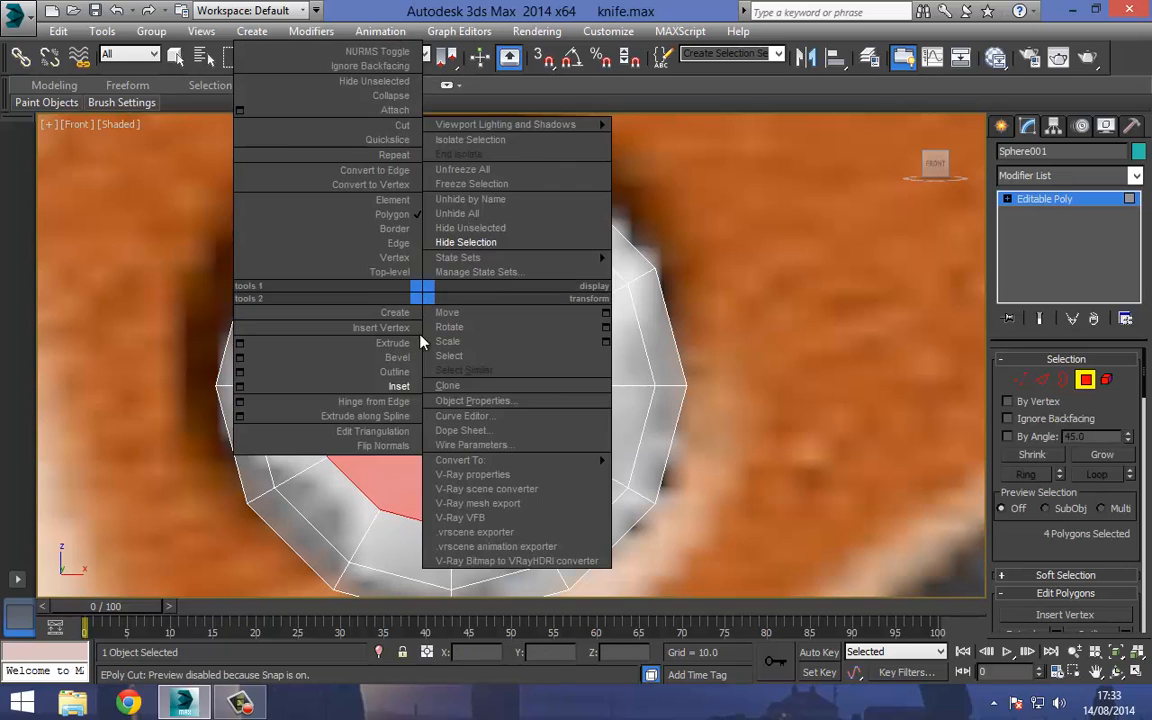
{"action": "left_click", "coordinate": [406, 385]}
{"action": "left_click_drag", "start_coordinate": [406, 385], "coordinate": [427, 350]}
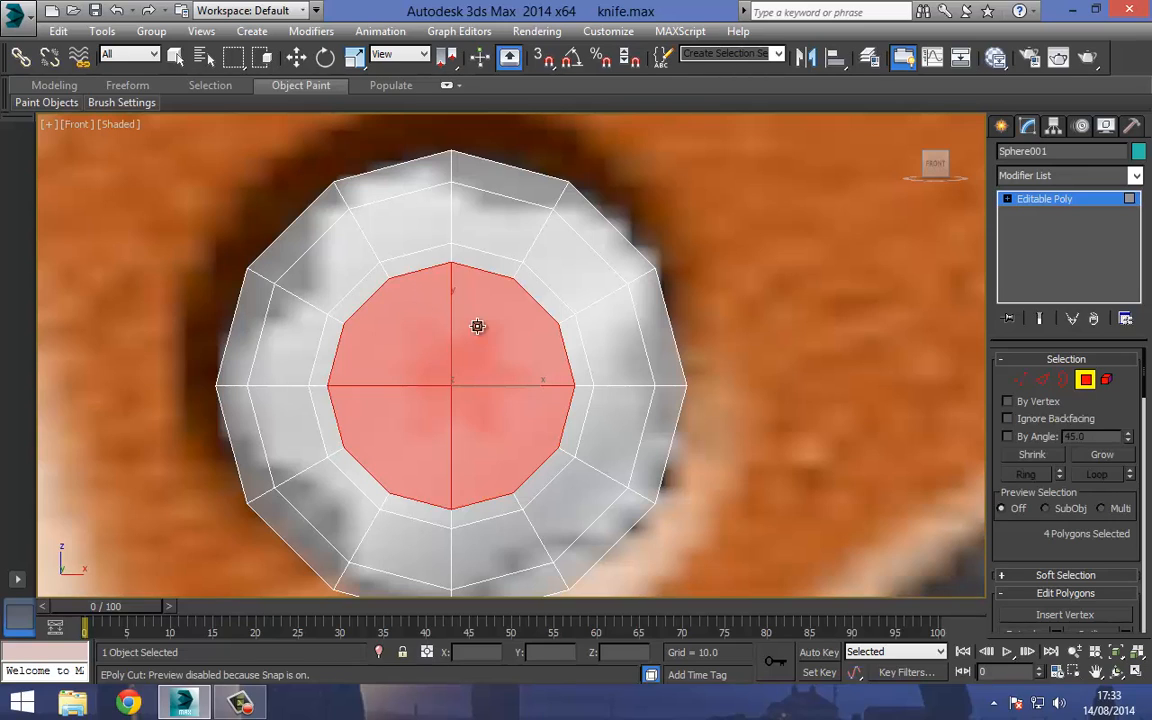
Cut two vertical edges through the screw head's centre face, one on each side of the existing vertical centre line.
{"action": "left_click", "coordinate": [1020, 379]}
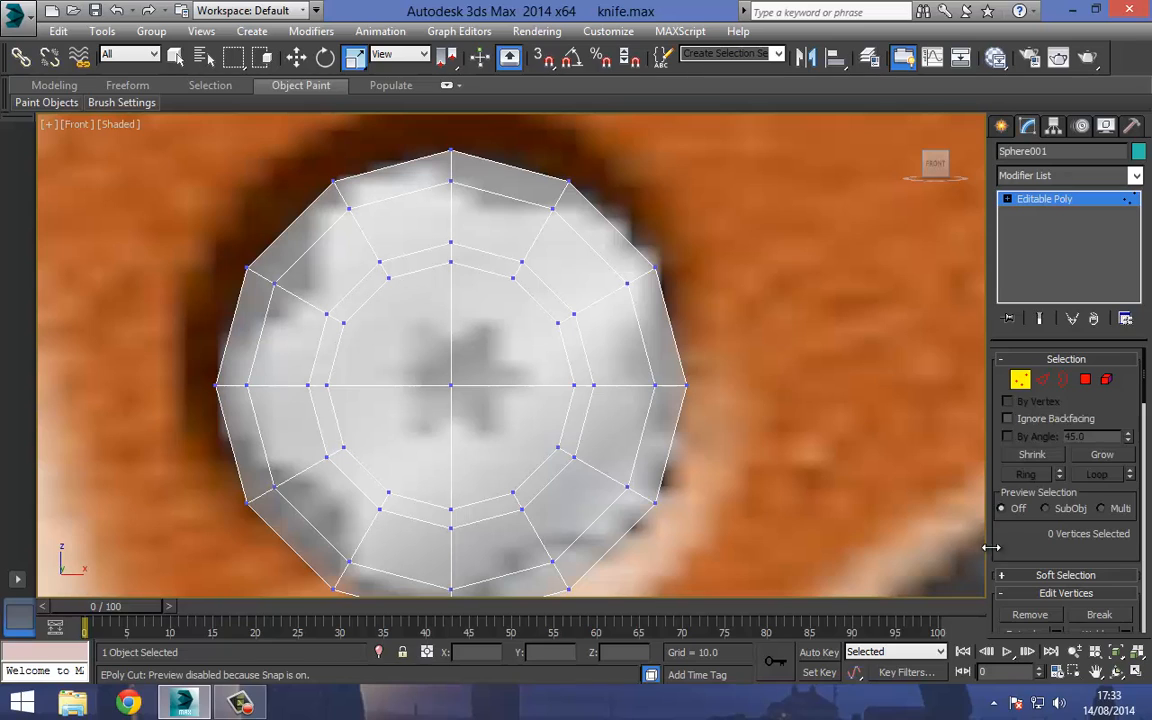
{"action": "scroll", "coordinate": [1105, 520], "scroll_direction": "down", "scroll_amount": 10}
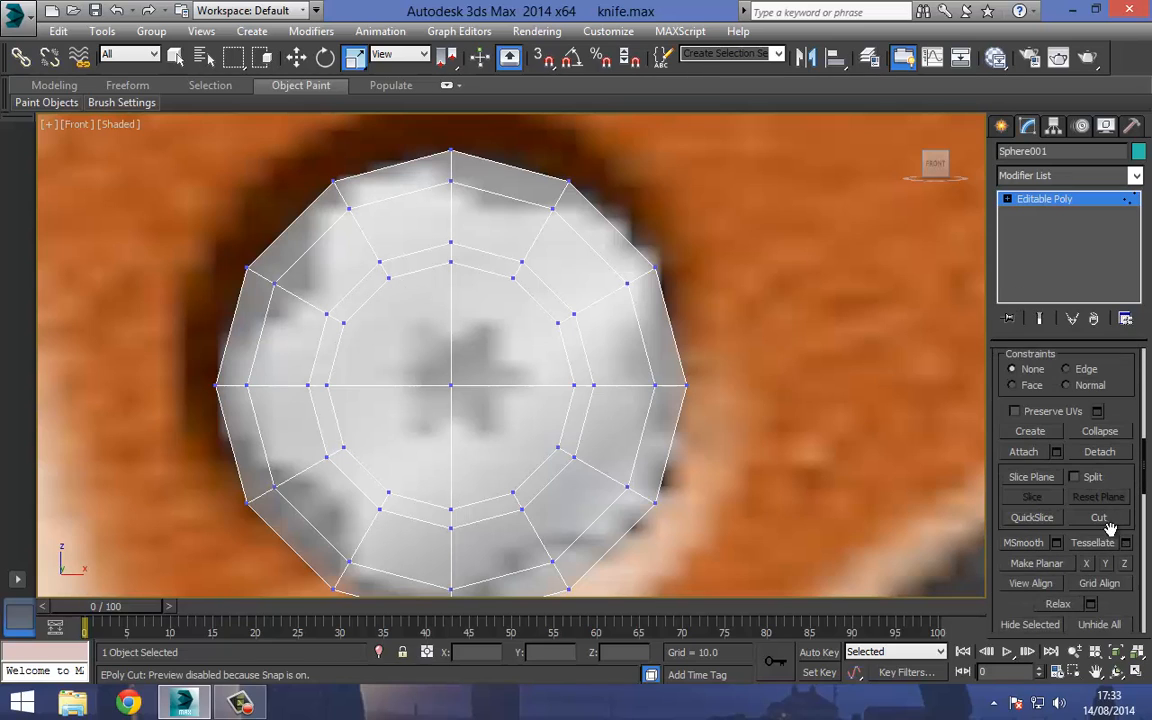
{"action": "left_click", "coordinate": [1100, 520]}
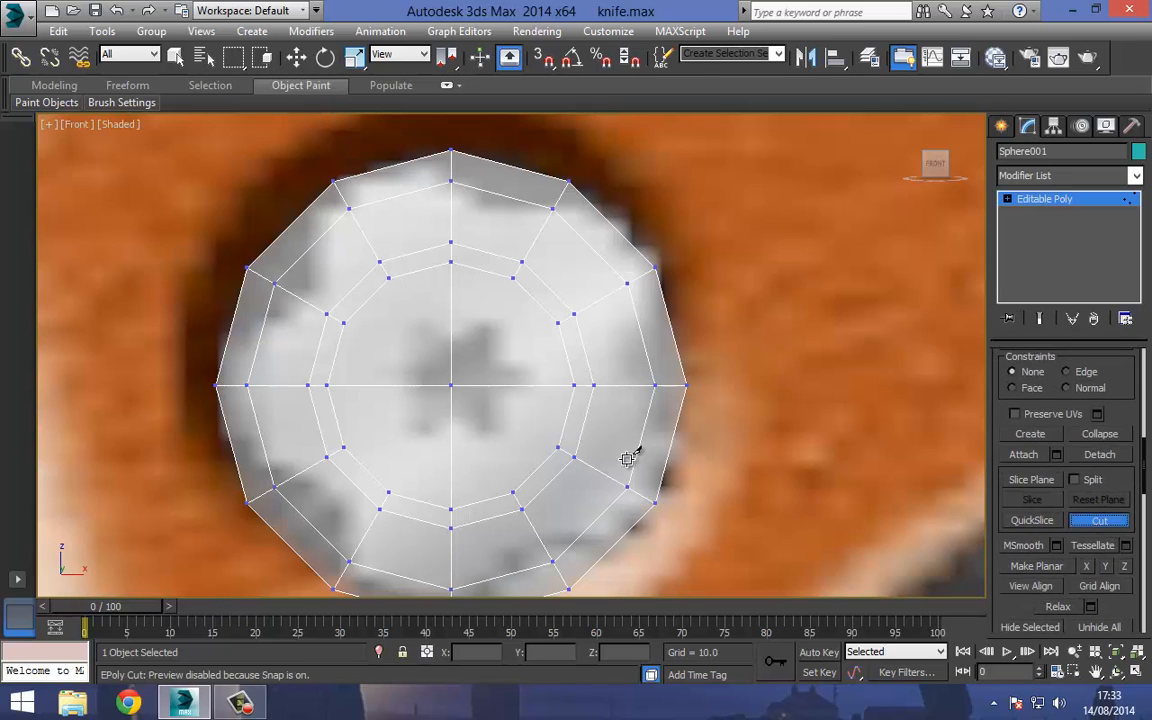
{"action": "left_click", "coordinate": [389, 278]}
{"action": "left_click", "coordinate": [391, 490]}
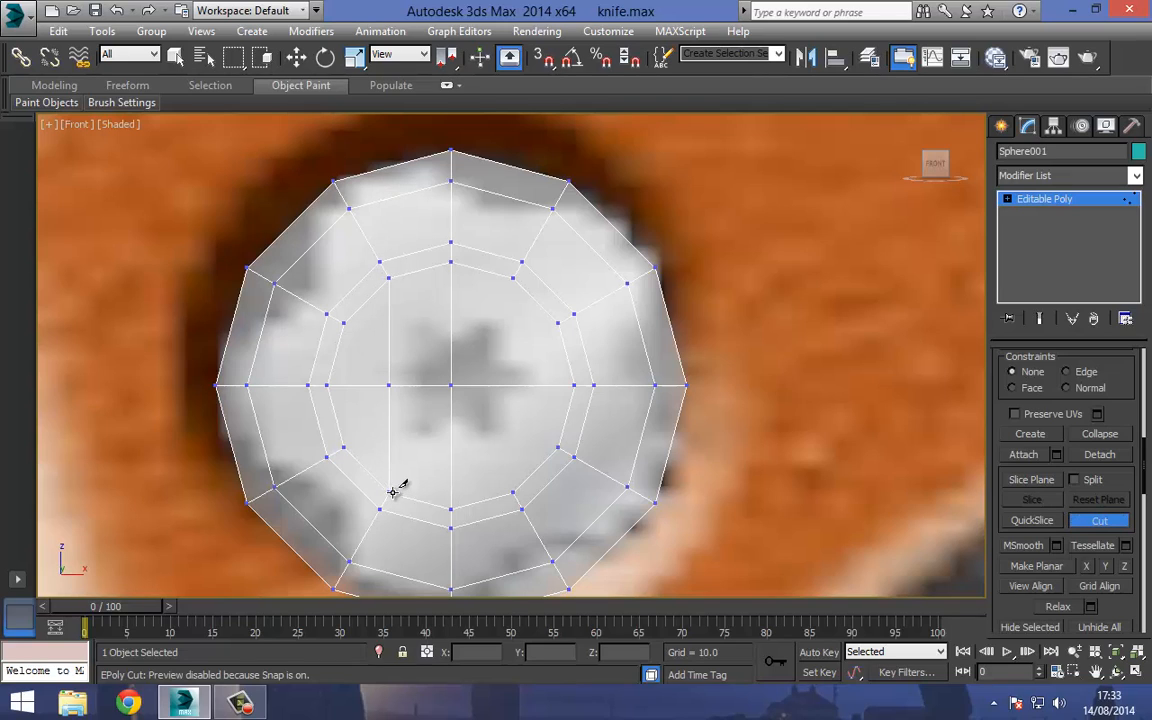
{"action": "left_click", "coordinate": [514, 490]}
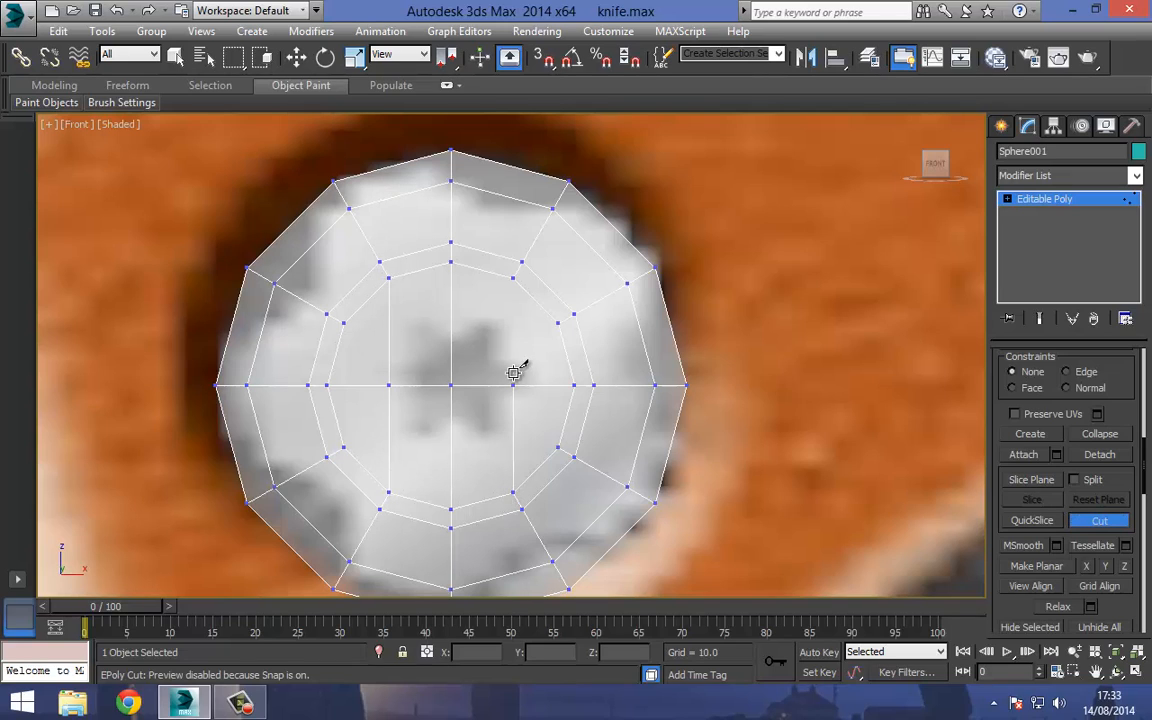
{"action": "left_click", "coordinate": [513, 277]}
Select the four polygons between the two new vertical cuts at the screw head's centre.
{"action": "left_click", "coordinate": [1008, 200]}
{"action": "left_click", "coordinate": [1044, 256]}
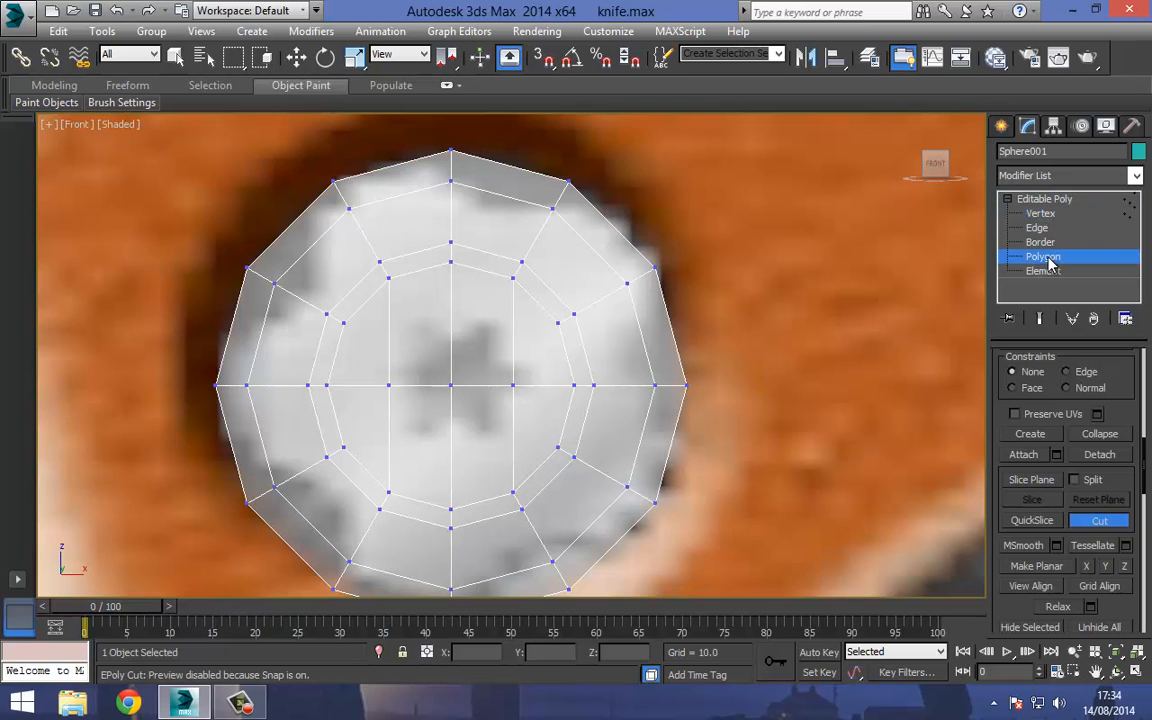
{"action": "left_click", "coordinate": [297, 57]}
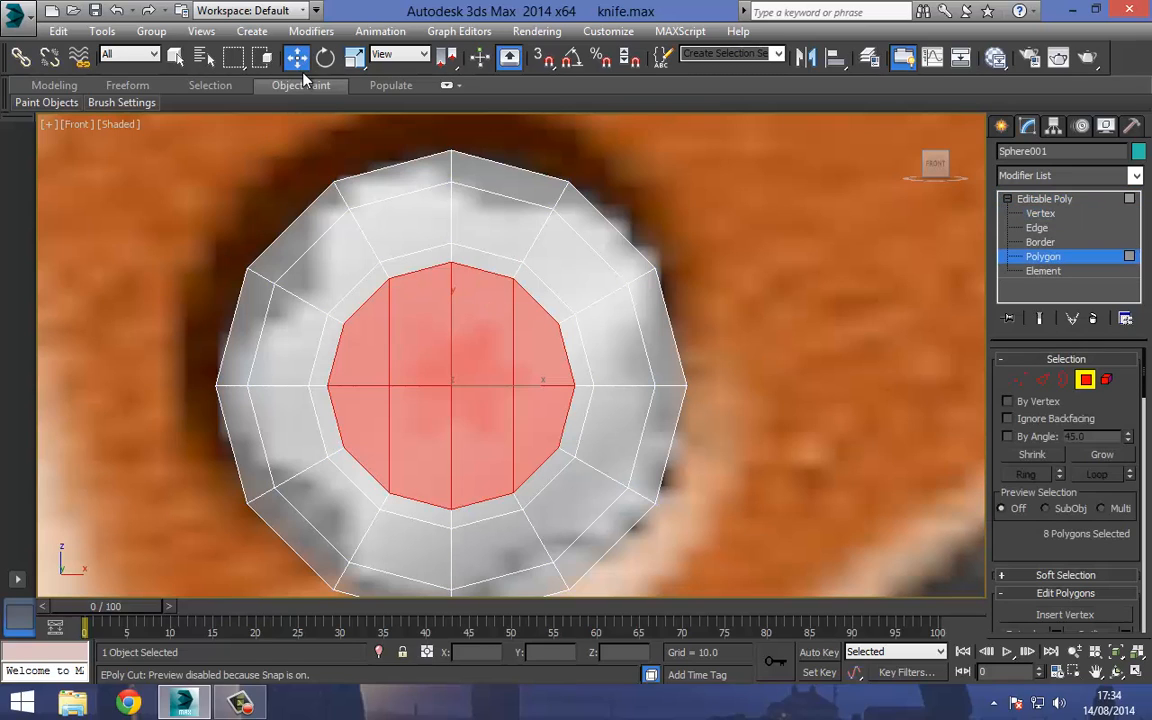
{"action": "left_click", "coordinate": [445, 321]}
{"action": "left_click", "coordinate": [442, 316], "text": "ctrl"}
{"action": "left_click", "coordinate": [440, 401], "text": "ctrl"}
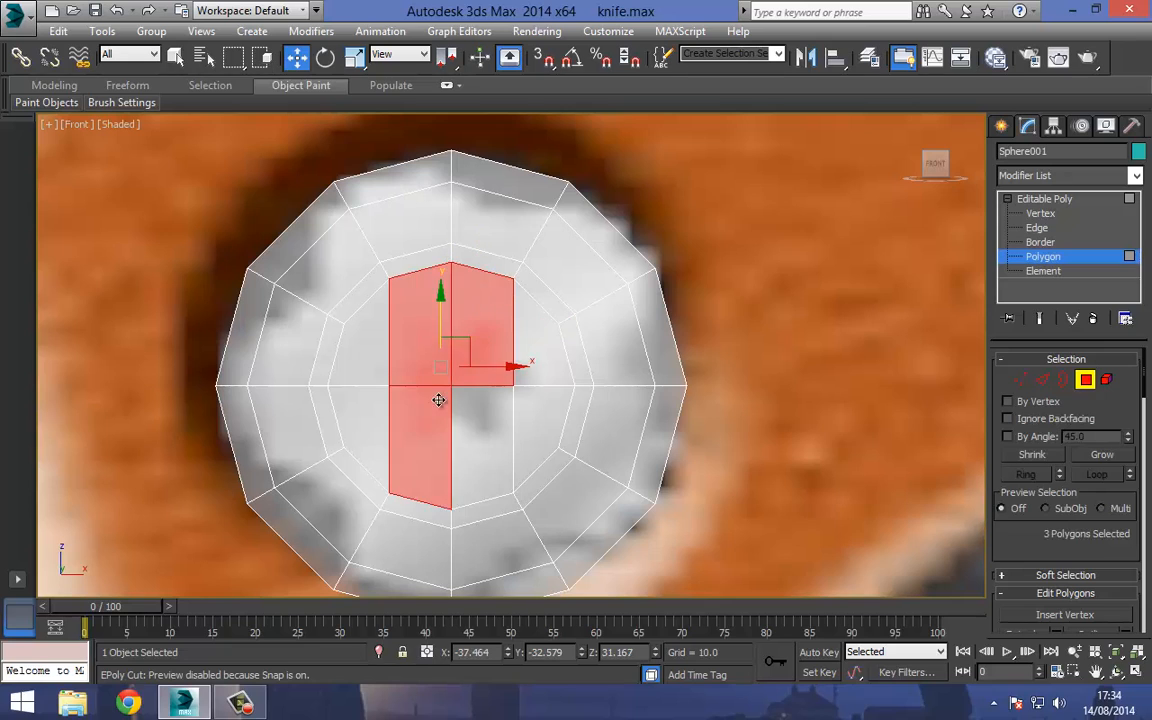
{"action": "left_click", "coordinate": [484, 428], "text": "ctrl"}
Inset the four selected centre polygons slightly and scale them to about 69% along X to form a narrow slot.
{"action": "right_click", "coordinate": [441, 334]}
{"action": "left_click", "coordinate": [422, 428]}
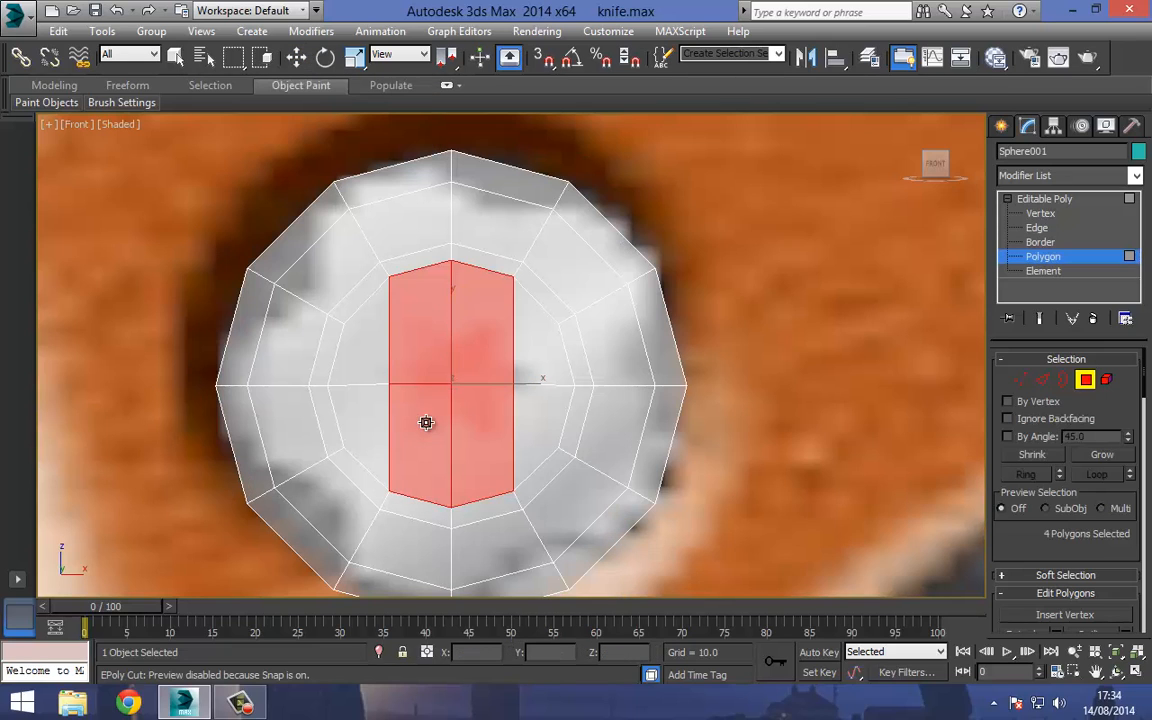
{"action": "left_click", "coordinate": [355, 58]}
{"action": "left_click_drag", "start_coordinate": [527, 388], "coordinate": [498, 378]}
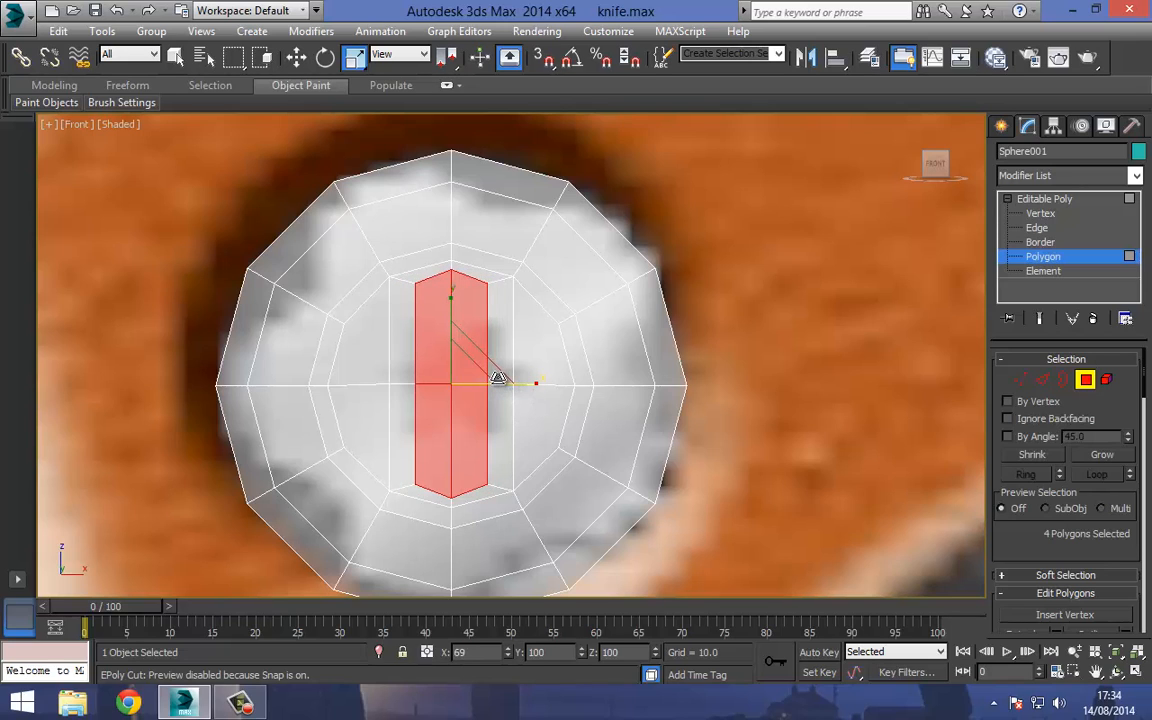
Make the slot's three upper-end vertices planar in Y, and do the same with its three lower-end vertices.
{"action": "left_click", "coordinate": [1020, 380]}
{"action": "mouse_move", "coordinate": [405, 267]}
{"action": "left_mouse_down"}
{"action": "mouse_move", "coordinate": [424, 301]}
{"action": "mouse_move", "coordinate": [470, 282]}
{"action": "mouse_move", "coordinate": [470, 265]}
{"action": "left_mouse_up"}
{"action": "left_click_drag", "start_coordinate": [457, 309], "coordinate": [496, 280], "text": "ctrl"}
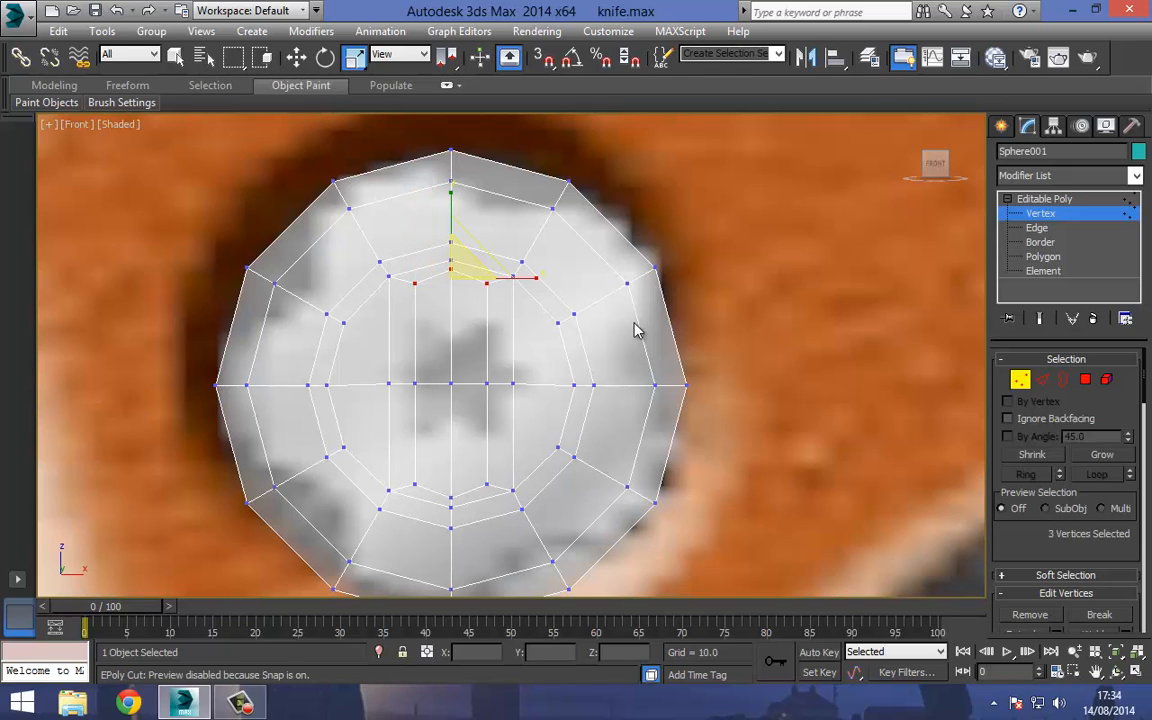
{"action": "scroll", "coordinate": [1040, 540], "scroll_direction": "down", "scroll_amount": 10}
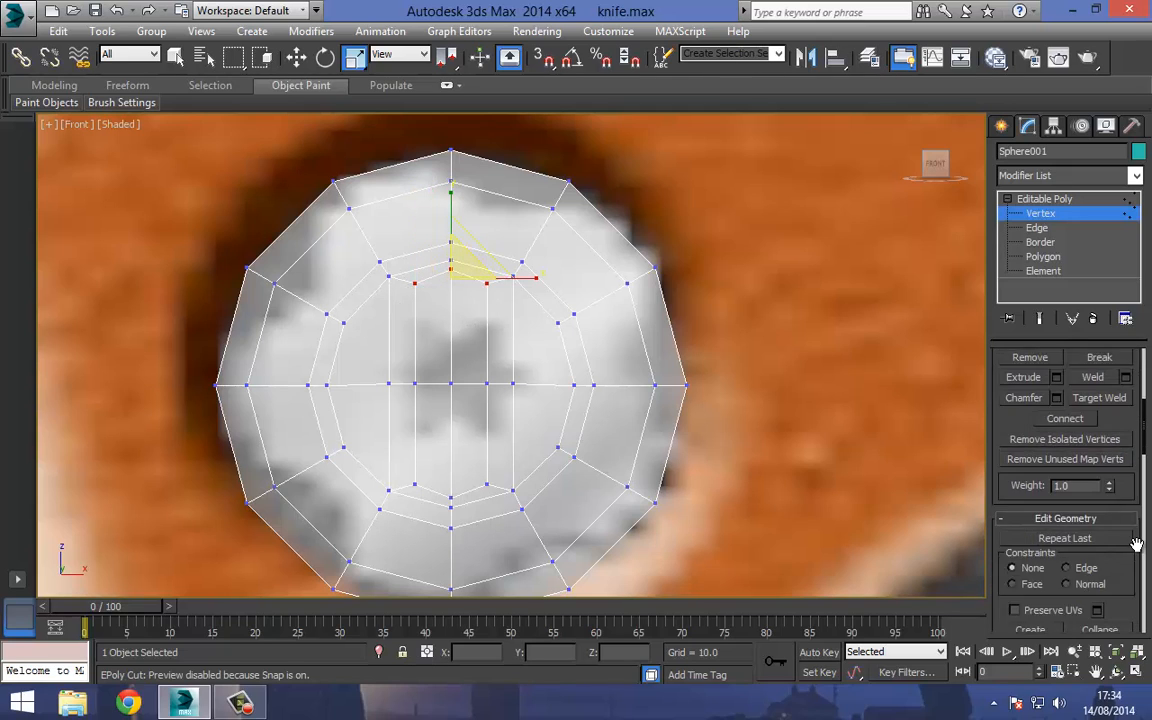
{"action": "left_click", "coordinate": [1105, 466]}
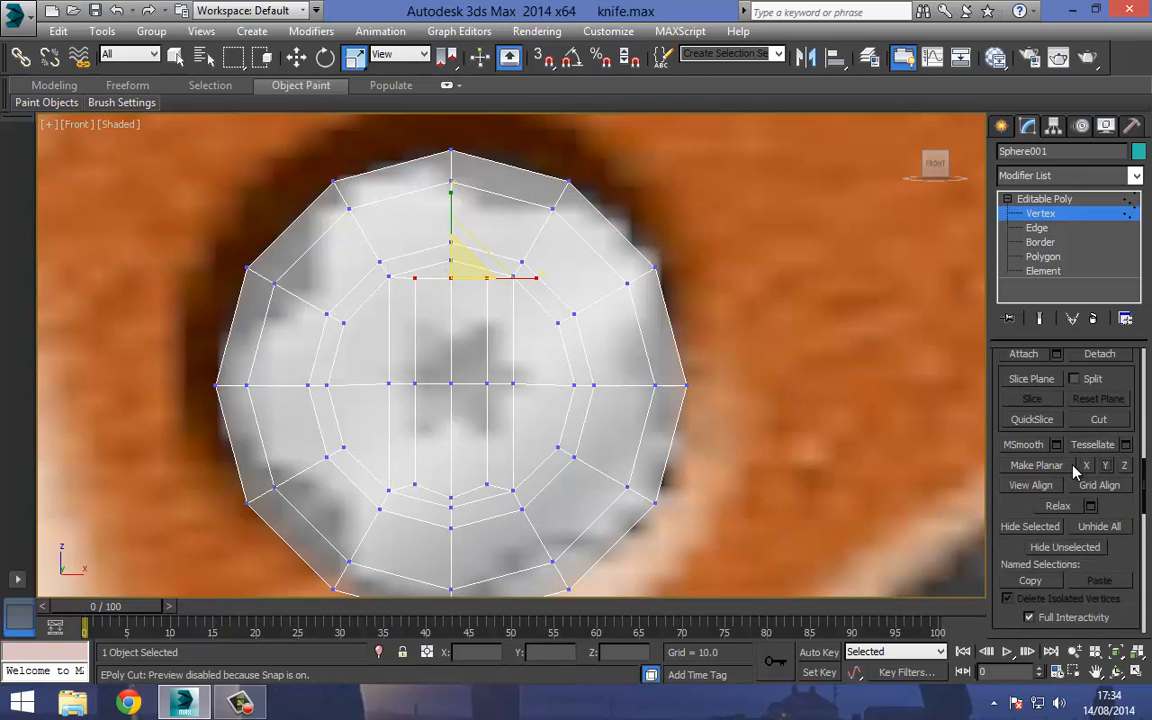
{"action": "left_click_drag", "start_coordinate": [412, 480], "coordinate": [485, 503]}
{"action": "left_click", "coordinate": [489, 490], "text": "ctrl"}
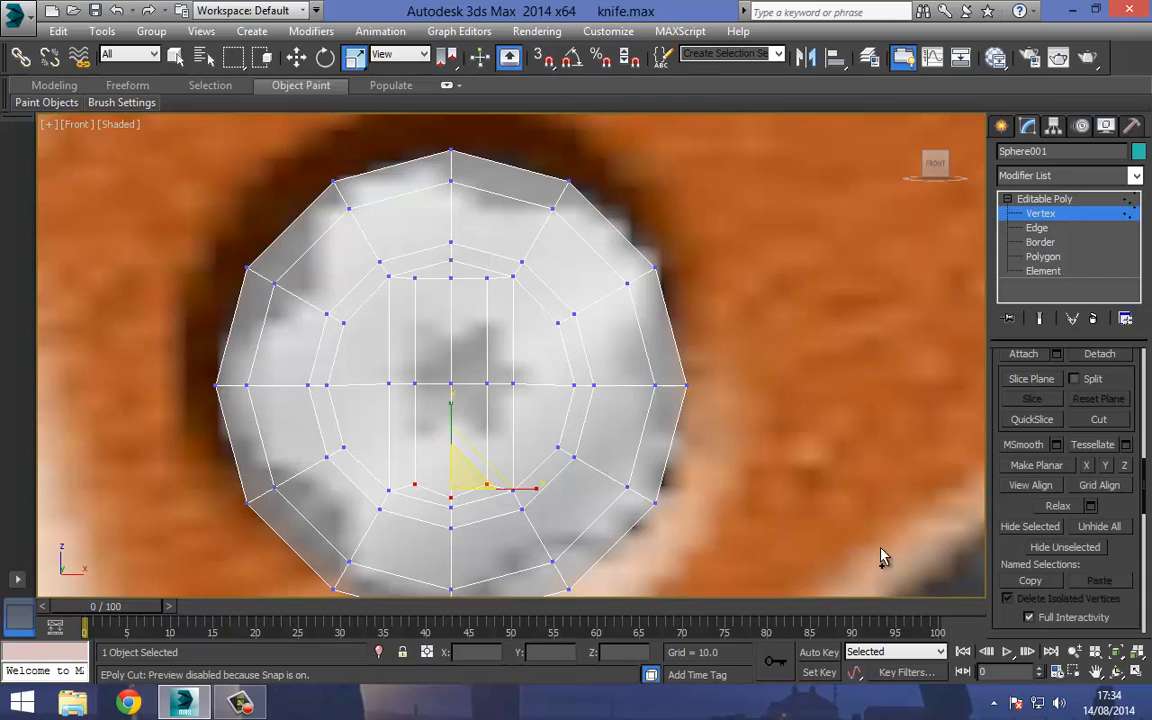
{"action": "left_click", "coordinate": [1102, 466]}
Return to the slot's four selected polygons and show them at an angle in the perspective view.
{"action": "left_click", "coordinate": [1054, 258]}
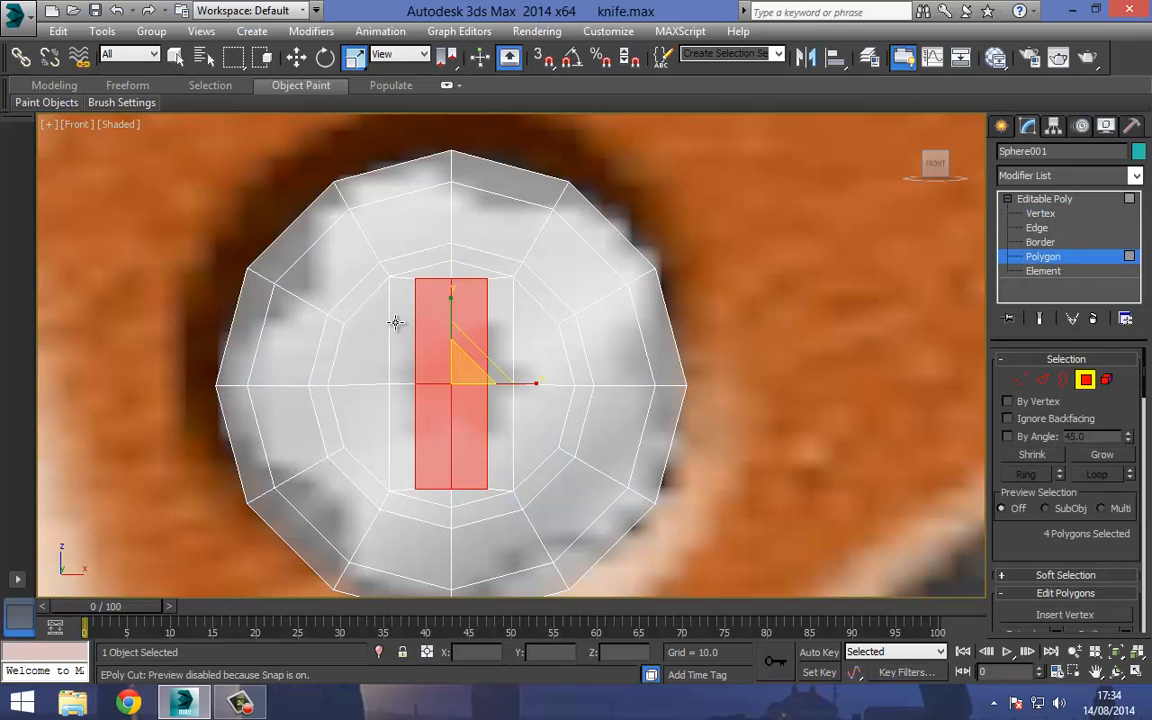
{"action": "middle_click_drag", "start_coordinate": [396, 324], "coordinate": [396, 333]}
{"action": "key", "text": "p"}
{"action": "key", "text": "z"}
{"action": "key", "text": "alt+x"}
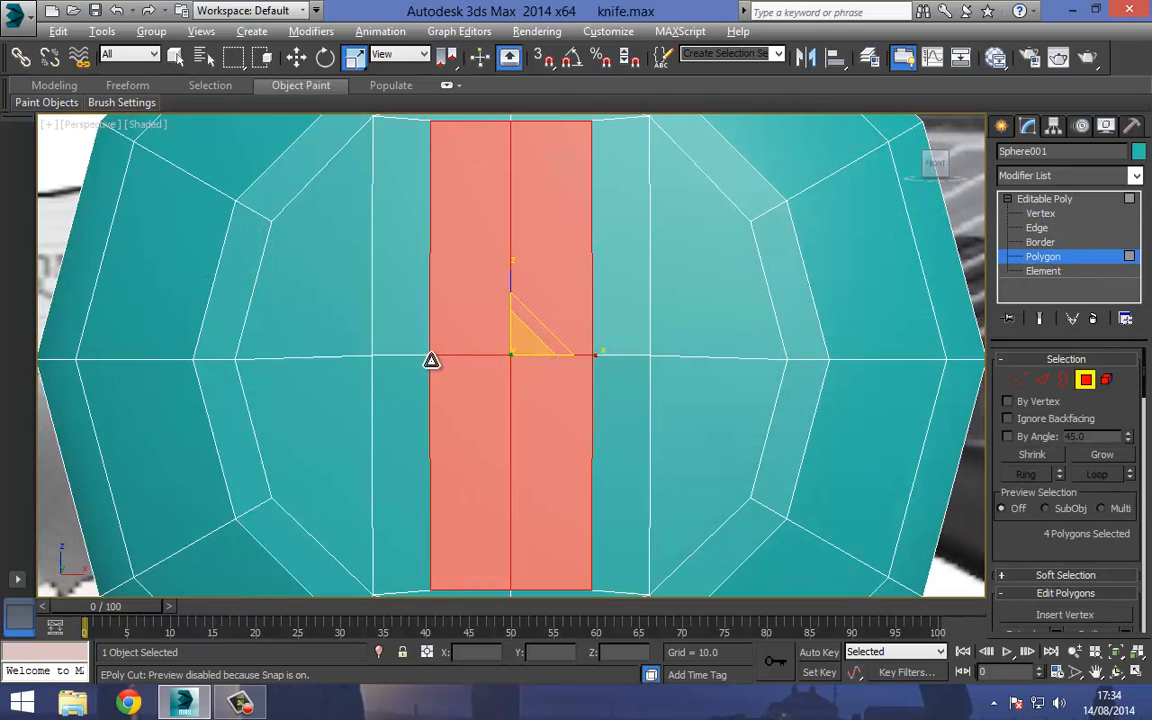
{"action": "key", "text": "ctrl+r"}
{"action": "mouse_move", "coordinate": [494, 278]}
{"action": "left_mouse_down"}
{"action": "mouse_move", "coordinate": [540, 275]}
{"action": "mouse_move", "coordinate": [512, 275]}
{"action": "left_mouse_up"}
{"action": "key", "text": "alt+c"}
{"action": "right_click", "coordinate": [485, 220]}
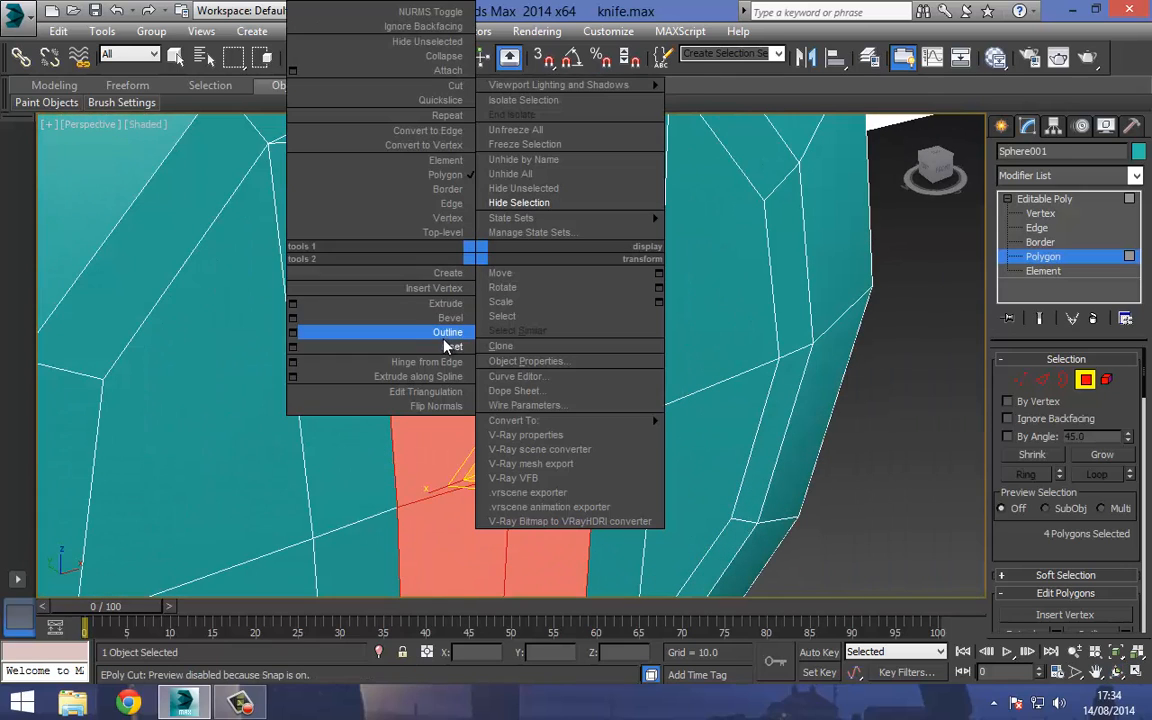
{"action": "left_click", "coordinate": [440, 306]}
{"action": "left_click_drag", "start_coordinate": [441, 270], "coordinate": [448, 274]}
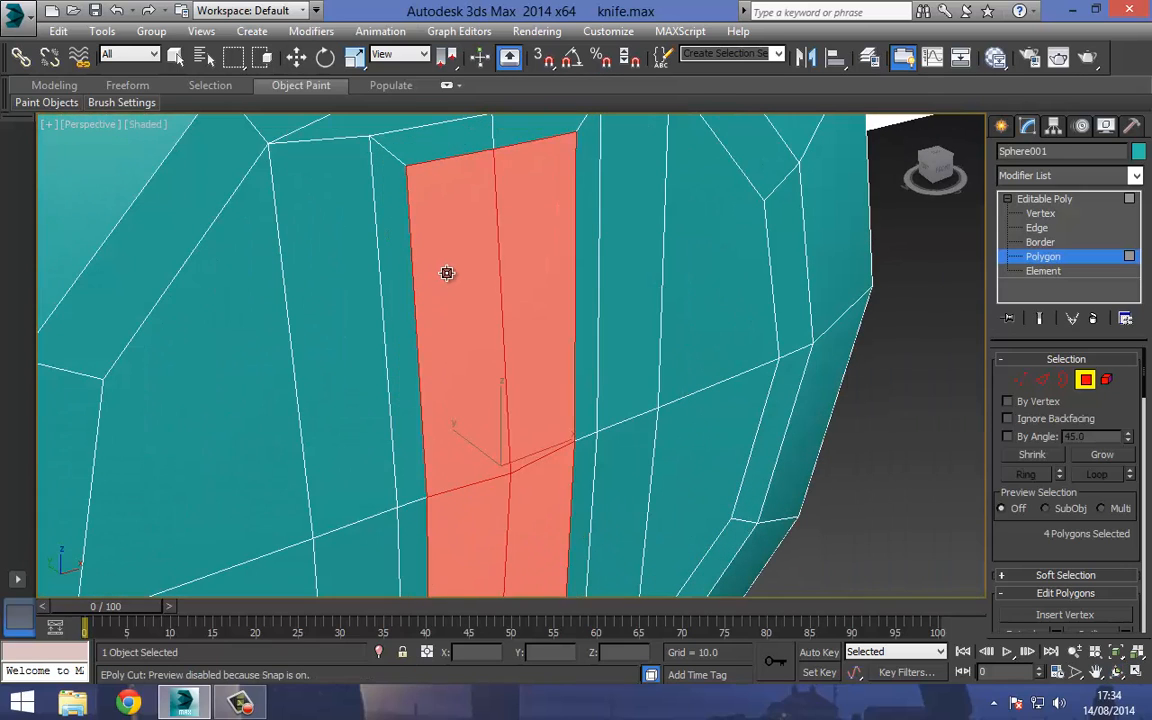
{"action": "right_click", "coordinate": [448, 274]}
{"action": "right_click", "coordinate": [440, 250]}
Inset the slot's four polygons as a group by 0.177.
{"action": "right_click", "coordinate": [436, 244]}
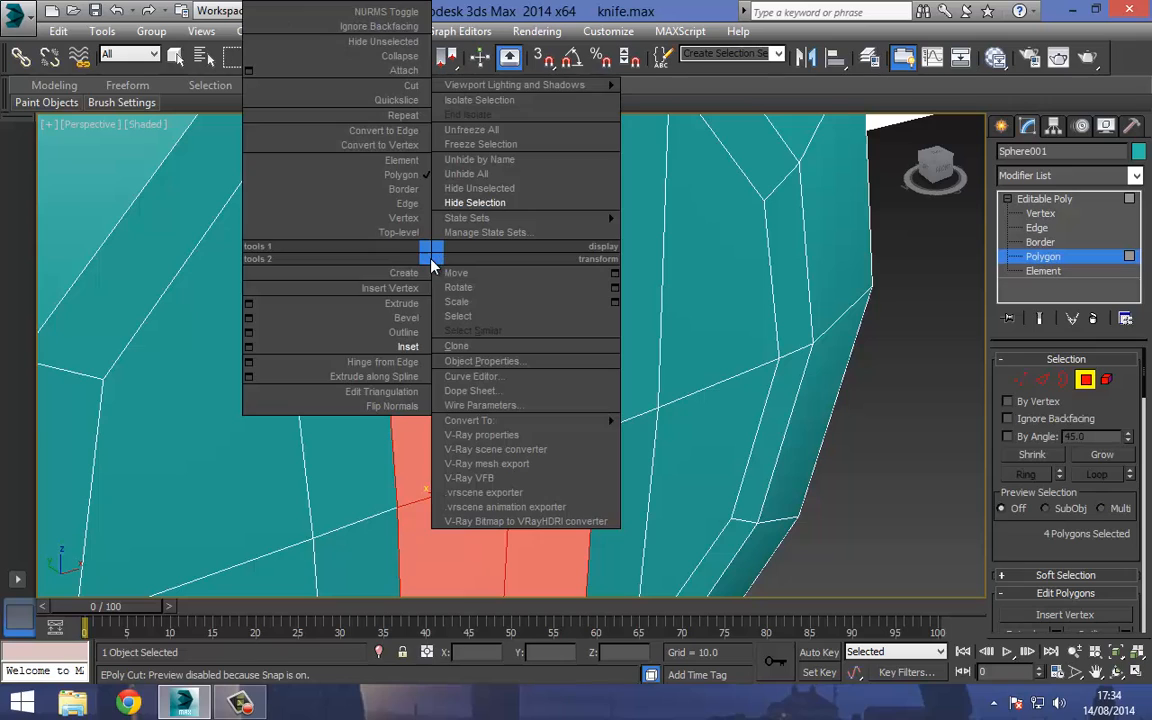
{"action": "left_click", "coordinate": [248, 345]}
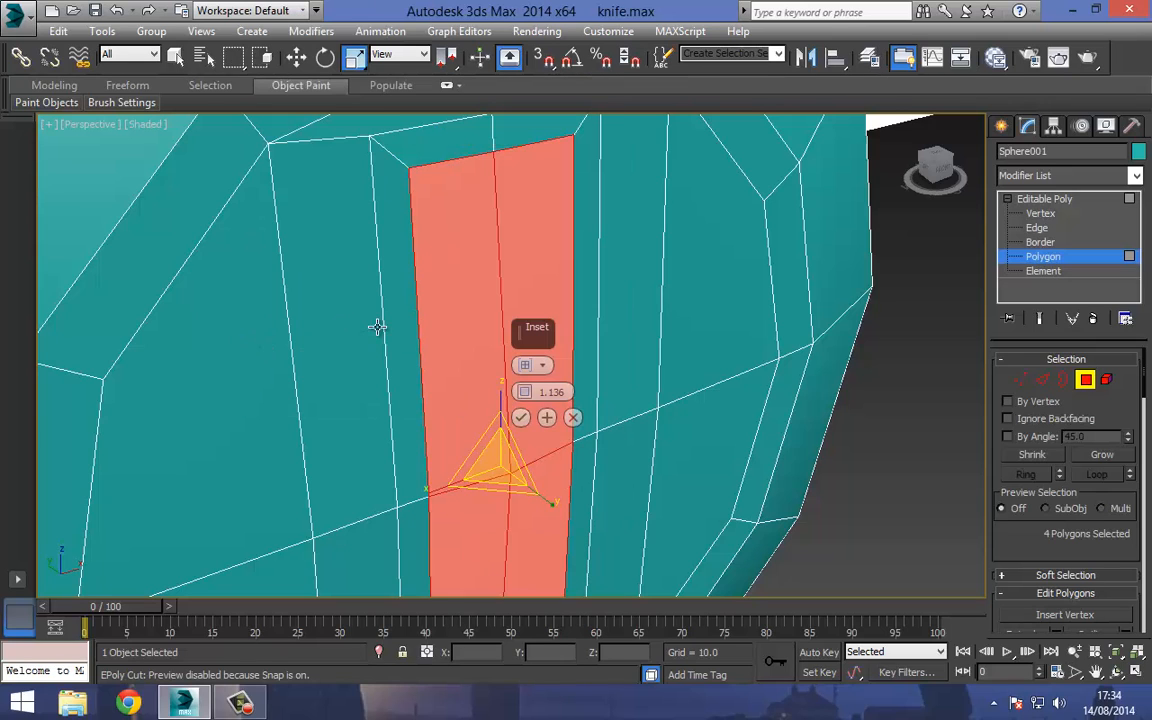
{"action": "left_click_drag", "start_coordinate": [512, 385], "coordinate": [522, 381]}
{"action": "right_click", "coordinate": [522, 388]}
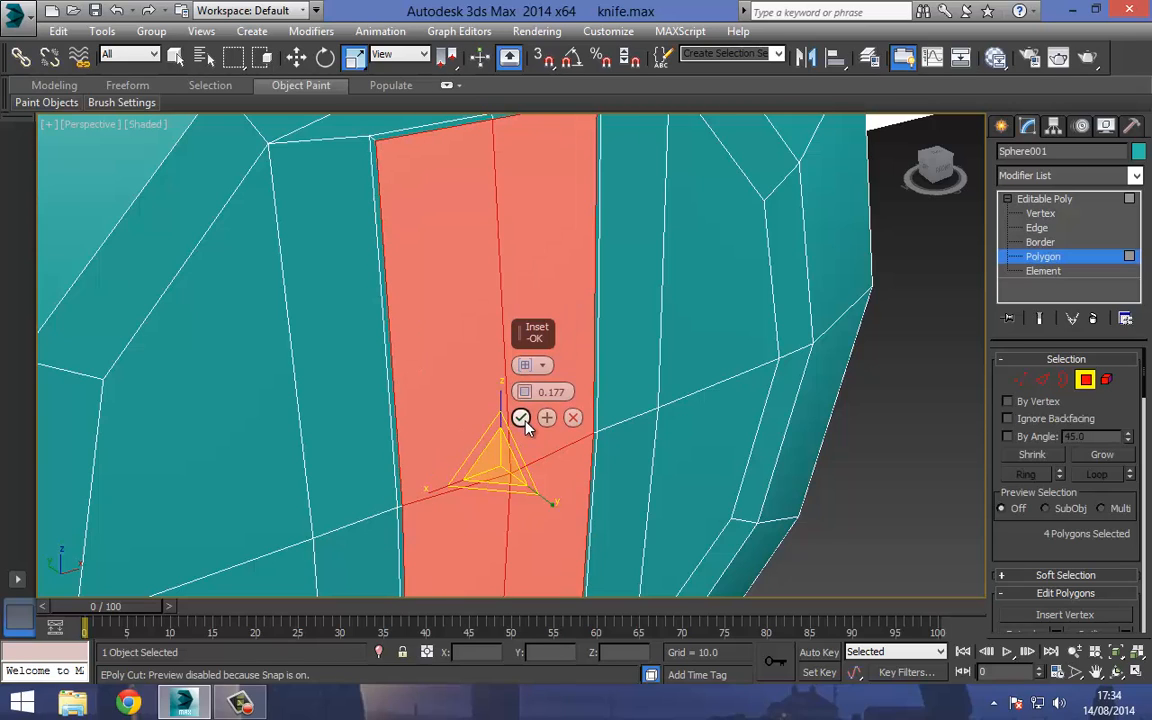
{"action": "left_click", "coordinate": [523, 418]}
Move the inset slot polygons slightly inward along Y and extrude them into the screw head as a recess.
{"action": "right_click", "coordinate": [482, 349]}
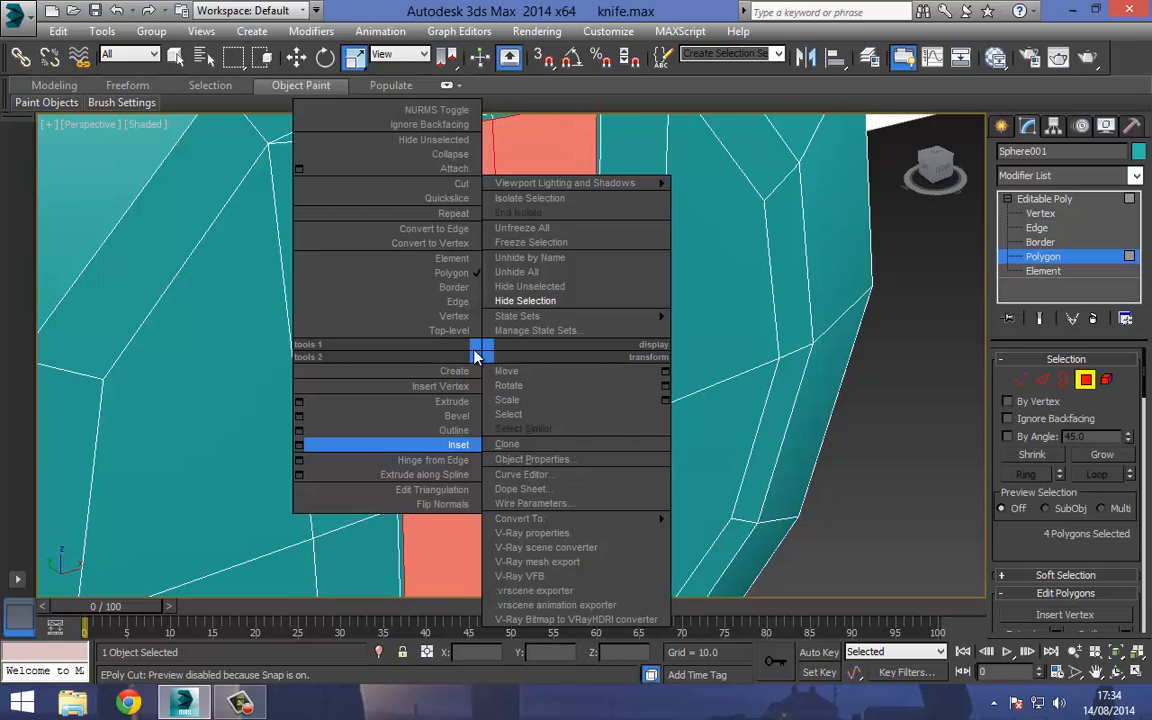
{"action": "key", "text": "w"}
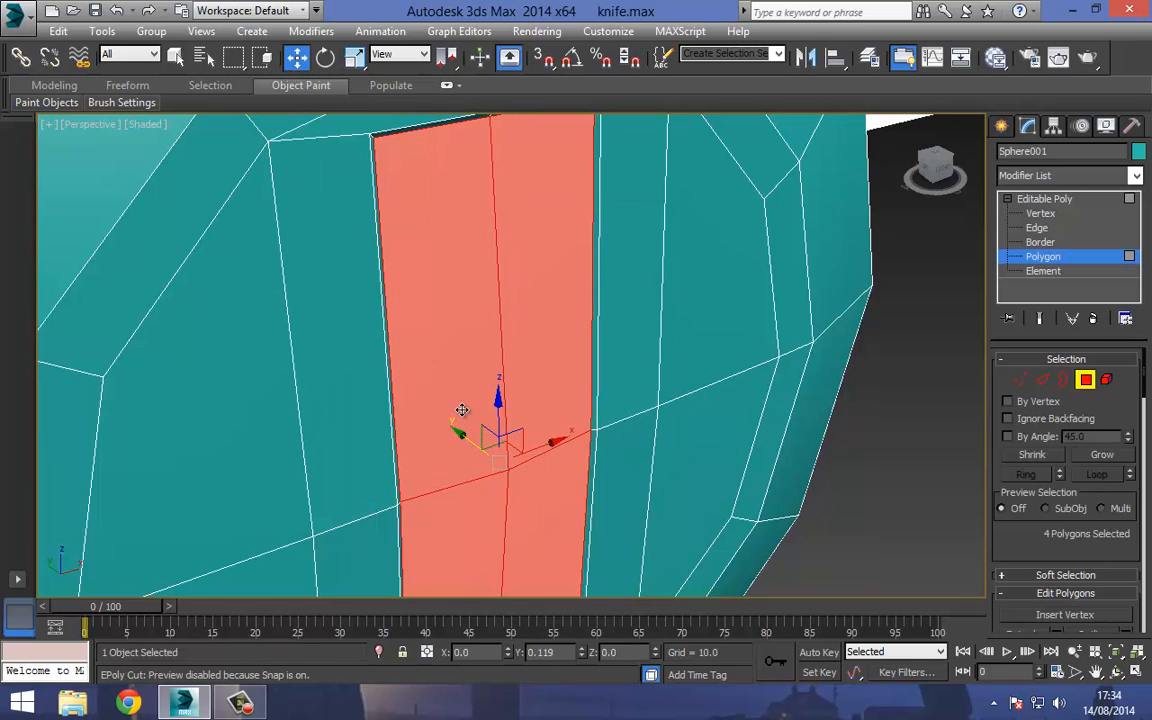
{"action": "right_click", "coordinate": [446, 357]}
{"action": "left_click", "coordinate": [424, 406]}
{"action": "left_click_drag", "start_coordinate": [447, 358], "coordinate": [452, 388]}
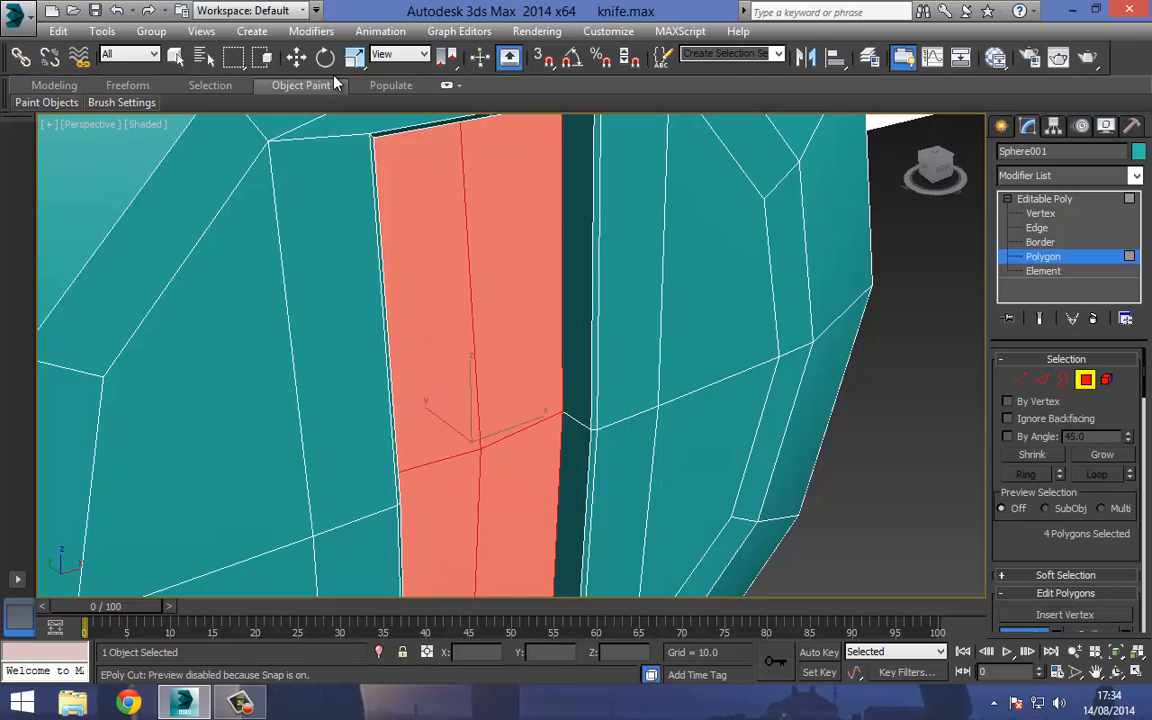
Add a TurboSmooth modifier to the screw head with 2 iterations.
{"action": "left_click", "coordinate": [1044, 199]}
{"action": "left_click", "coordinate": [1046, 175]}
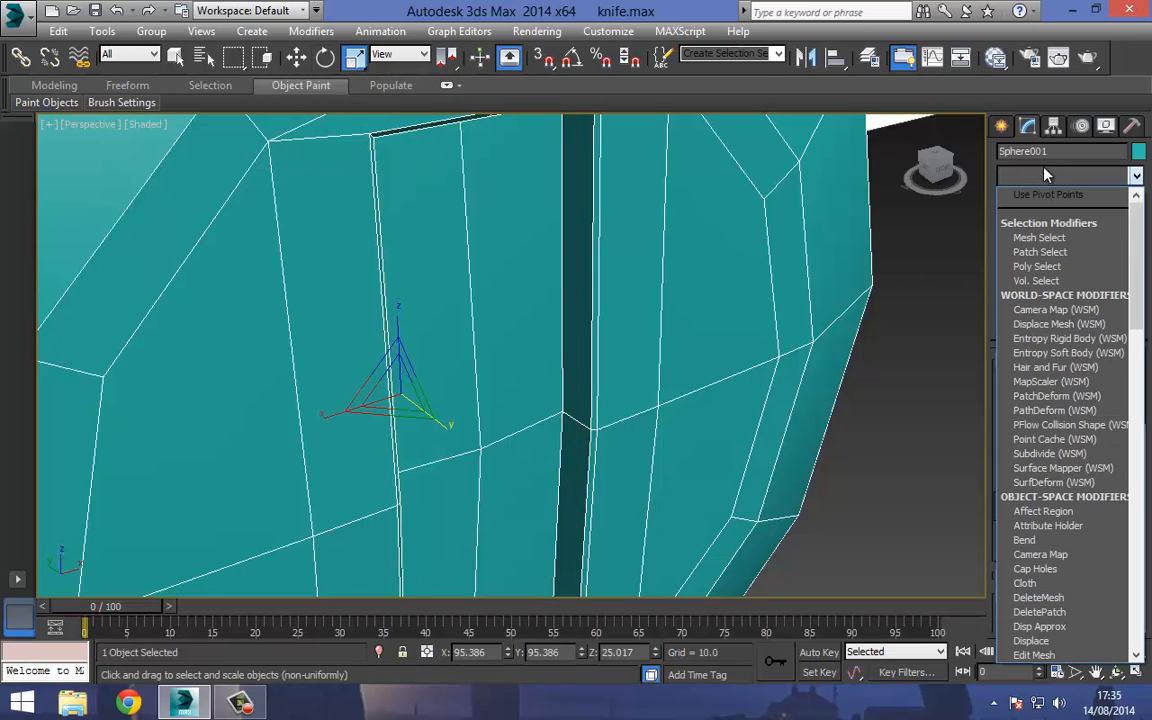
{"action": "type", "text": "tu"}
{"action": "key", "text": "Return"}
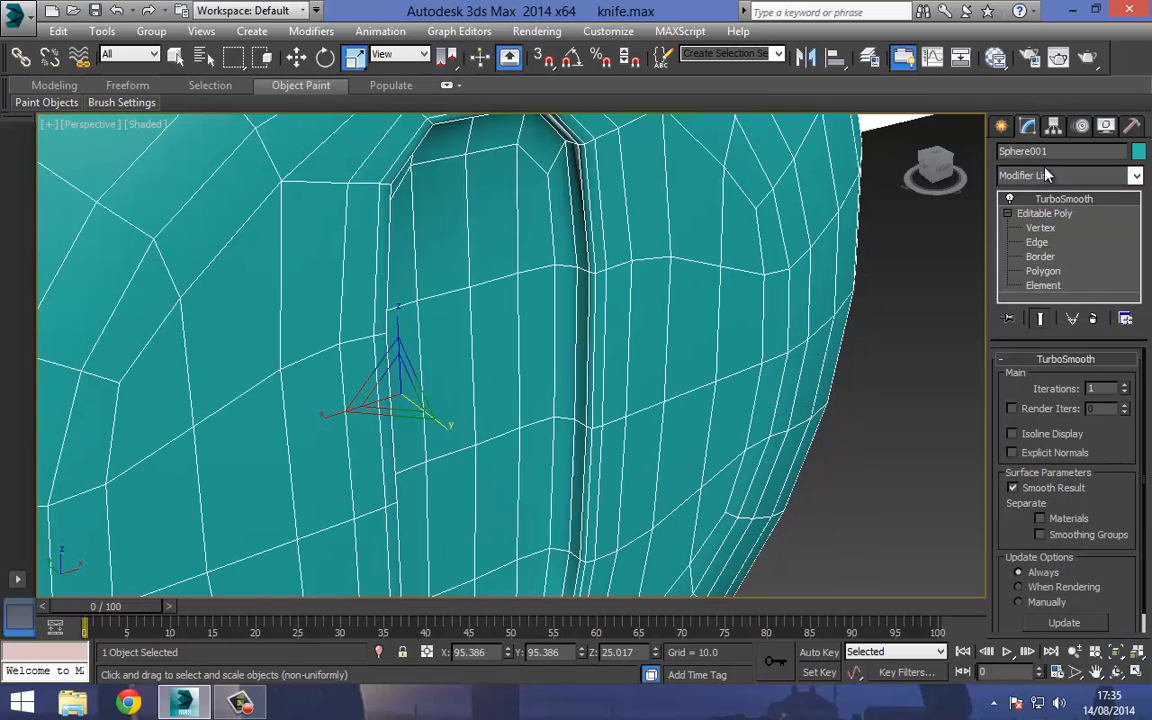
{"action": "double_click", "coordinate": [1100, 388]}
{"action": "type", "text": "2"}
Examine the smoothed screw head and its slot up close and from further away, both deselected and selected.
{"action": "middle_click_drag", "start_coordinate": [558, 309], "coordinate": [522, 342]}
{"action": "scroll", "coordinate": [524, 344], "scroll_direction": "down", "scroll_amount": 2}
{"action": "left_click", "coordinate": [787, 388]}
{"action": "scroll", "coordinate": [532, 324], "scroll_direction": "up", "scroll_amount": 1}
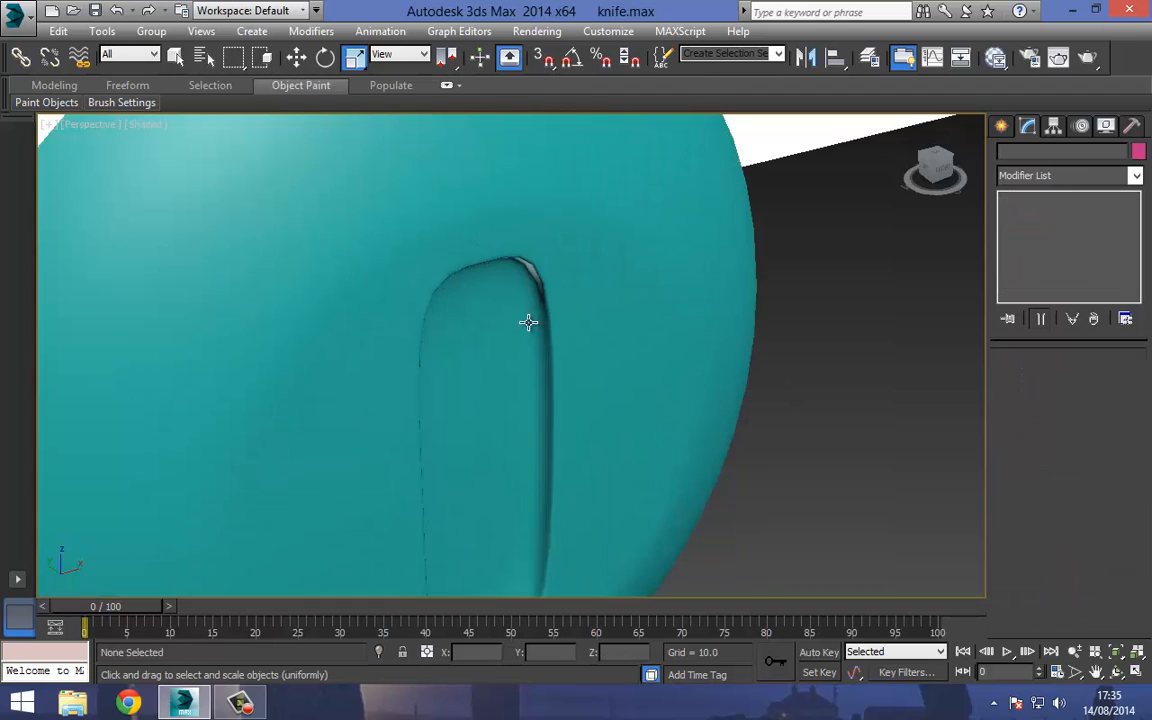
{"action": "scroll", "coordinate": [529, 322], "scroll_direction": "down", "scroll_amount": 2}
{"action": "scroll", "coordinate": [503, 349], "scroll_direction": "down", "scroll_amount": 2}
{"action": "left_click", "coordinate": [465, 309]}
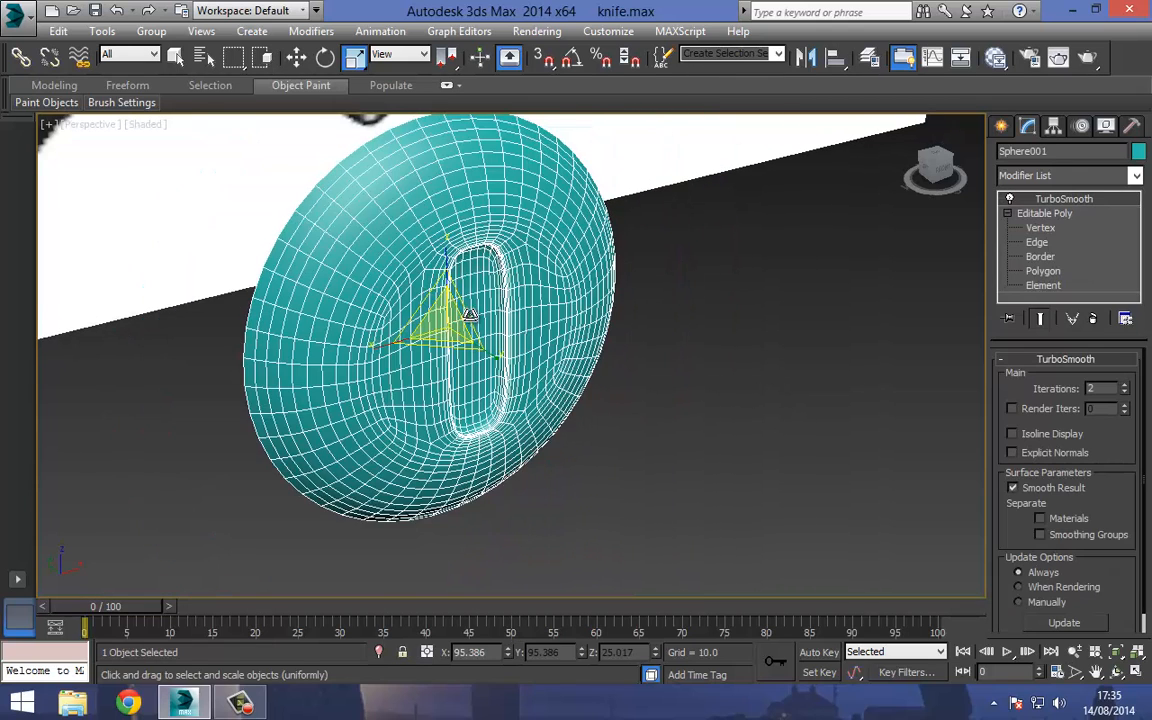
{"action": "scroll", "coordinate": [540, 319], "scroll_direction": "up", "scroll_amount": 2}
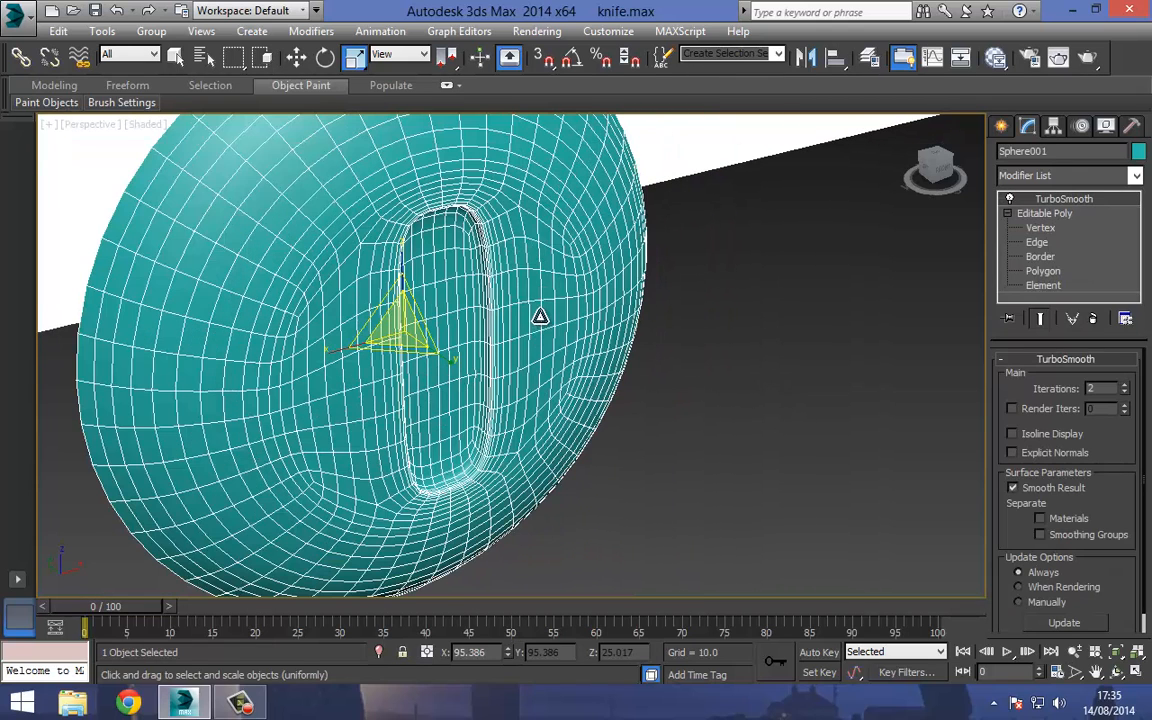
Scale the slot's four floor polygons down slightly on the unsmoothed mesh.
{"action": "left_click", "coordinate": [1038, 242]}
{"action": "left_click", "coordinate": [1086, 380]}
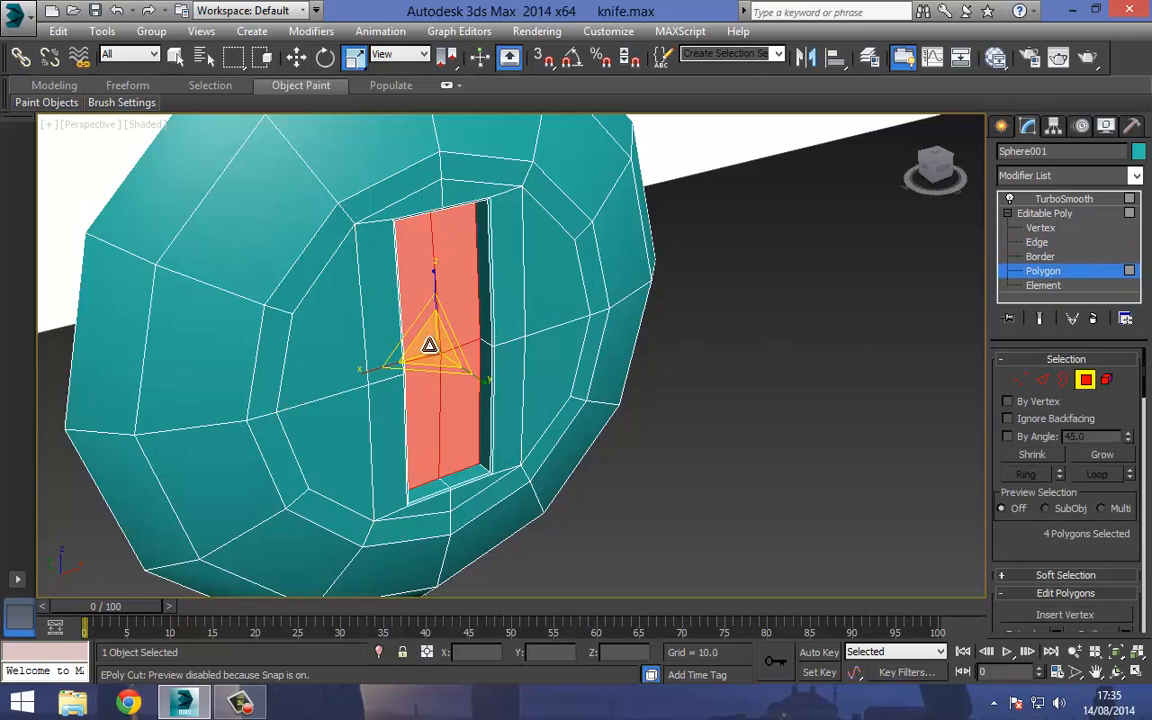
{"action": "left_click_drag", "start_coordinate": [429, 345], "coordinate": [430, 354]}
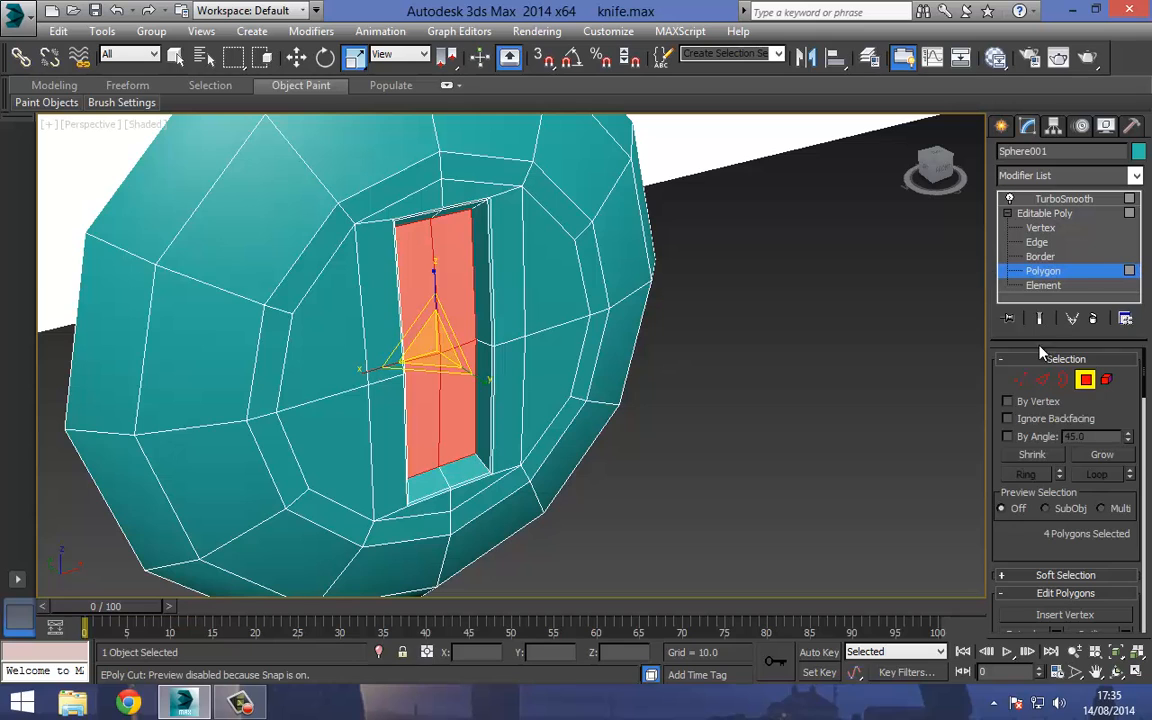
Return from the base mesh to the TurboSmooth level and inspect the smoothed slot on the whole screw head.
{"action": "left_click", "coordinate": [1040, 319]}
{"action": "left_click", "coordinate": [1040, 319]}
{"action": "left_click", "coordinate": [1055, 215]}
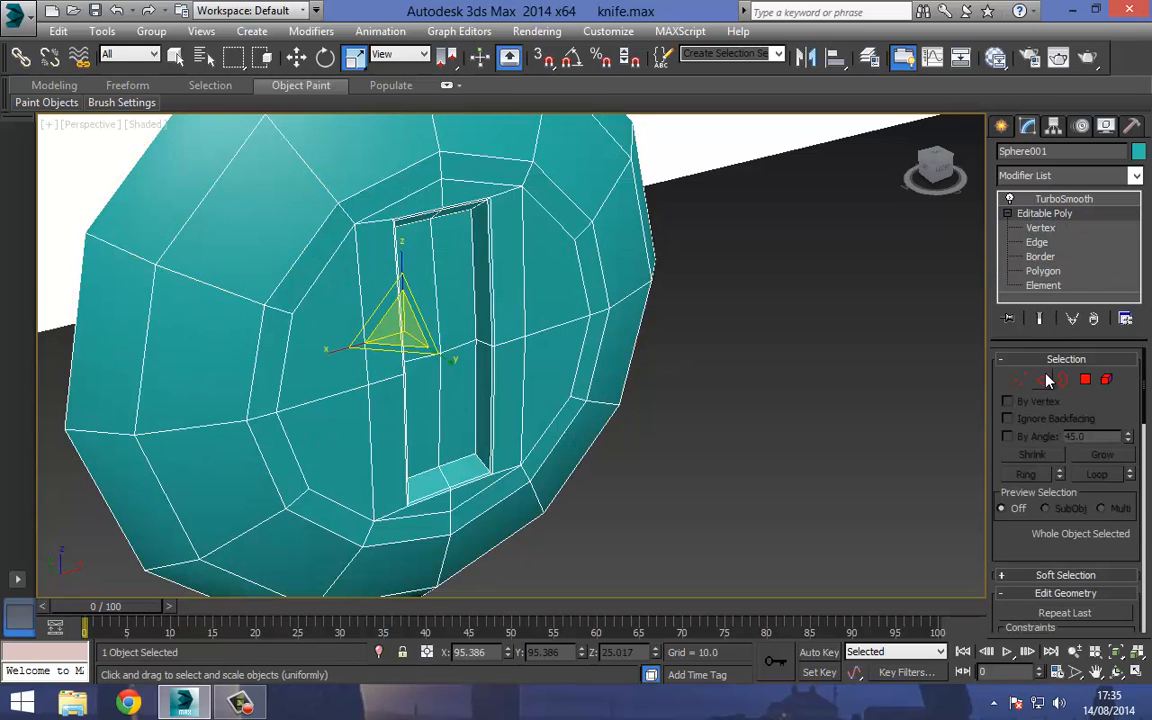
{"action": "left_click", "coordinate": [1043, 379]}
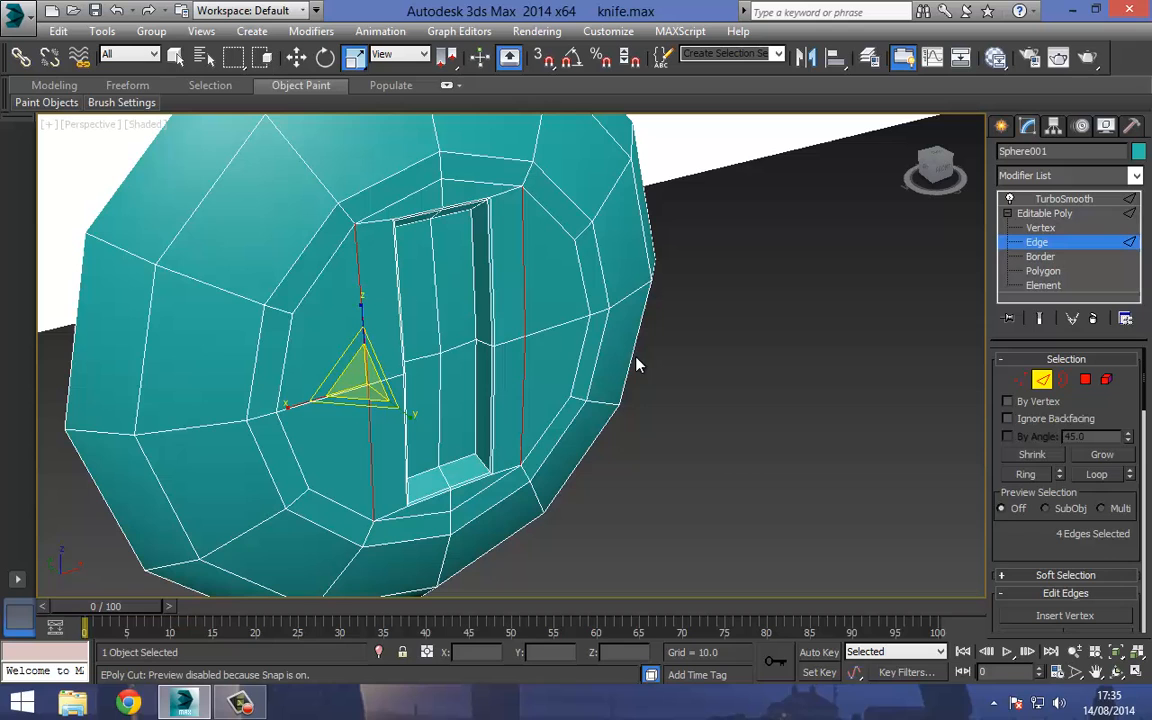
{"action": "left_click", "coordinate": [1063, 199]}
{"action": "left_click", "coordinate": [576, 314]}
{"action": "scroll", "coordinate": [670, 456], "scroll_direction": "down", "scroll_amount": 5}
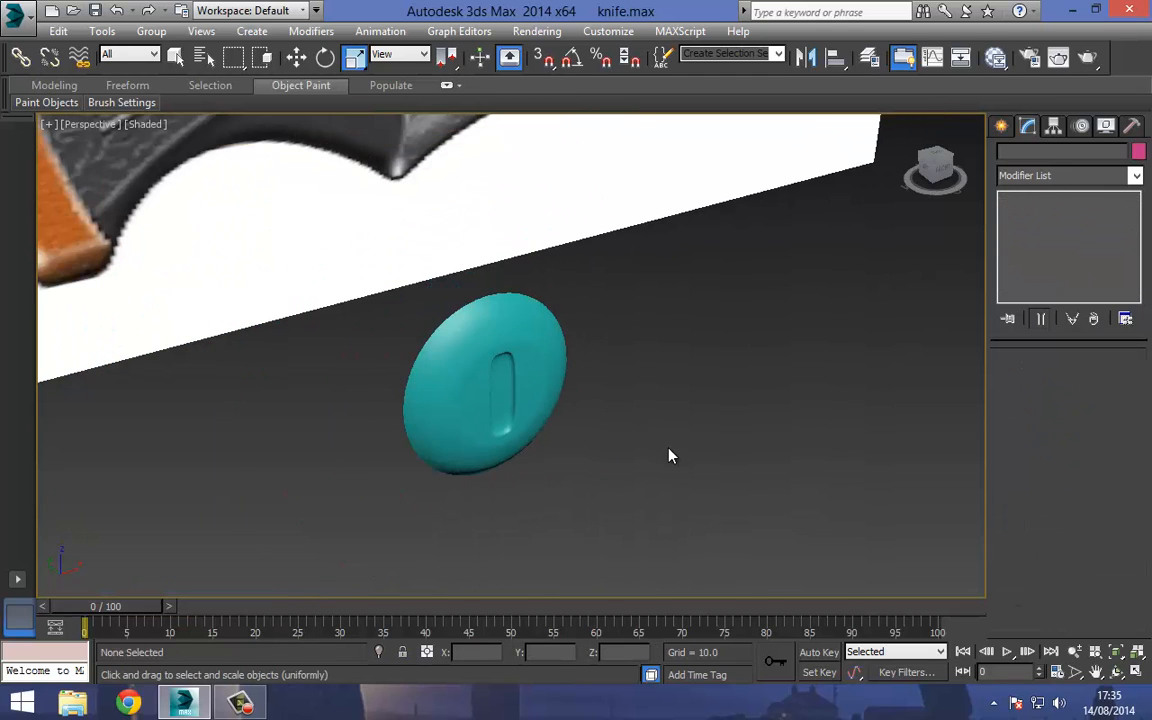
{"action": "left_click", "coordinate": [510, 370]}
{"action": "scroll", "coordinate": [725, 378], "scroll_direction": "up", "scroll_amount": 5}
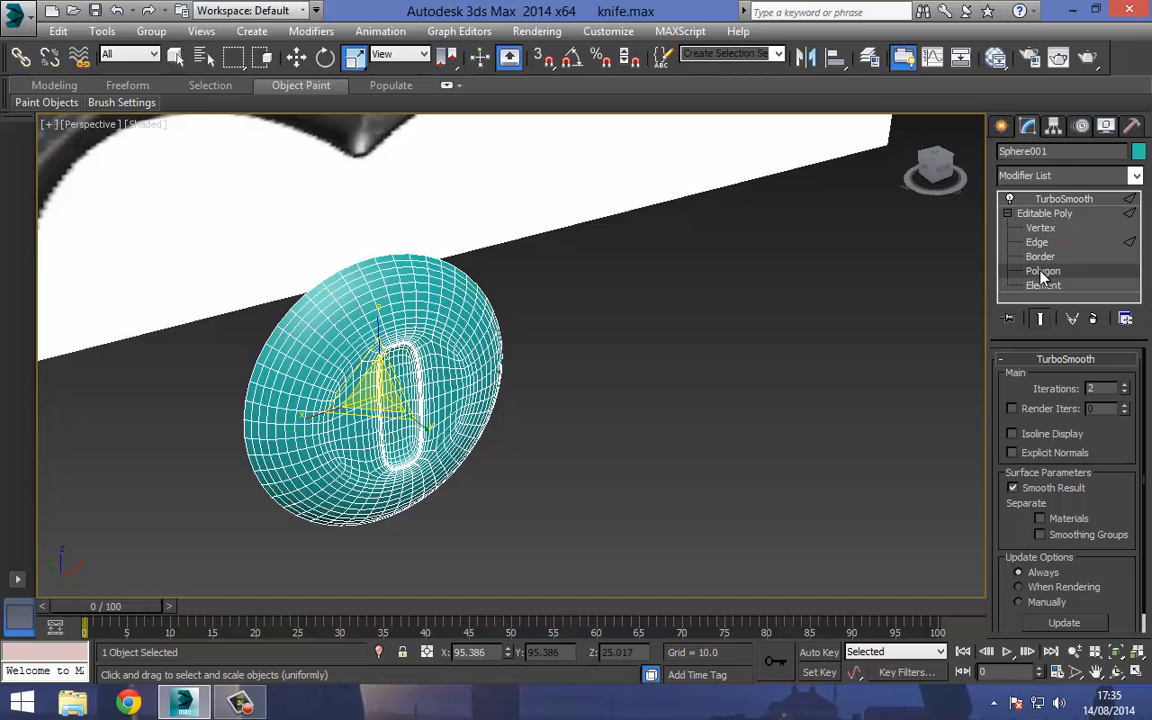
Move the slot's four floor polygons deeper into the screw head, return to the TurboSmooth level and deselect the head.
{"action": "left_click", "coordinate": [1042, 271]}
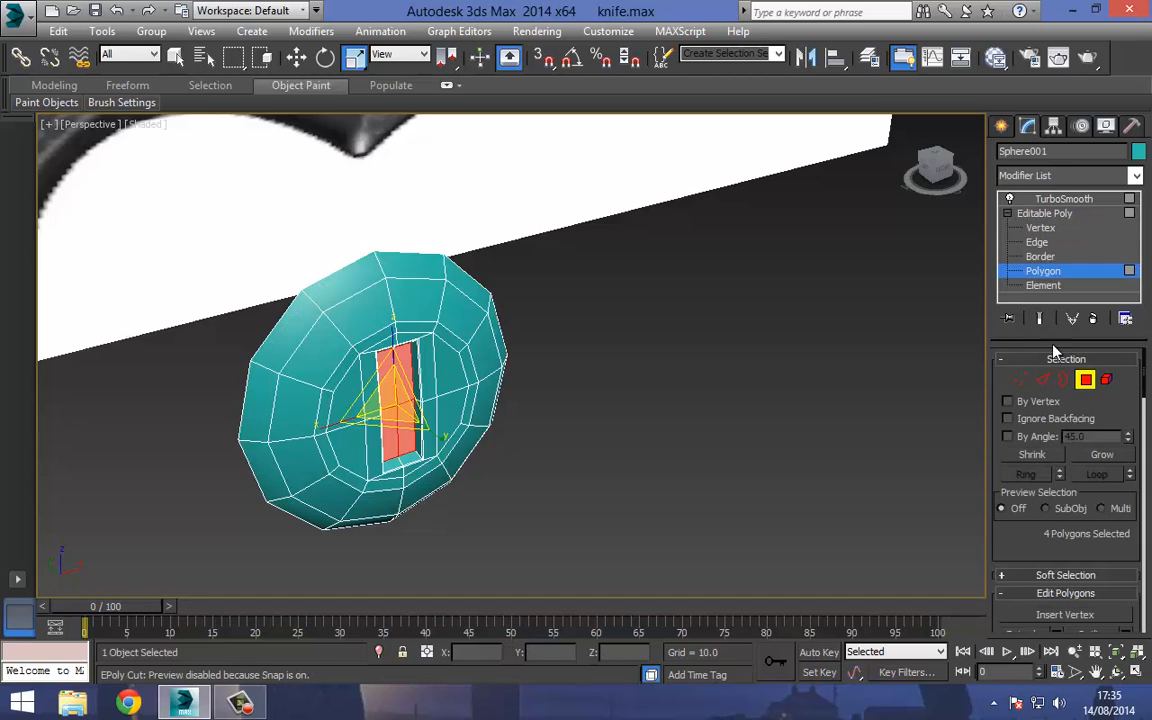
{"action": "left_click", "coordinate": [303, 66]}
{"action": "middle_click_drag", "start_coordinate": [354, 360], "coordinate": [382, 298]}
{"action": "scroll", "coordinate": [382, 298], "scroll_direction": "up", "scroll_amount": 3}
{"action": "left_click_drag", "start_coordinate": [390, 330], "coordinate": [338, 292]}
{"action": "left_click", "coordinate": [1062, 198]}
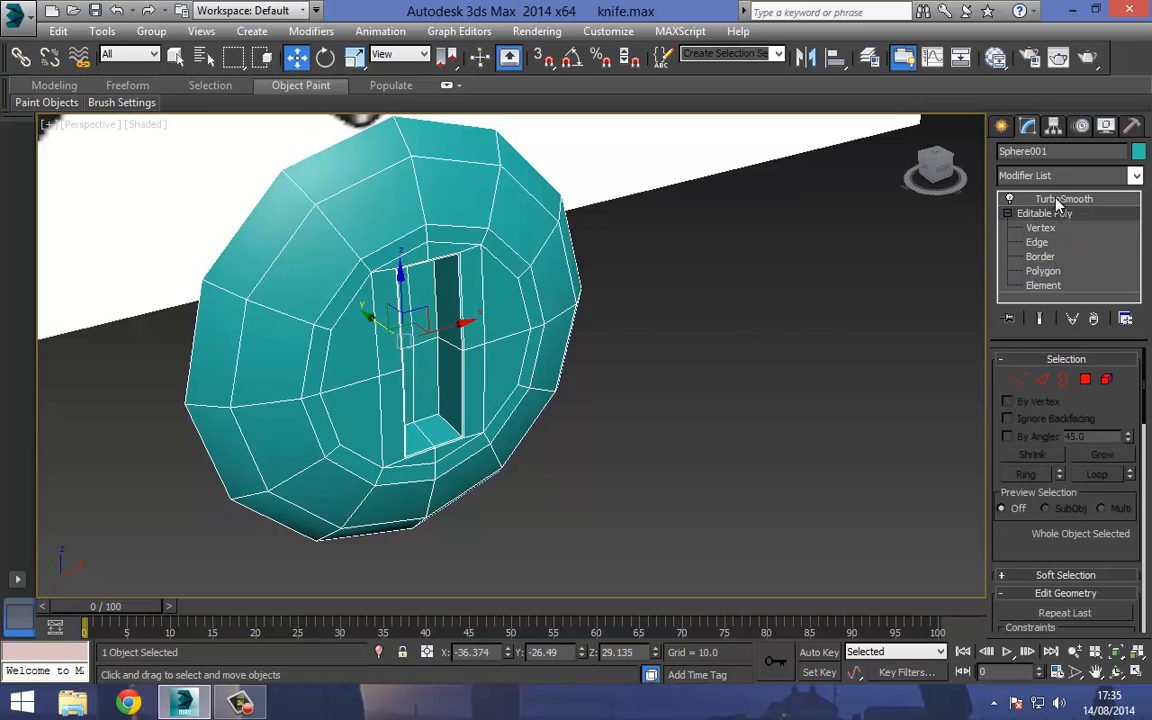
{"action": "left_click", "coordinate": [507, 296]}
{"action": "scroll", "coordinate": [497, 337], "scroll_direction": "down", "scroll_amount": 3}
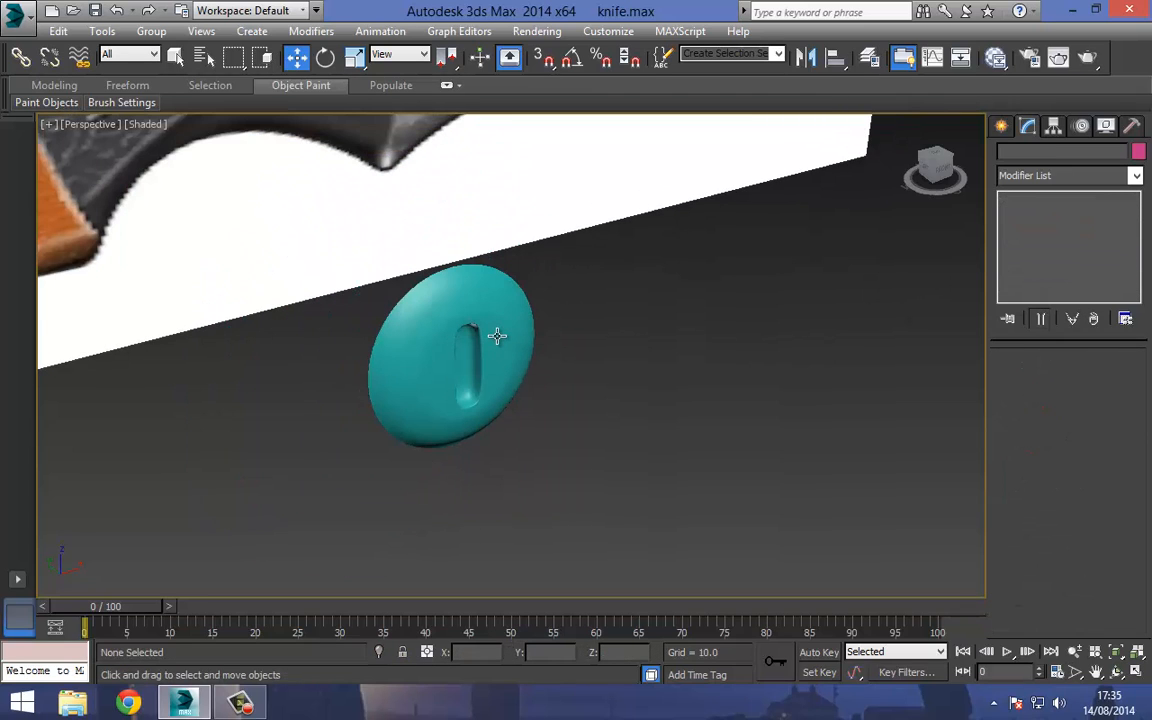
Assign the Standard material Material #26 to the screw head in the Slate Material Editor and close the editor.
{"action": "key", "text": "m"}
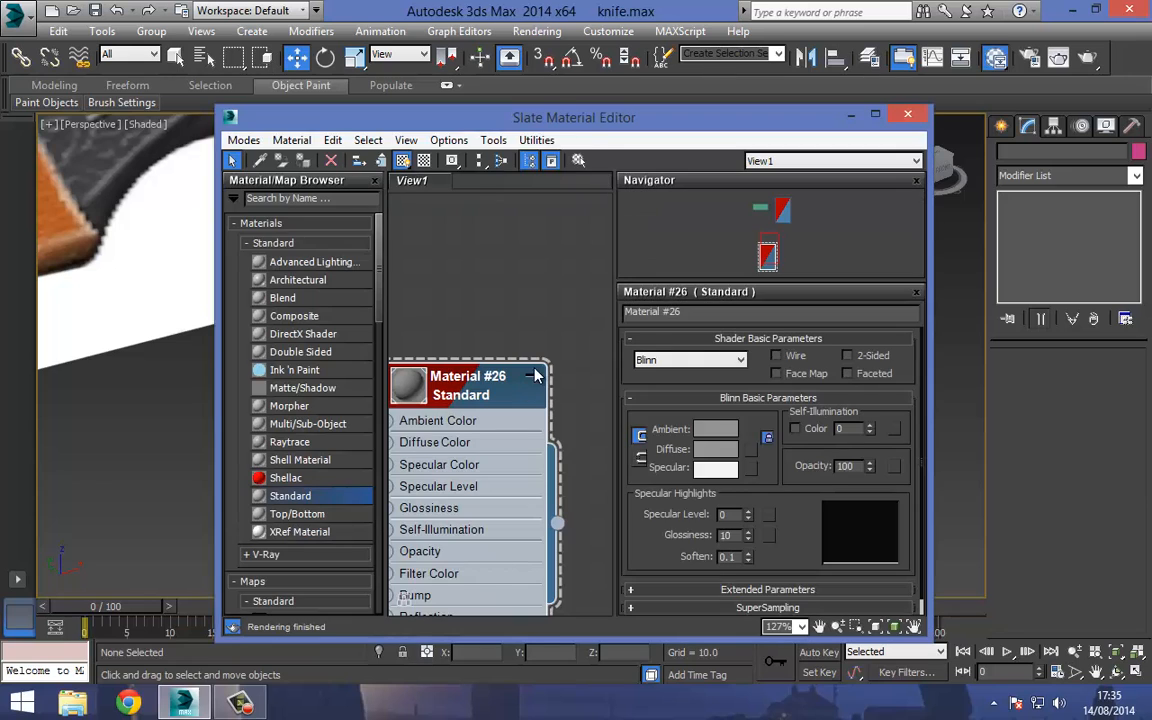
{"action": "left_click_drag", "start_coordinate": [516, 125], "coordinate": [793, 87]}
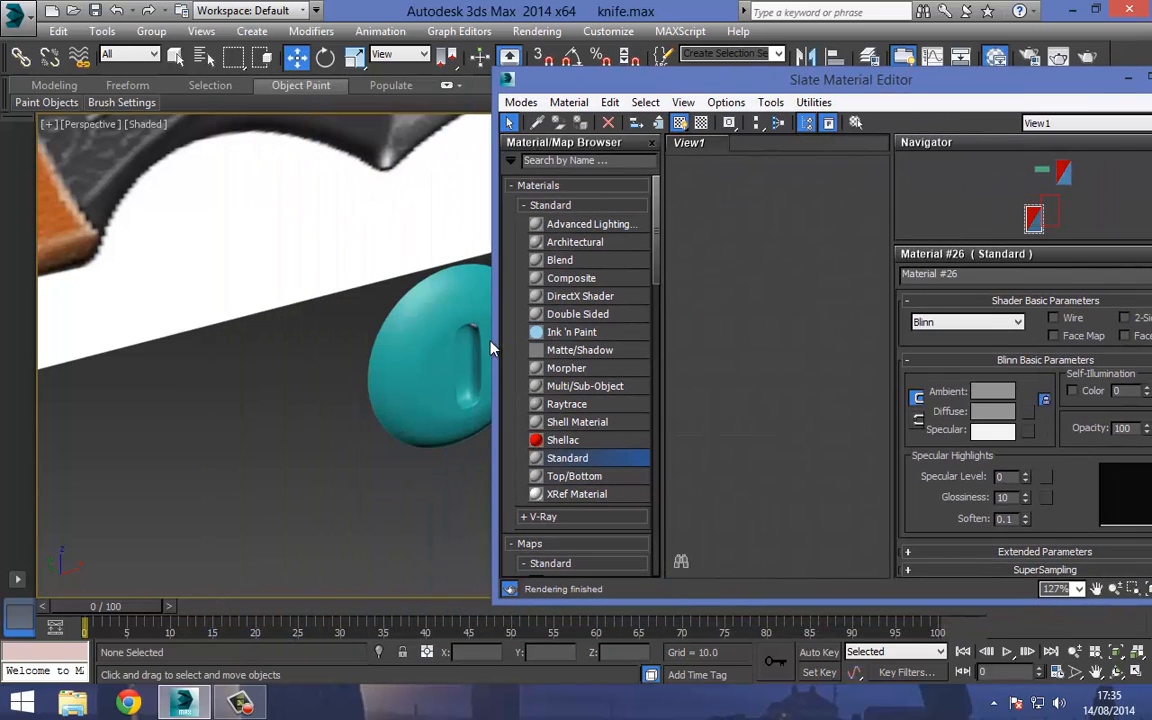
{"action": "left_click", "coordinate": [420, 300]}
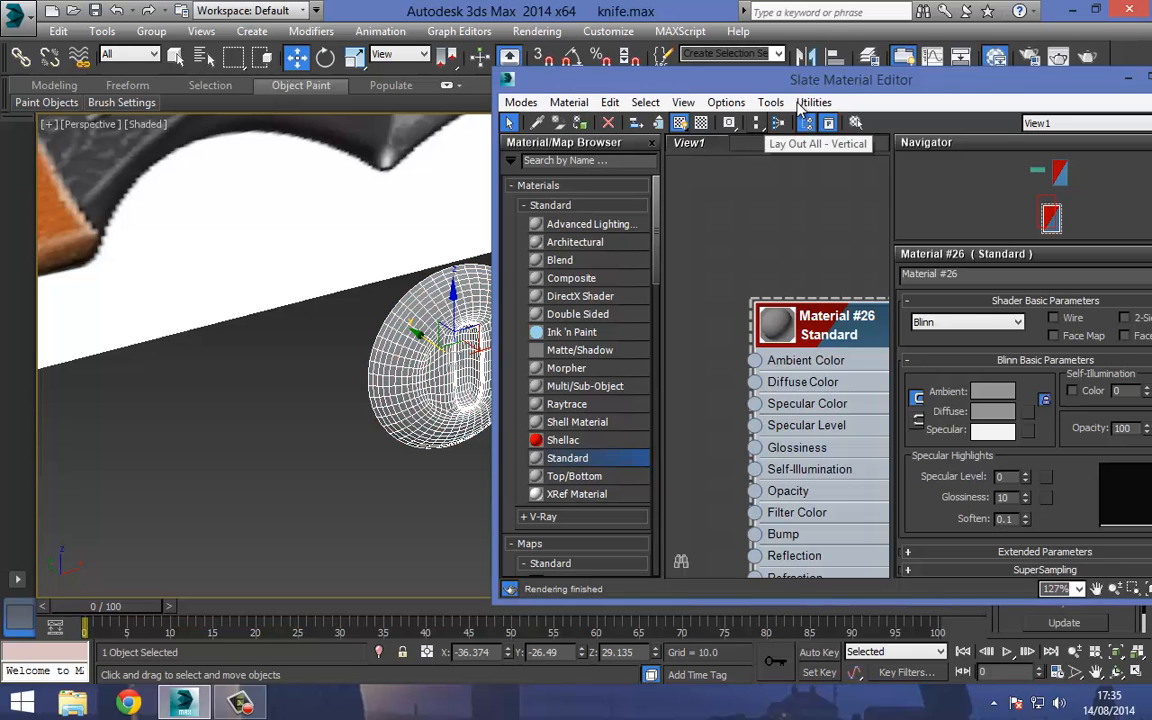
{"action": "left_click_drag", "start_coordinate": [857, 79], "coordinate": [499, 129]}
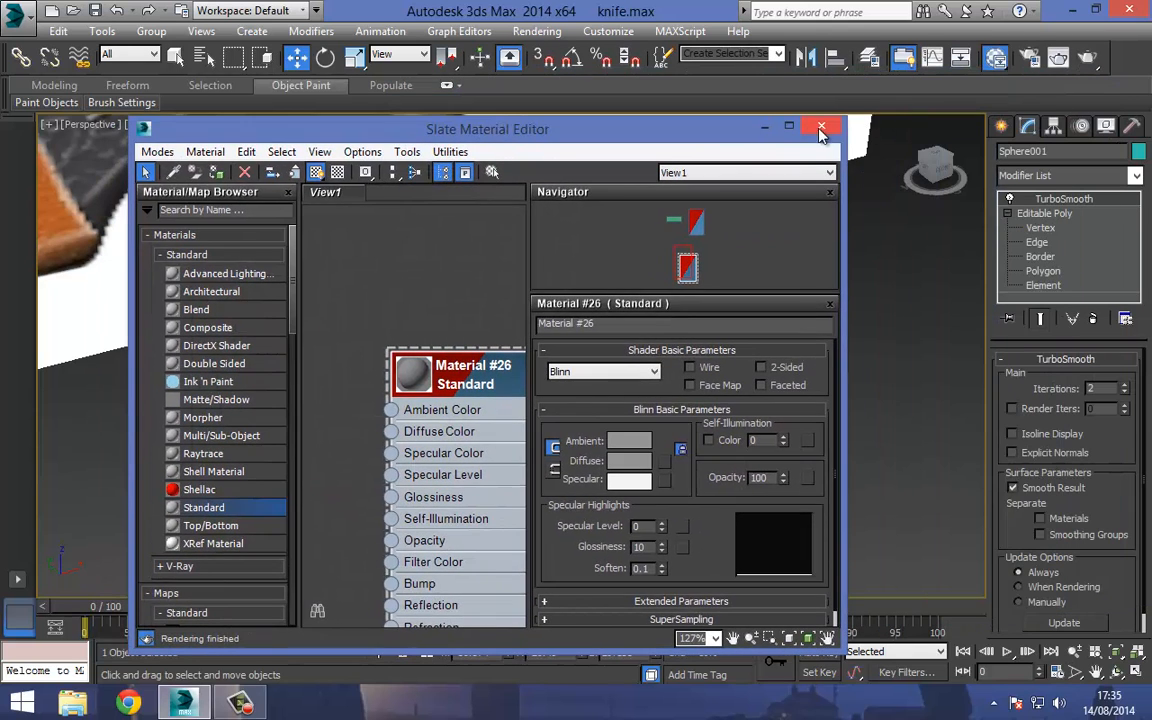
{"action": "left_click", "coordinate": [820, 131]}
Unhide the knife handle and scale the screw head uniformly to about 105% in the front view to fill its hole.
{"action": "right_click", "coordinate": [707, 355]}
{"action": "left_click", "coordinate": [730, 309]}
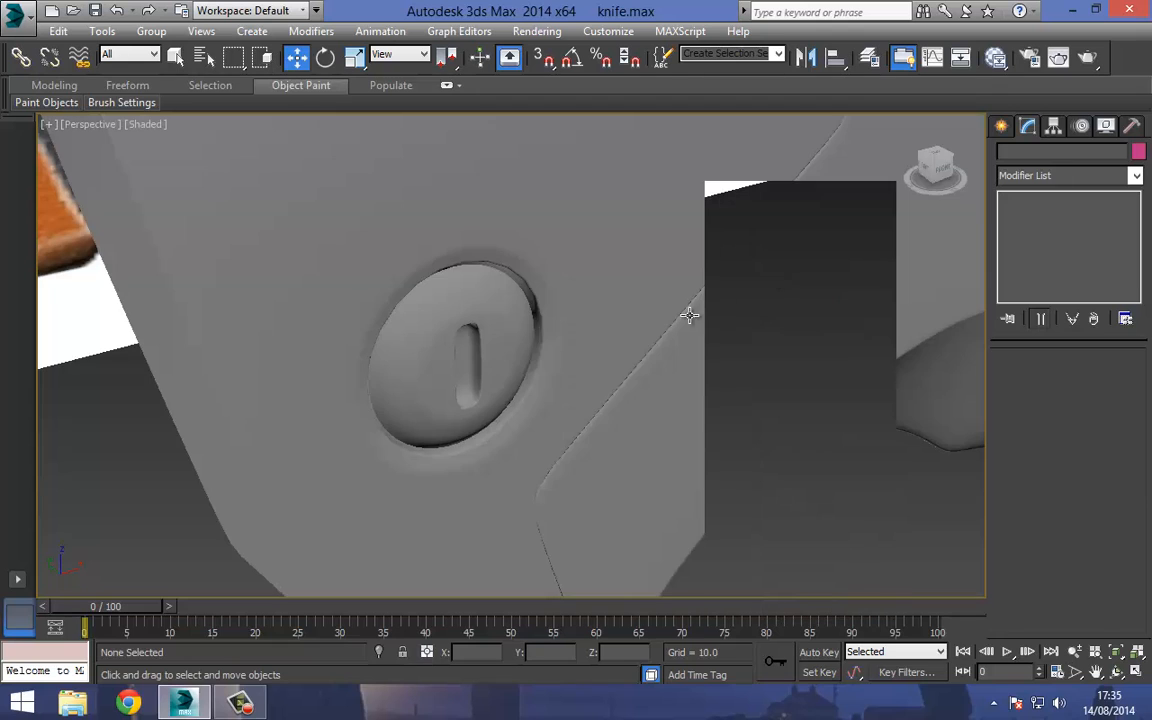
{"action": "left_click", "coordinate": [465, 315]}
{"action": "key", "text": "f"}
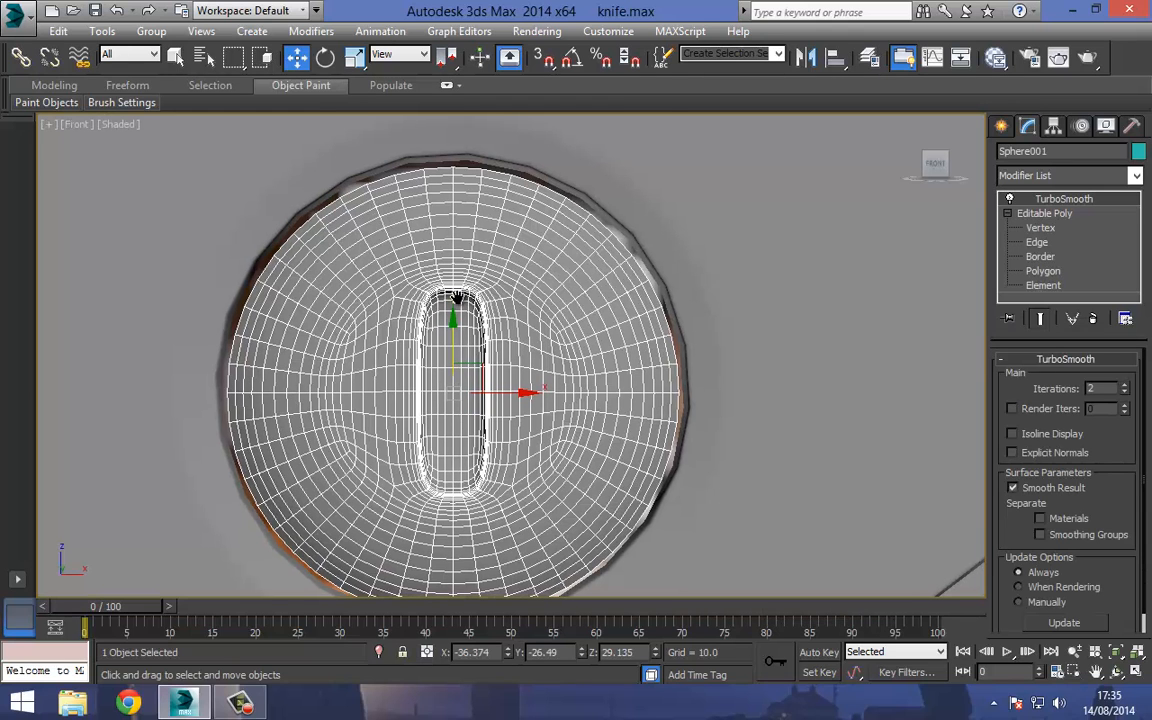
{"action": "left_click", "coordinate": [354, 57]}
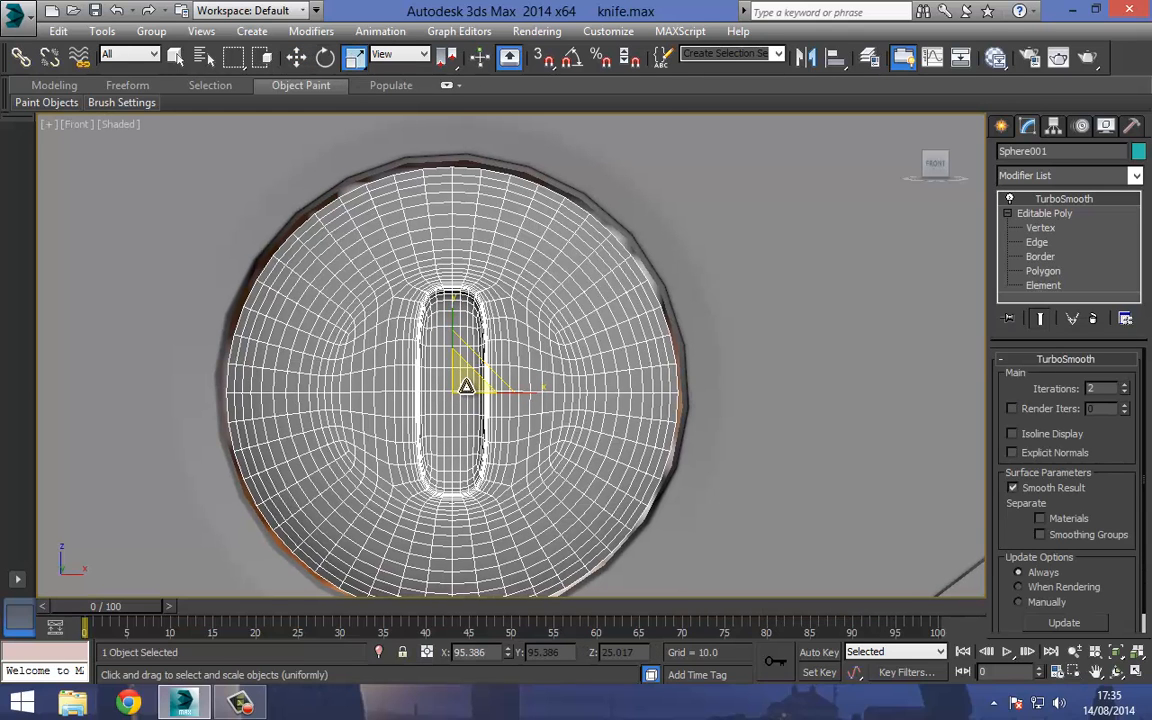
{"action": "left_click_drag", "start_coordinate": [466, 383], "coordinate": [461, 378]}
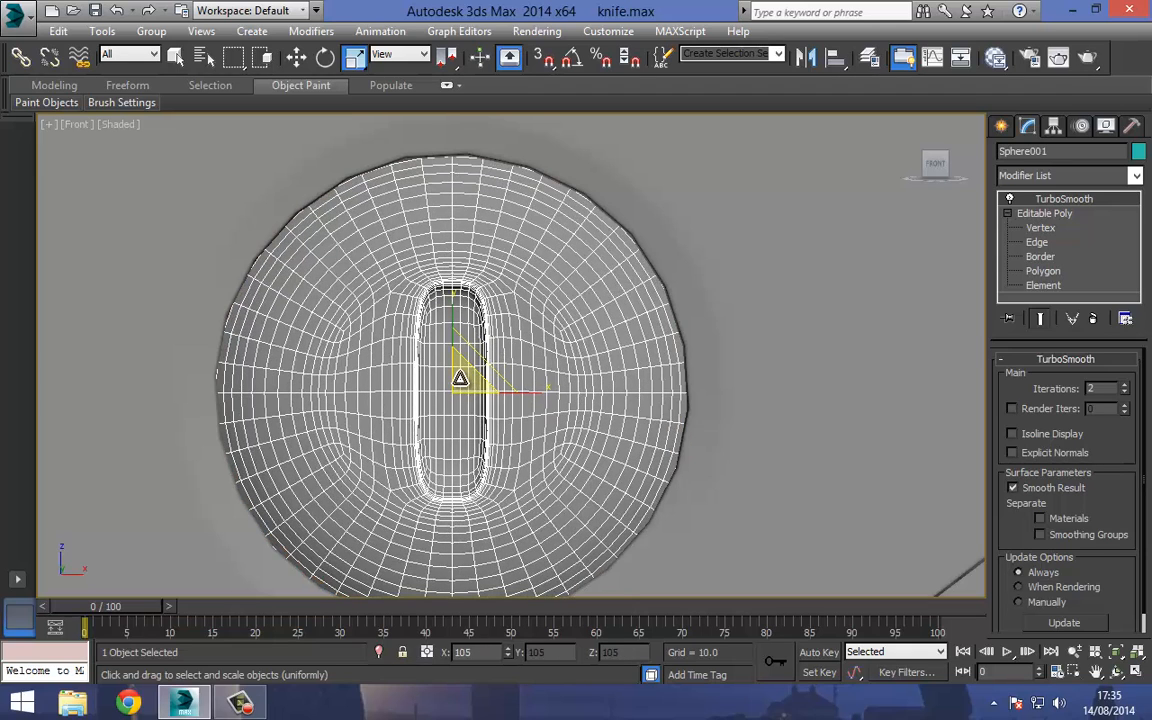
Examine the whole handle with its fitted screw head from the front and in perspective beside the reference image.
{"action": "scroll", "coordinate": [400, 330], "scroll_direction": "down", "scroll_amount": 10}
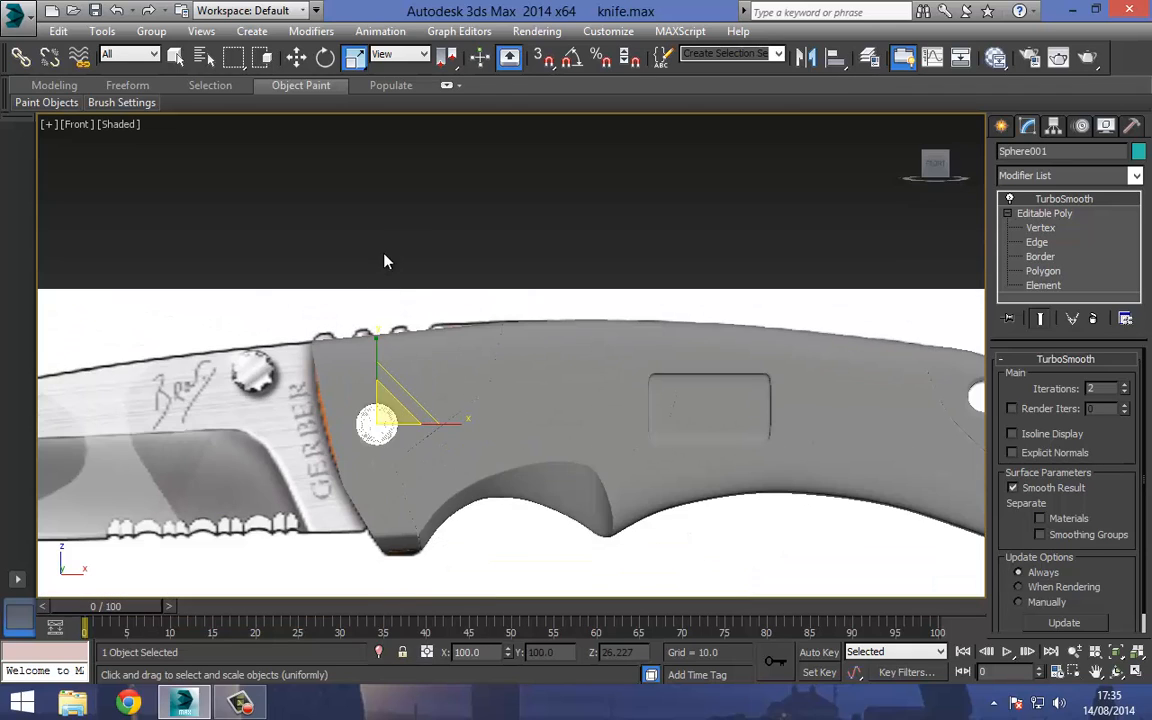
{"action": "left_click", "coordinate": [398, 218]}
{"action": "middle_click_drag", "start_coordinate": [485, 310], "coordinate": [414, 298]}
{"action": "key", "text": "p"}
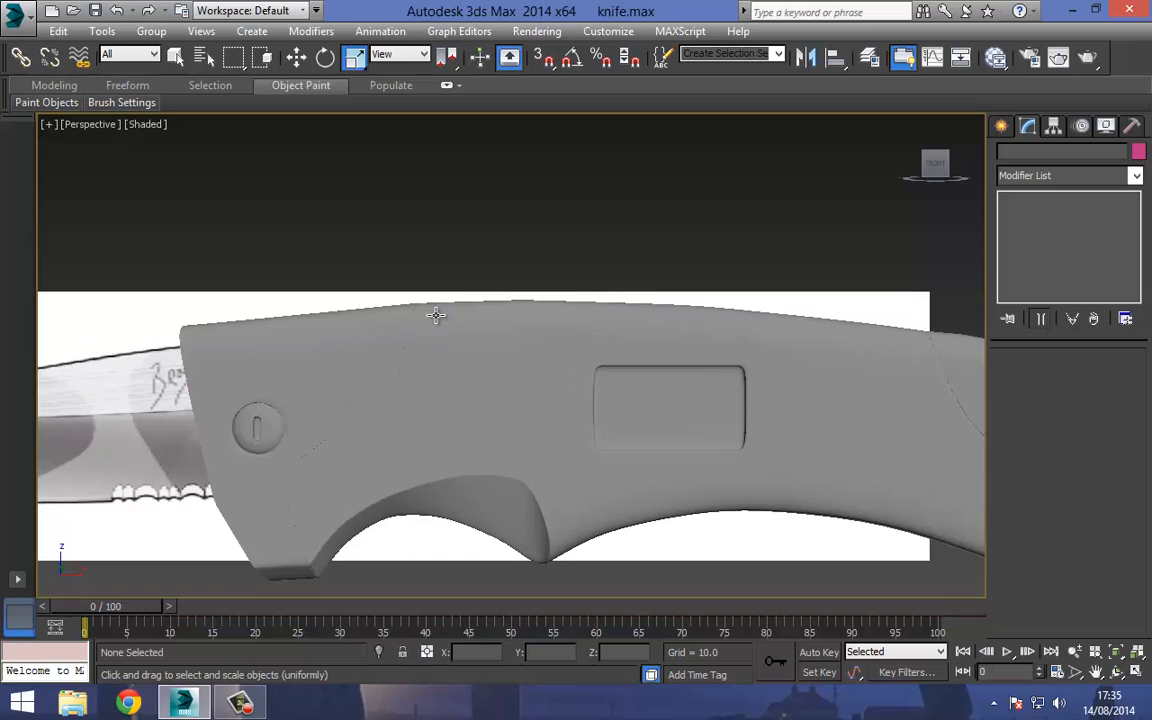
{"action": "key", "text": "ctrl+r"}
{"action": "left_click_drag", "start_coordinate": [450, 327], "coordinate": [479, 375]}
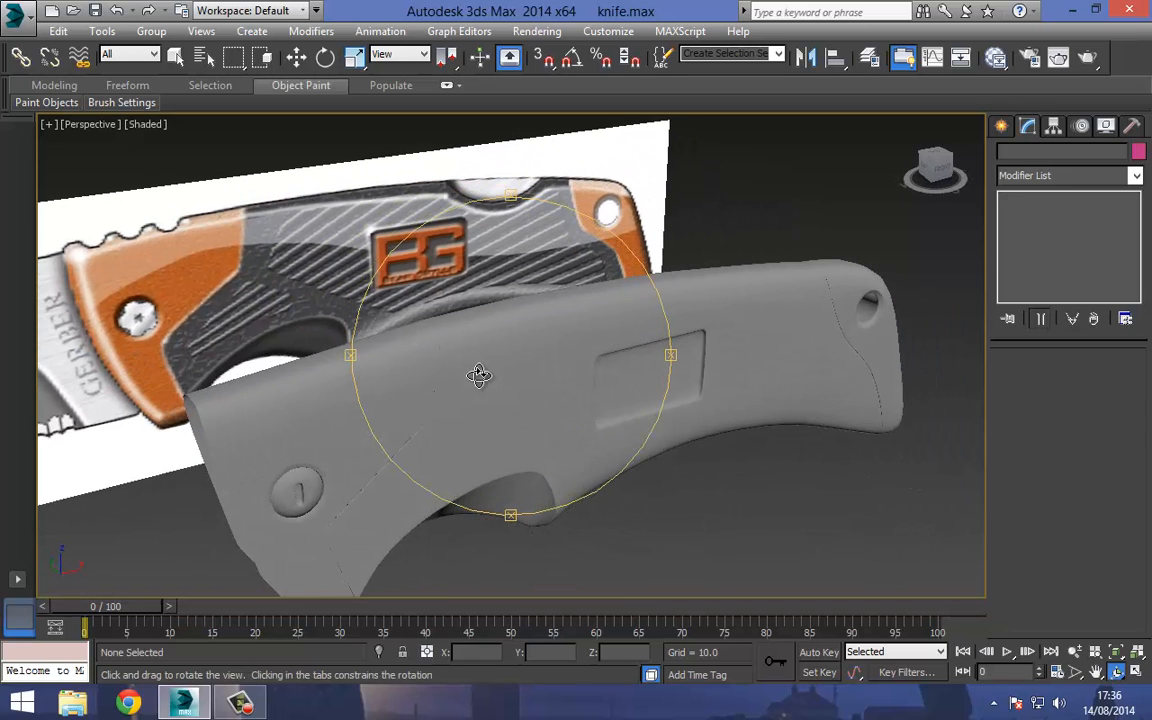
{"action": "left_click_drag", "start_coordinate": [440, 336], "coordinate": [383, 248]}
{"action": "scroll", "coordinate": [384, 248], "scroll_direction": "up", "scroll_amount": 1}
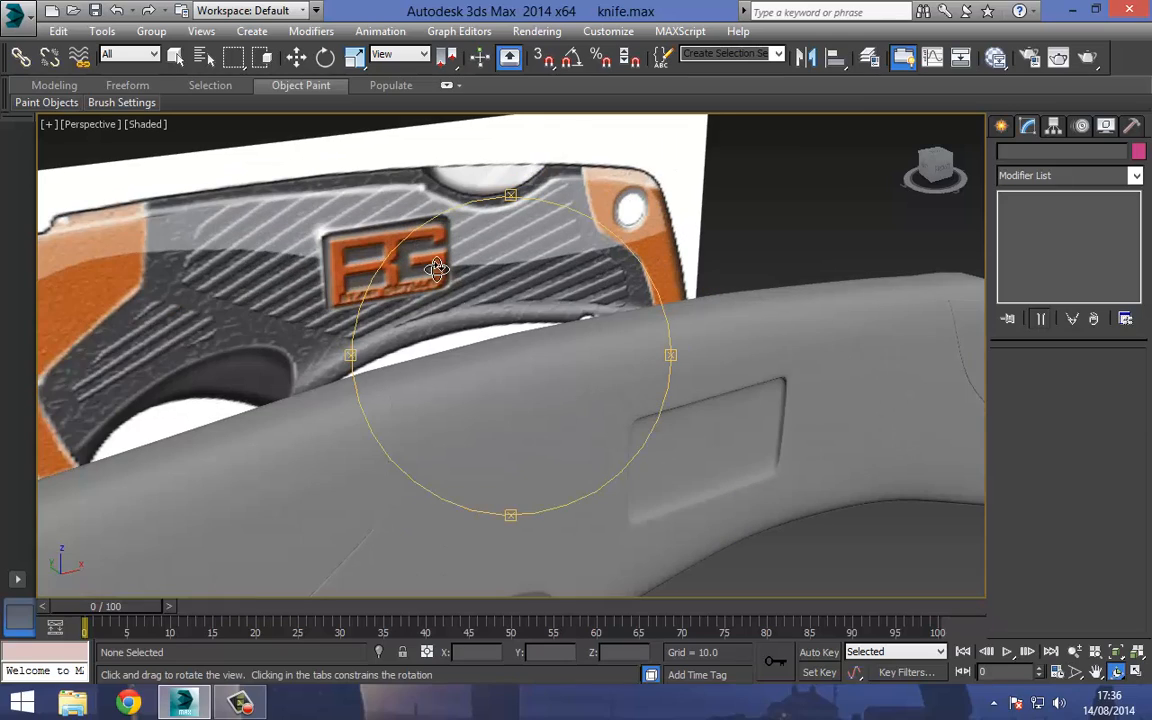
{"action": "scroll", "coordinate": [501, 400], "scroll_direction": "down", "scroll_amount": 2}
{"action": "left_click_drag", "start_coordinate": [500, 346], "coordinate": [503, 314]}
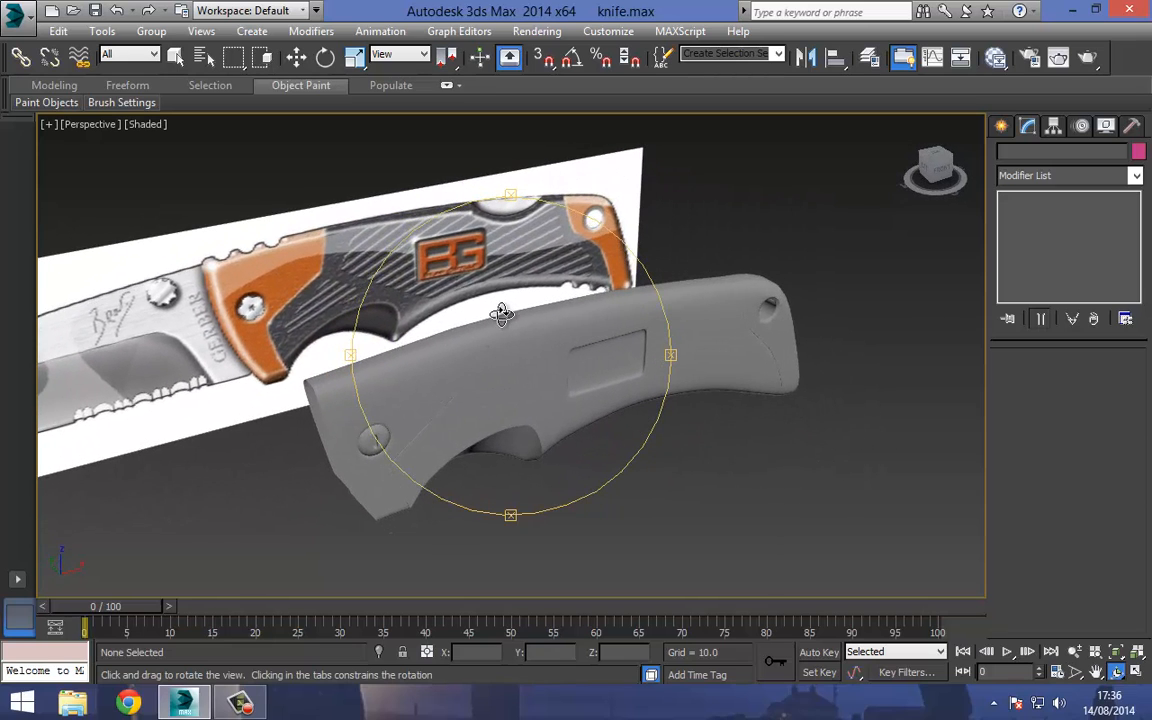